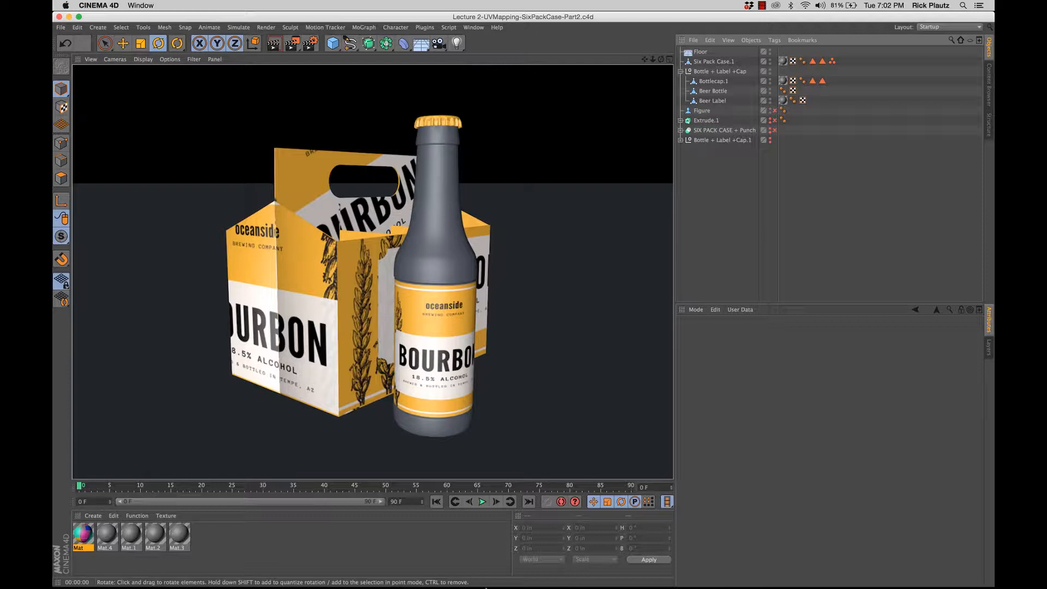
# Switch to the six-pack texture document in Photoshop and collapse the Handle 2, Wraparound 1 and Group 1 layer groups
pyautogui.moveTo(480, 578)
pyautogui.click(413, 573)
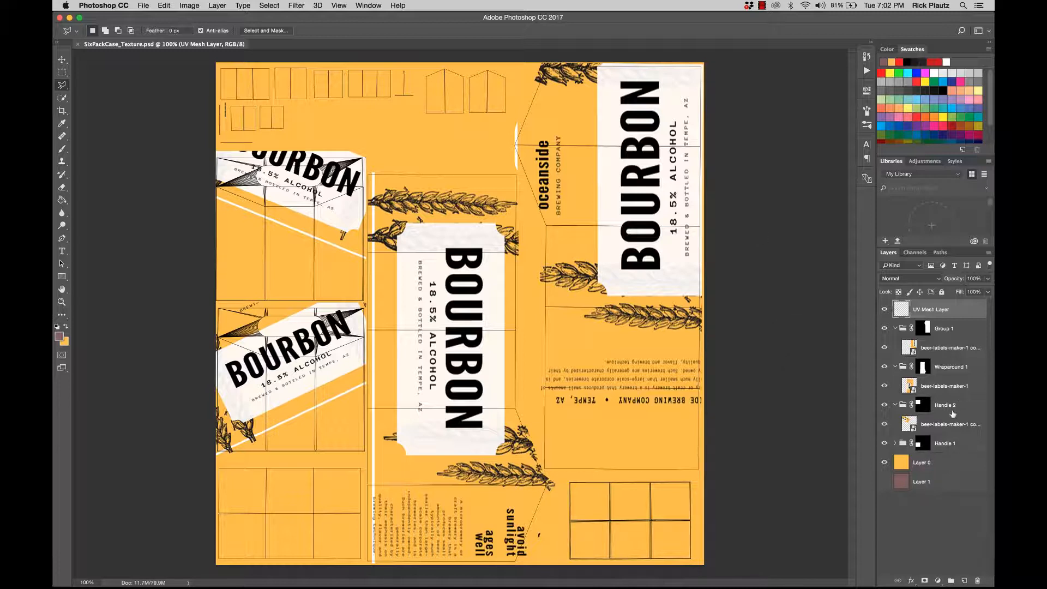
pyautogui.click(945, 429)
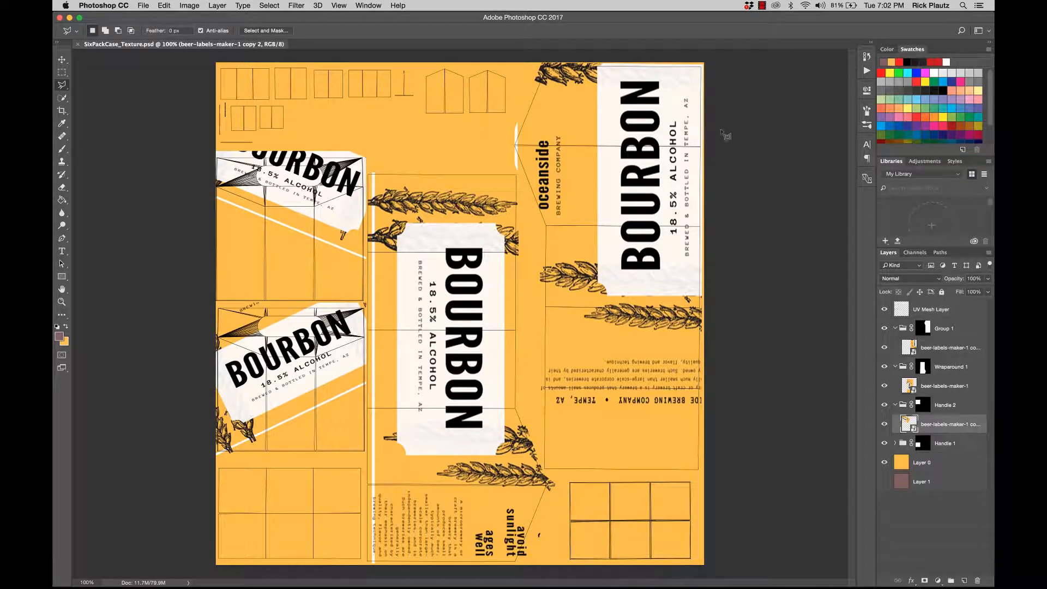
pyautogui.click(894, 405)
pyautogui.click(894, 366)
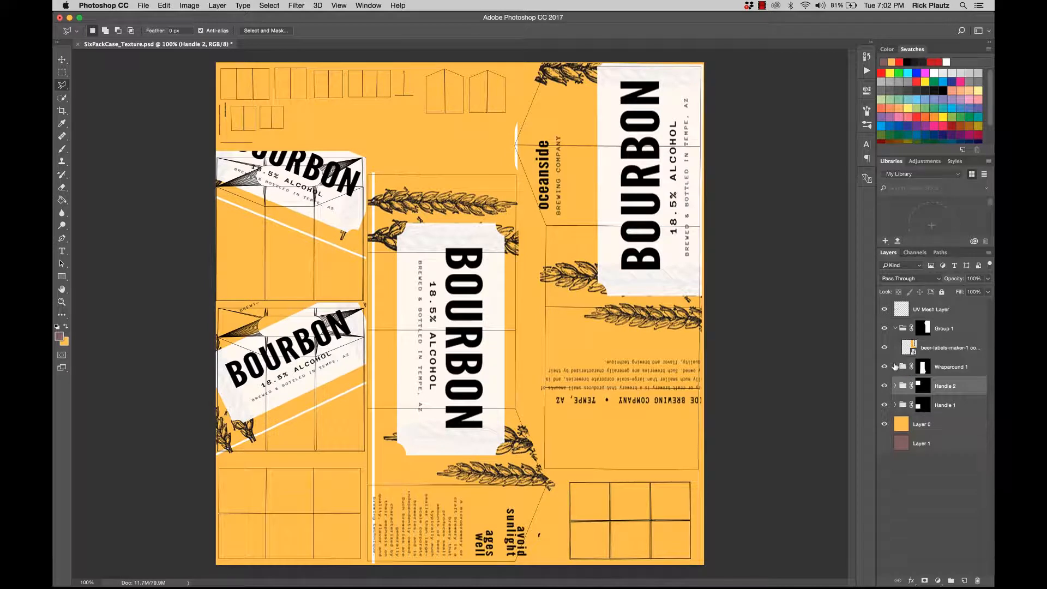
pyautogui.click(895, 328)
# Hide the Wraparound 1 and Handle 2 groups, leaving the Group 1 artwork displayed
pyautogui.click(884, 329)
pyautogui.click(884, 348)
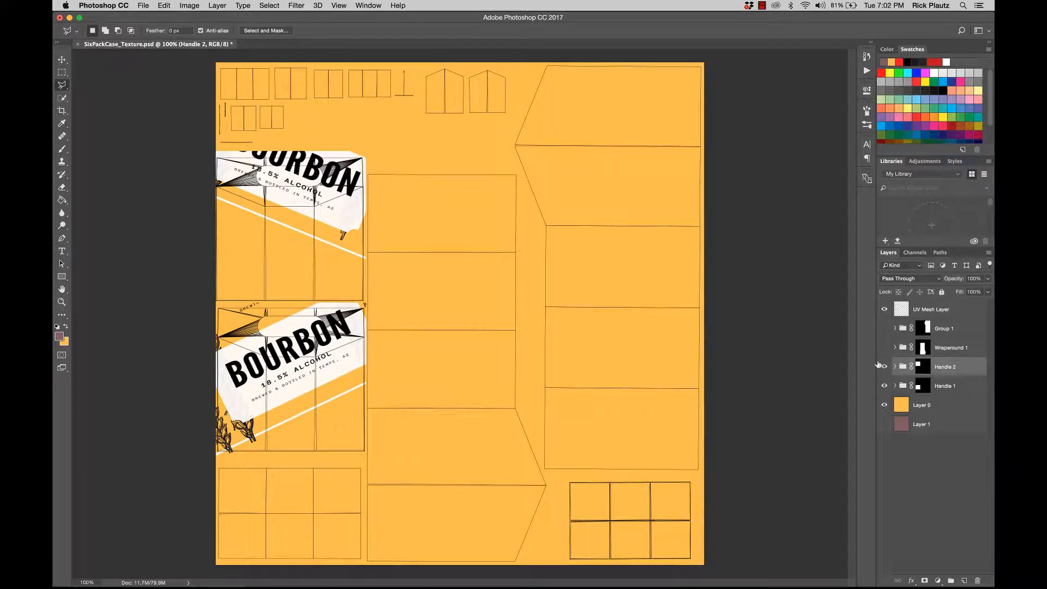
pyautogui.click(884, 367)
pyautogui.click(884, 328)
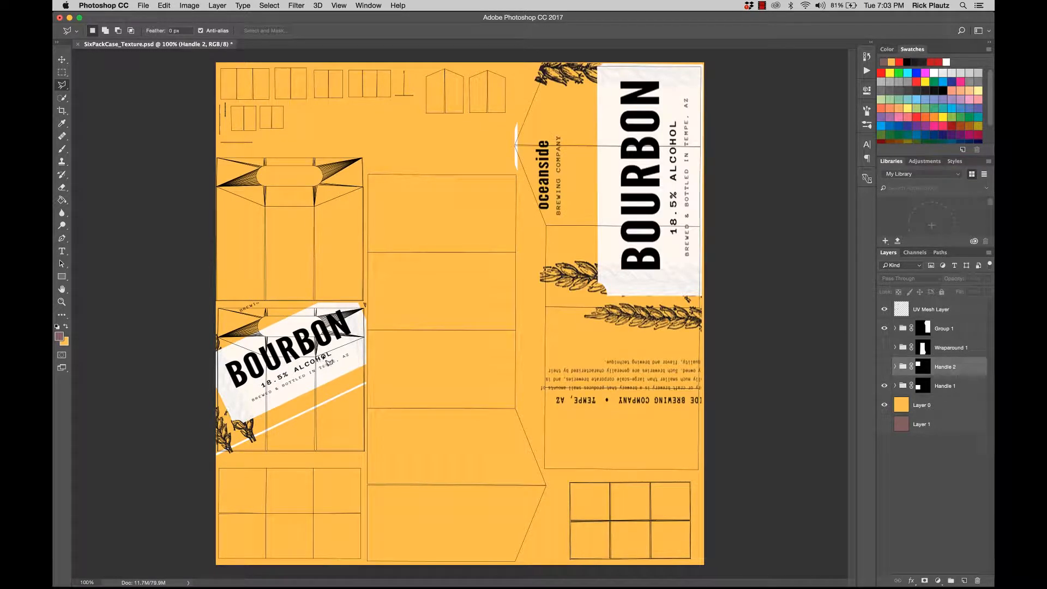
# Rename Group 1 as Wraparound 2
pyautogui.click(943, 331)
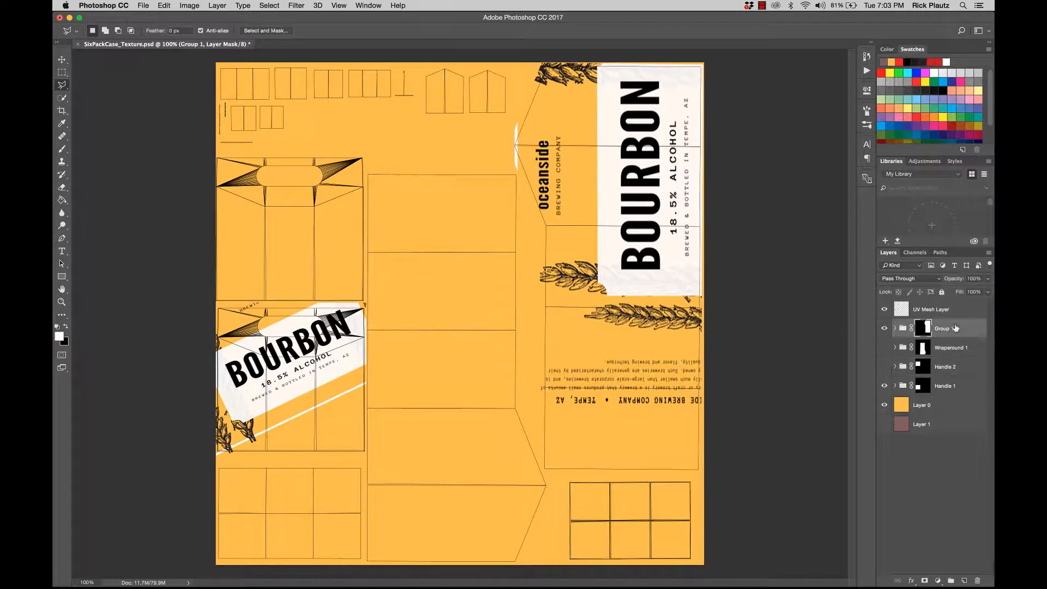
pyautogui.doubleClick(943, 329)
pyautogui.write('Side 1')
pyautogui.press('Return')
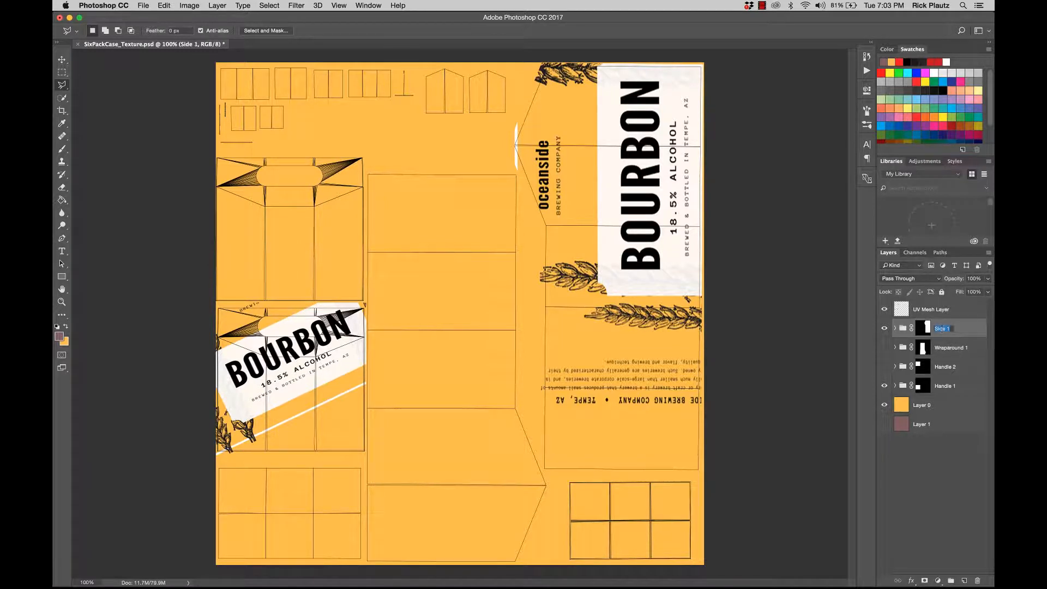
pyautogui.write('Wraparound 2')
pyautogui.press('Return')
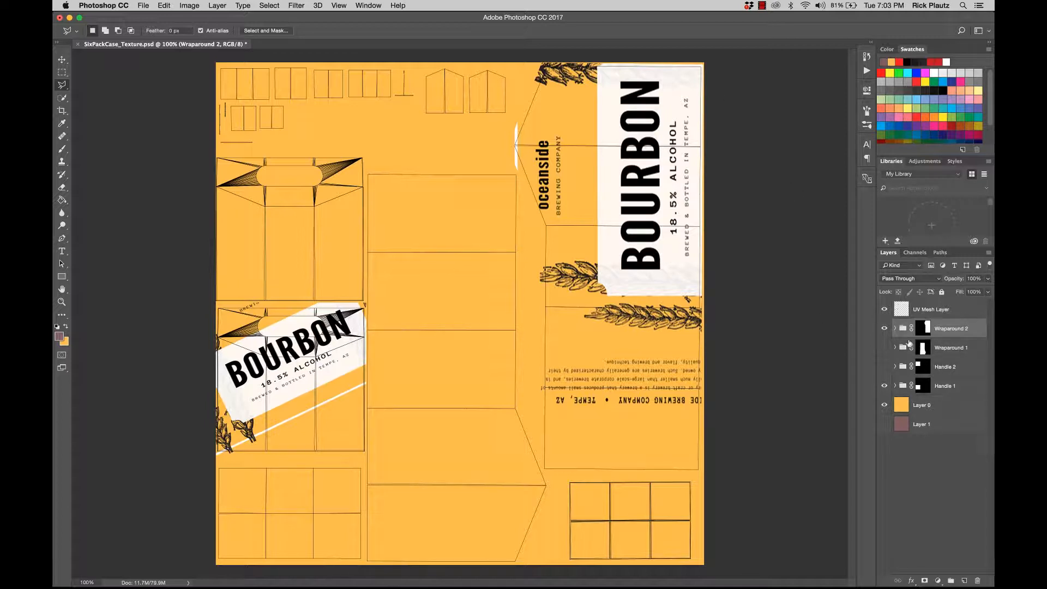
# Scale the label artwork in Wraparound 2 to about 200% by 147% and move it down over the group's lower panels
pyautogui.click(896, 328)
pyautogui.click(949, 357)
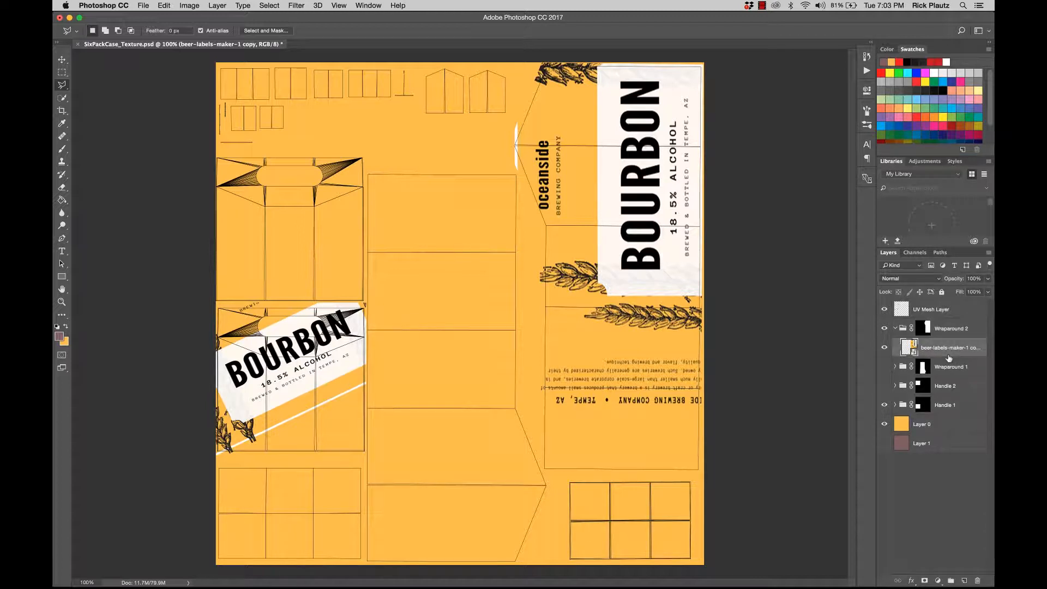
pyautogui.press('super+t')
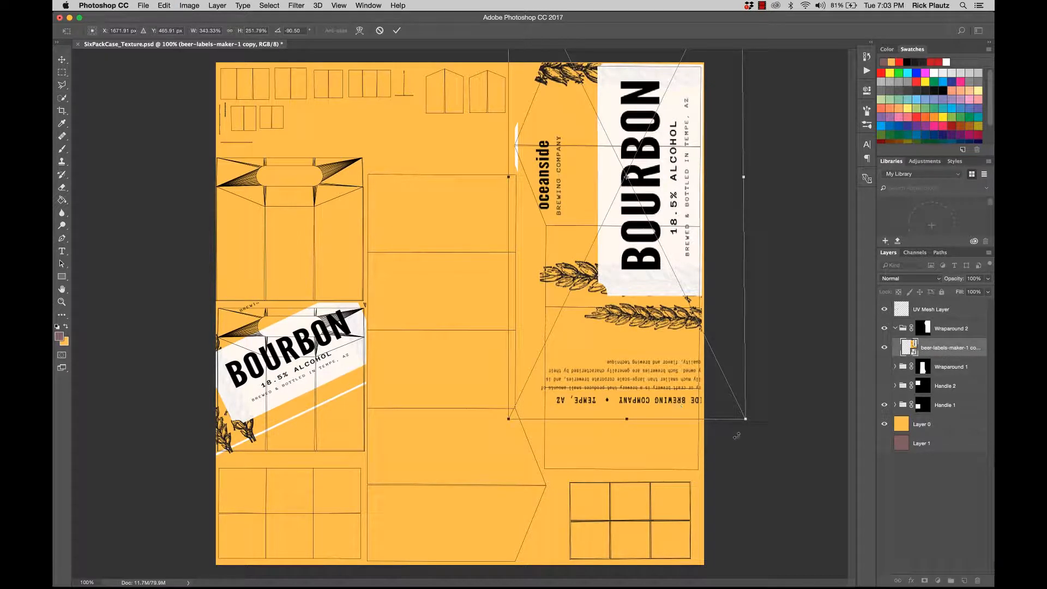
pyautogui.moveTo(748, 419); pyautogui.dragTo(695, 318)
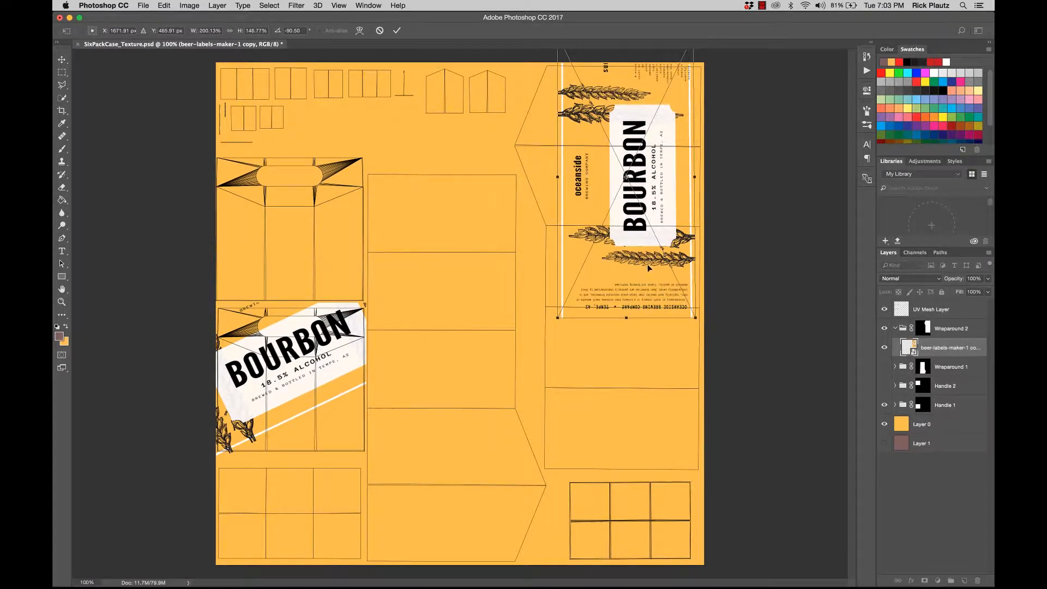
pyautogui.moveTo(649, 267); pyautogui.dragTo(650, 431)
pyautogui.press('Return')
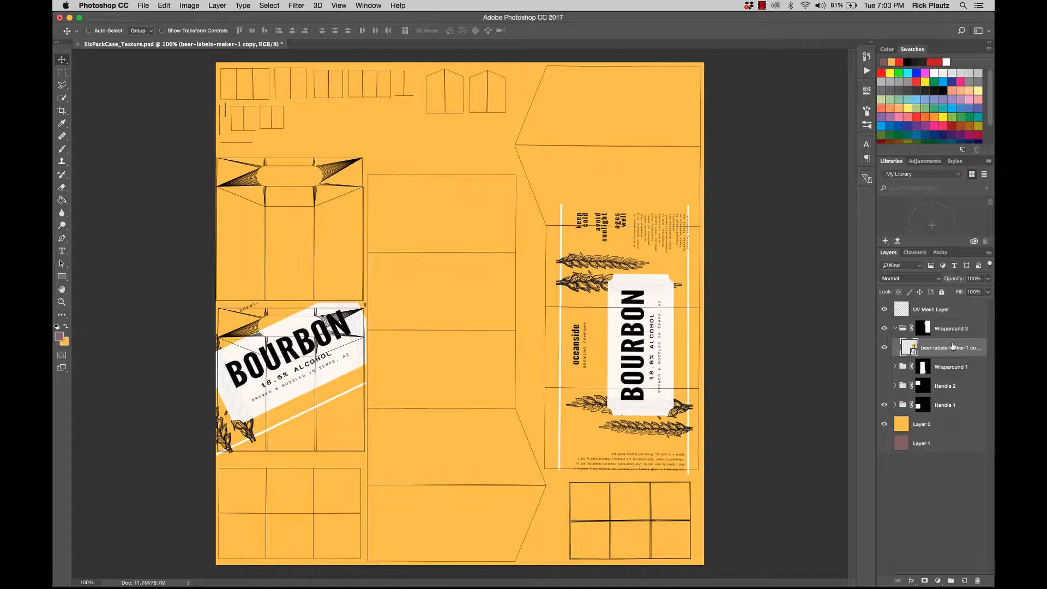
# Duplicate the label layer and isolate the copy's "keep cold, avoid sunlight, ages well" text block with a polygonal selection
pyautogui.moveTo(918, 339); pyautogui.dragTo(964, 580)
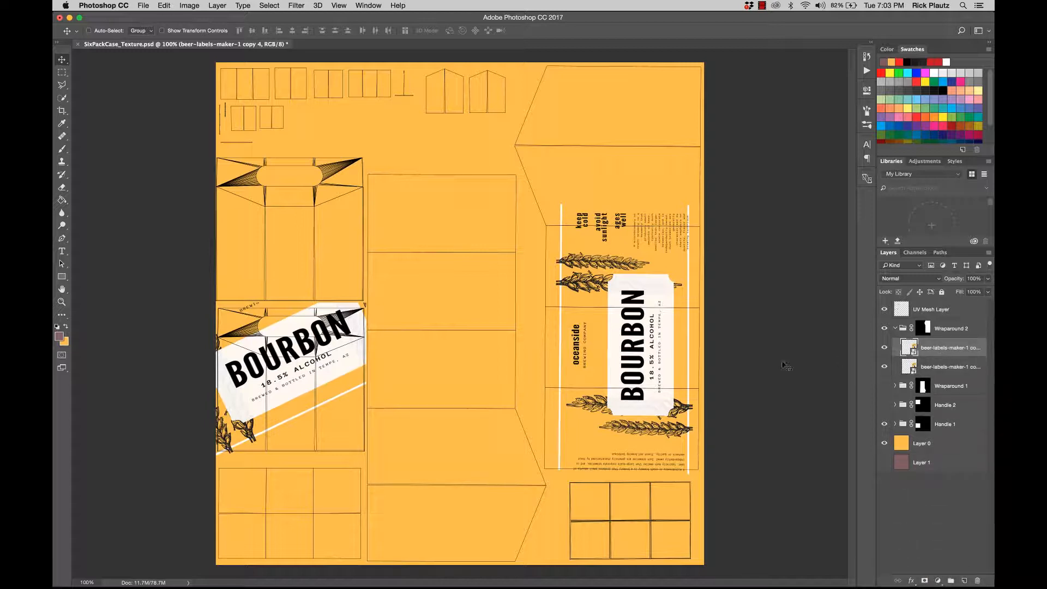
pyautogui.click(62, 86)
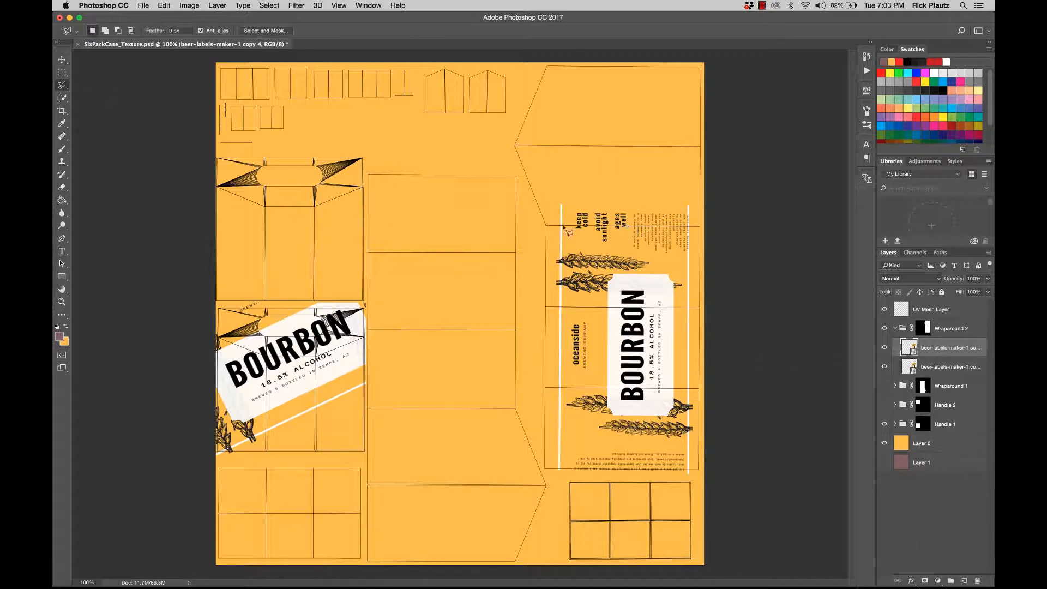
pyautogui.click(549, 236)
pyautogui.click(691, 265)
pyautogui.click(715, 187)
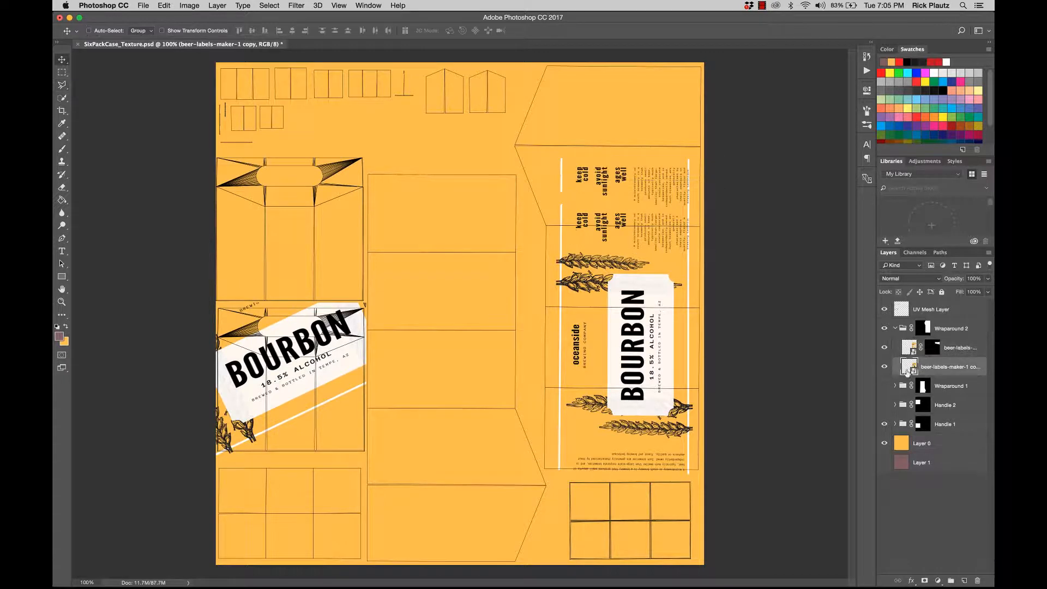
# Select the same "keep cold" text block on the original label layer and mask it out, keeping the rest of the artwork
pyautogui.click(552, 243)
pyautogui.click(692, 264)
pyautogui.click(698, 212)
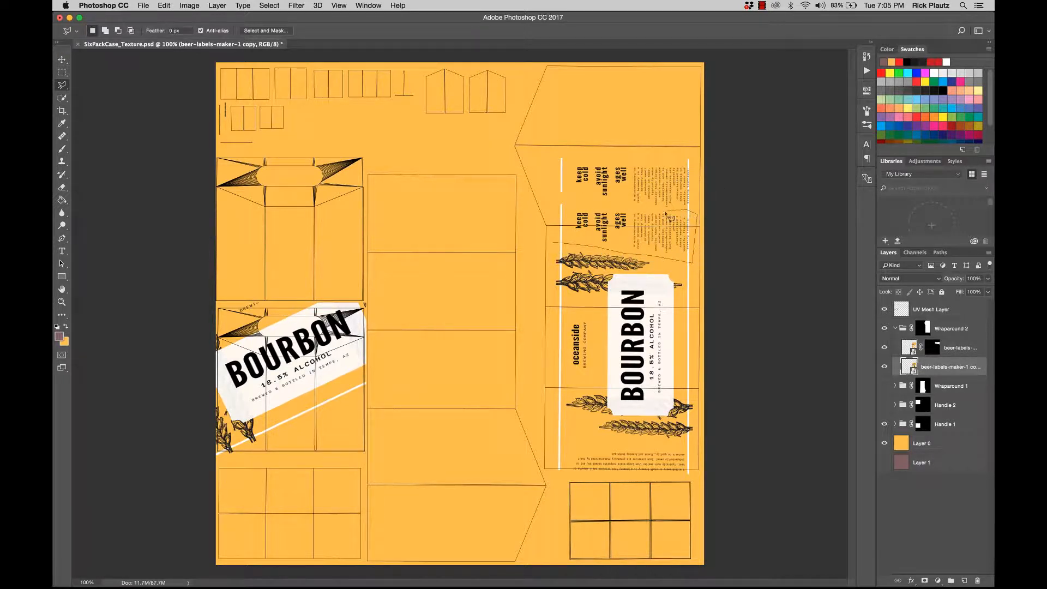
pyautogui.click(552, 205)
pyautogui.click(554, 243)
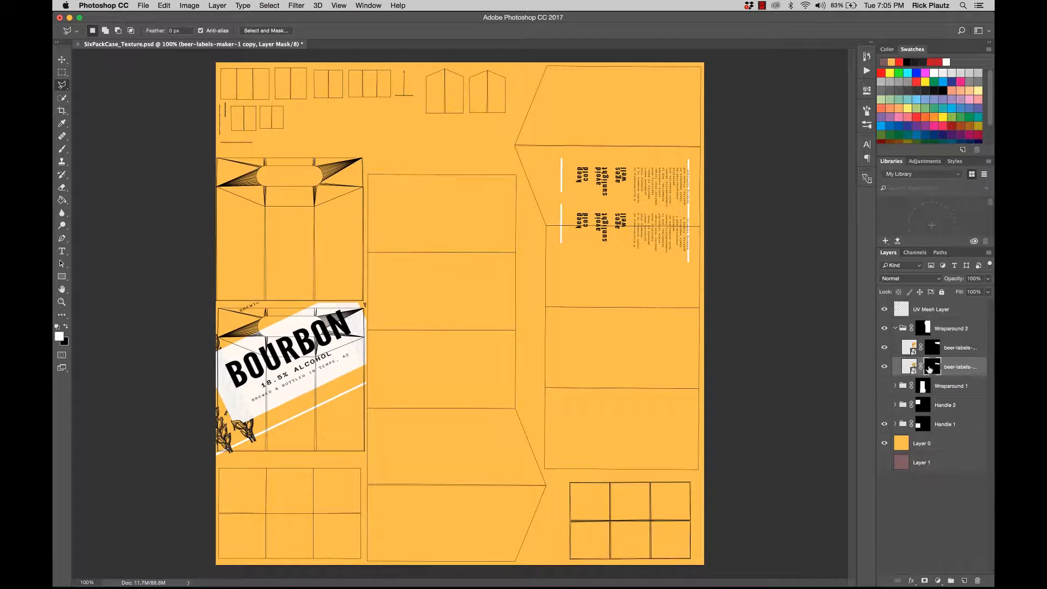
pyautogui.click(269, 5)
pyautogui.click(279, 45)
pyautogui.click(924, 581)
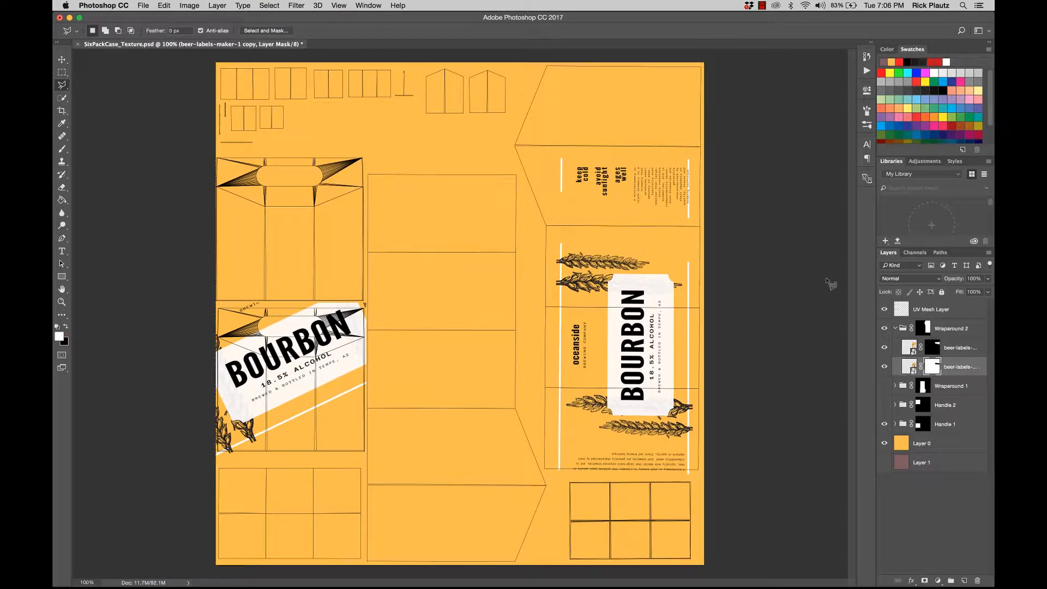
pyautogui.click(906, 366)
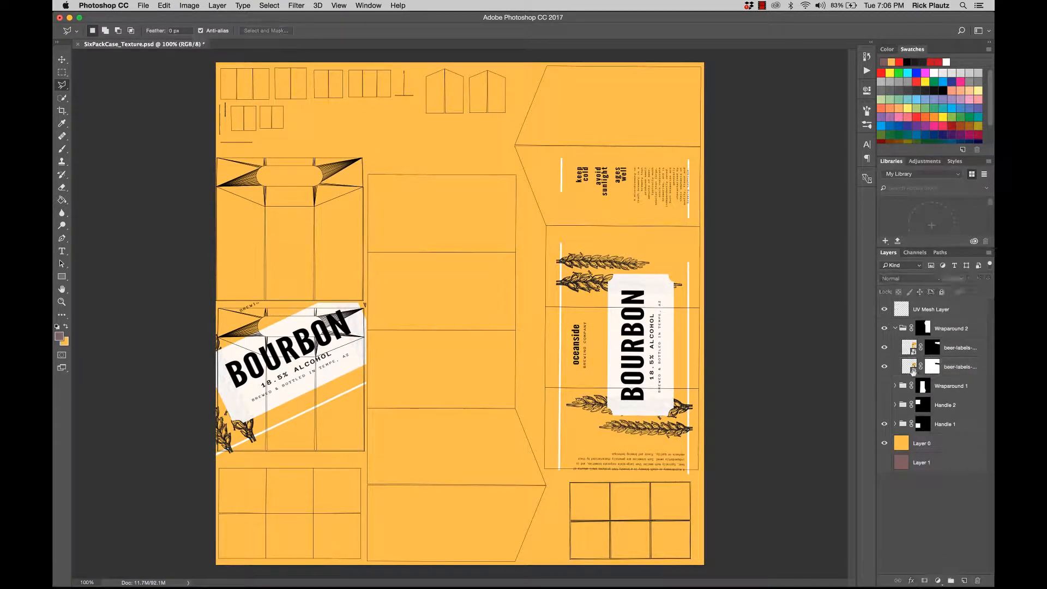
# Try bridging the gap in the right white border stripe with a vertical line using a 2 pt white stroke
pyautogui.rightClick(62, 277)
pyautogui.click(95, 313)
pyautogui.click(142, 31)
pyautogui.moveTo(688, 303); pyautogui.dragTo(688, 64)
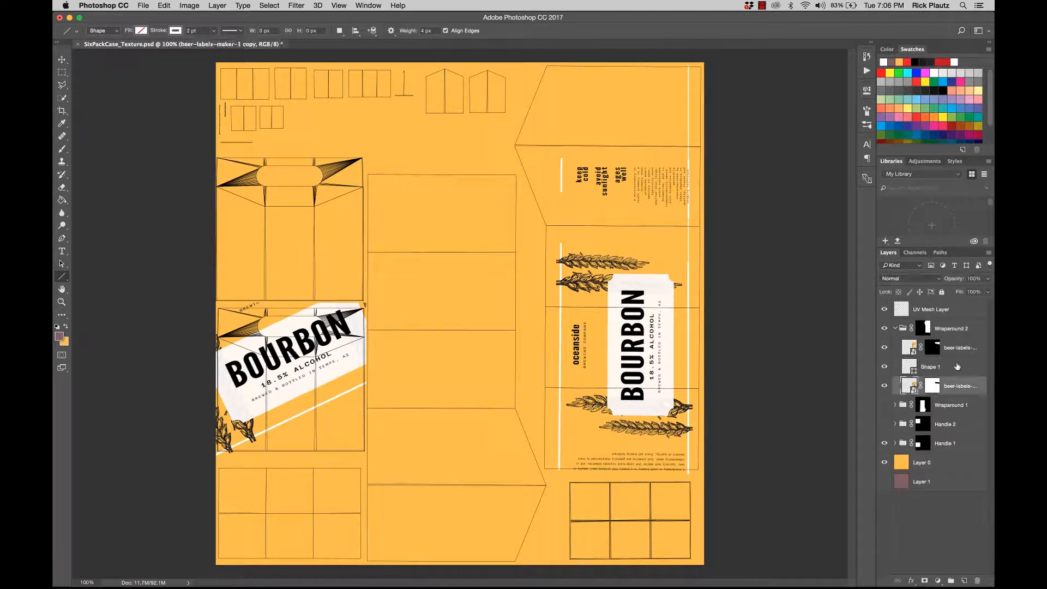
pyautogui.write('2')
pyautogui.click(951, 501)
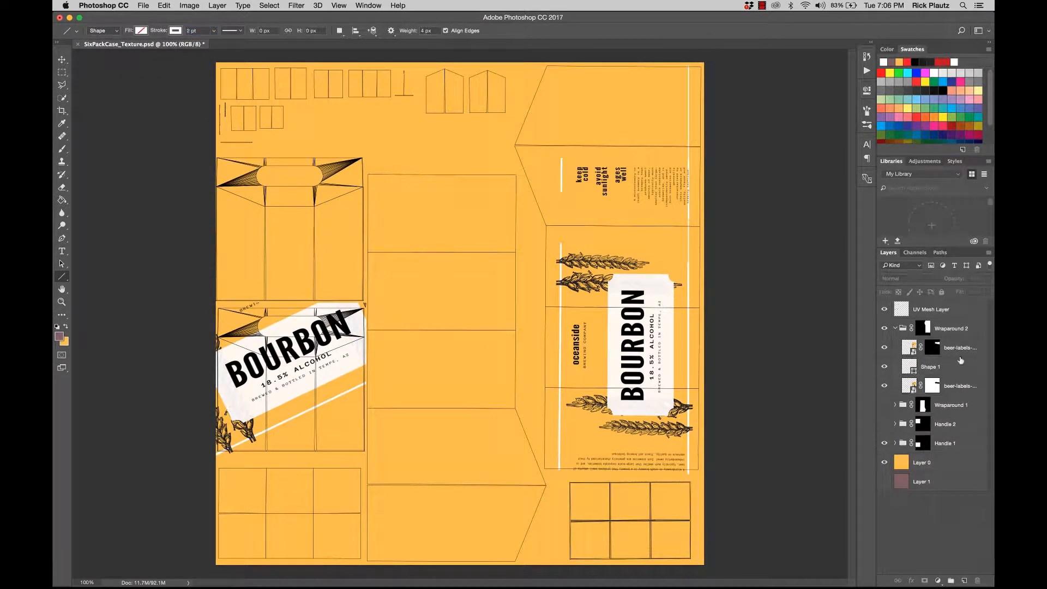
# Try replacing the thin line with a newly drawn one along the right border stripe, and undo it
pyautogui.click(960, 355)
pyautogui.click(954, 367)
pyautogui.press('BackSpace')
pyautogui.moveTo(689, 323); pyautogui.dragTo(688, 64)
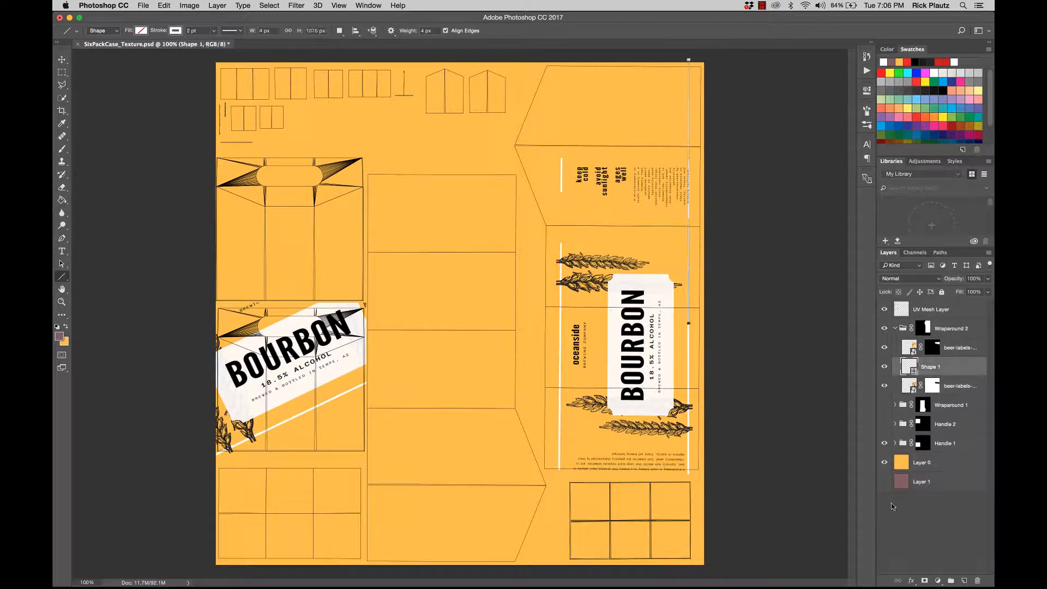
pyautogui.click(899, 505)
pyautogui.press('super+z')
# Try a vertical line with a 4 pt white stroke along the right border stripe
pyautogui.click(213, 32)
pyautogui.write('3')
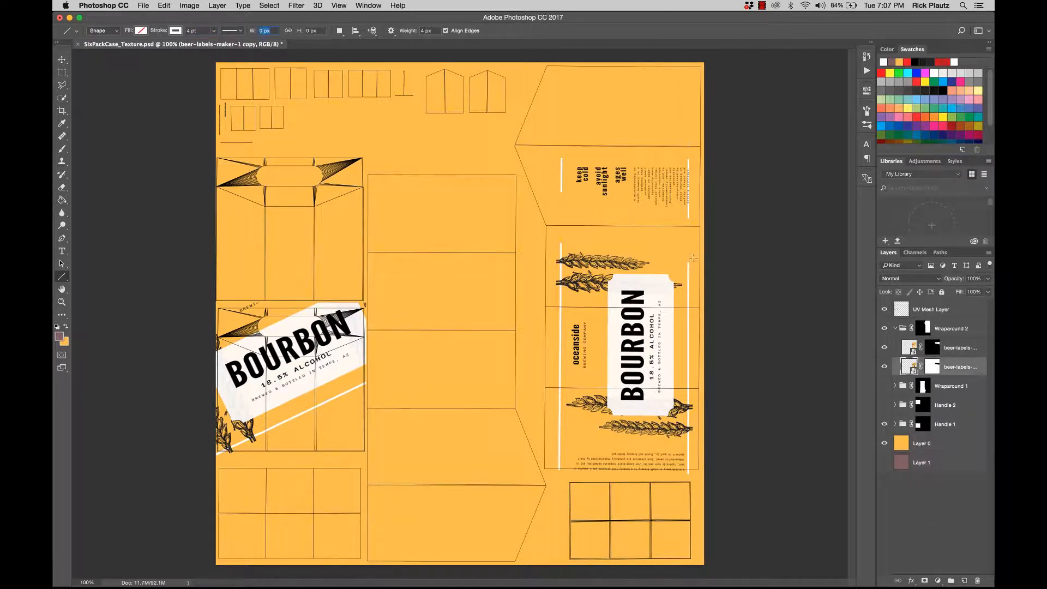
pyautogui.moveTo(689, 272); pyautogui.dragTo(689, 66)
pyautogui.press('v')
pyautogui.click(920, 519)
pyautogui.click(953, 367)
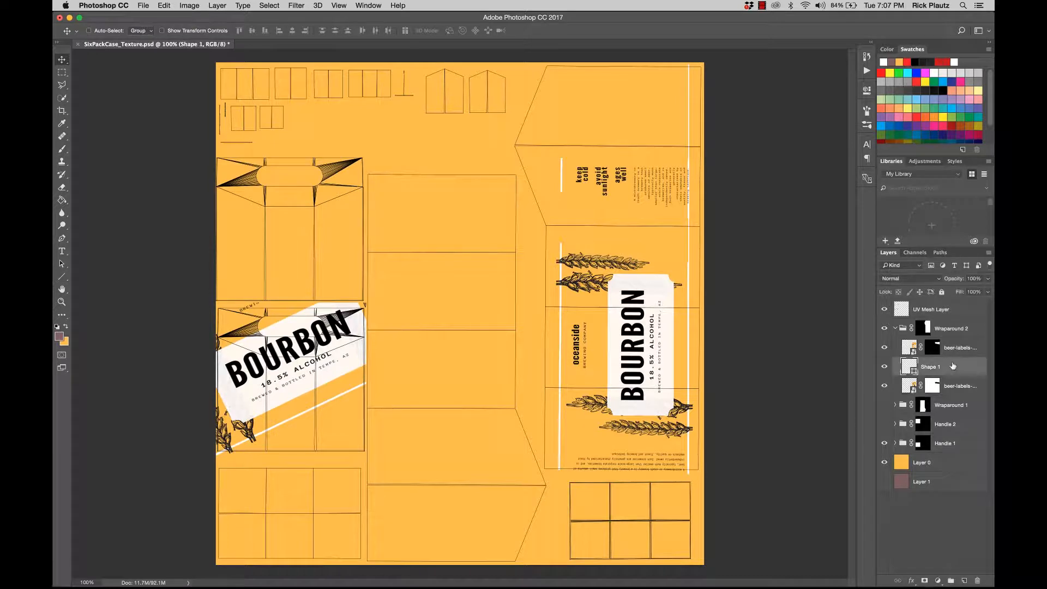
# Compare the 4 pt line closely with the border stripe and delete the line's shape layer
pyautogui.click(62, 276)
pyautogui.press('super+equal')
pyautogui.press('super+equal')
pyautogui.press('super+minus')
pyautogui.moveTo(665, 295); pyautogui.dragTo(322, 323)
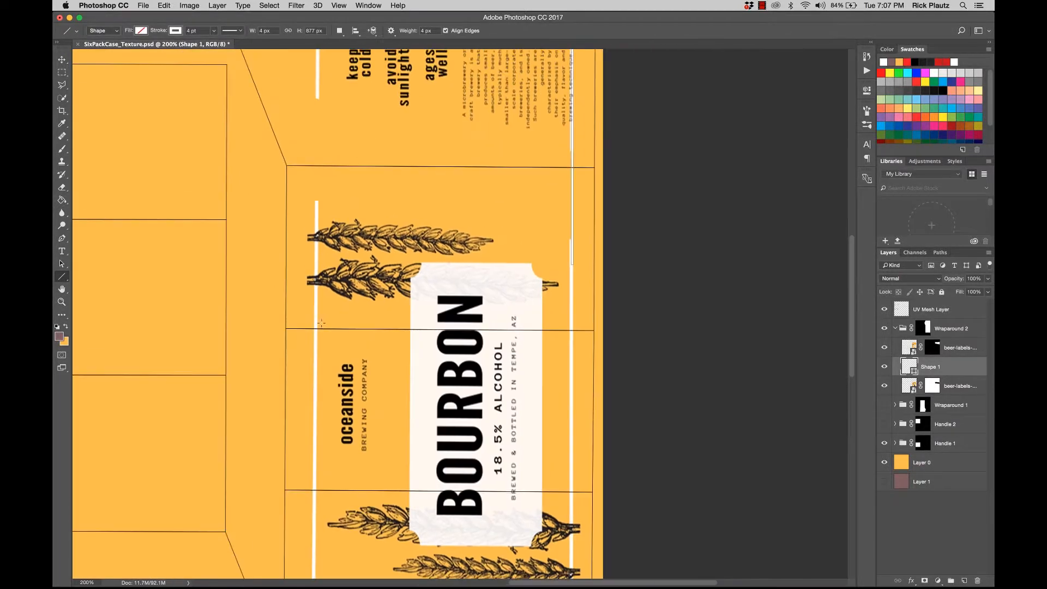
pyautogui.press('super+equal')
pyautogui.moveTo(510, 230); pyautogui.dragTo(394, 415)
pyautogui.moveTo(965, 371); pyautogui.dragTo(977, 579)
# Draw a white rectangle without stroke, about 654 px tall, over the right border stripe and set its width to 7 px
pyautogui.moveTo(520, 214); pyautogui.dragTo(495, 369)
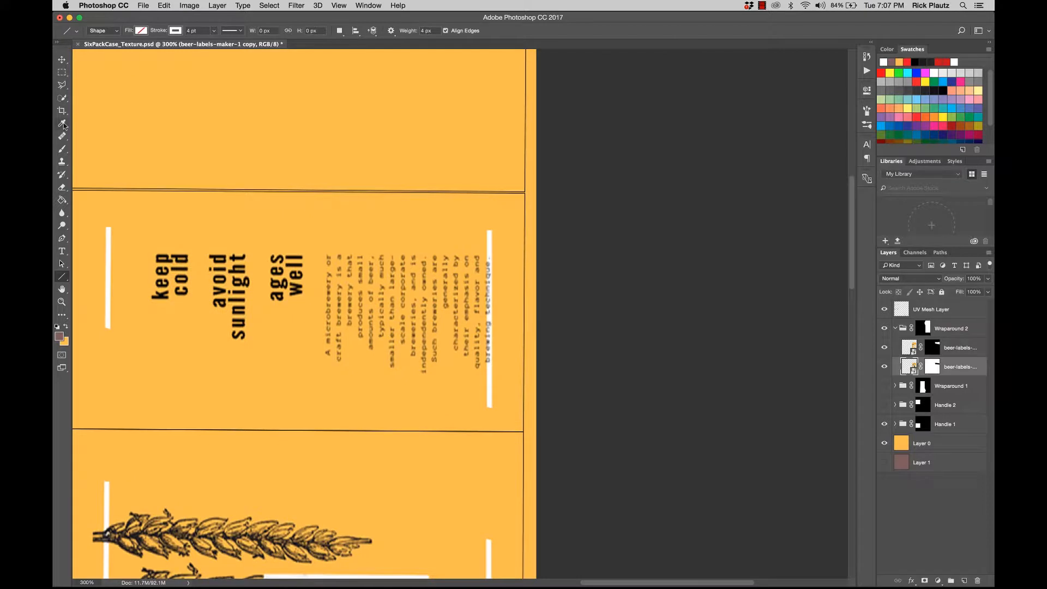
pyautogui.click(143, 31)
pyautogui.click(93, 80)
pyautogui.click(175, 30)
pyautogui.click(129, 49)
pyautogui.moveTo(492, 546)
pyautogui.mouseDown()
pyautogui.moveTo(506, 241)
pyautogui.moveTo(493, 51)
pyautogui.moveTo(490, 68)
pyautogui.mouseUp()
pyautogui.press('v')
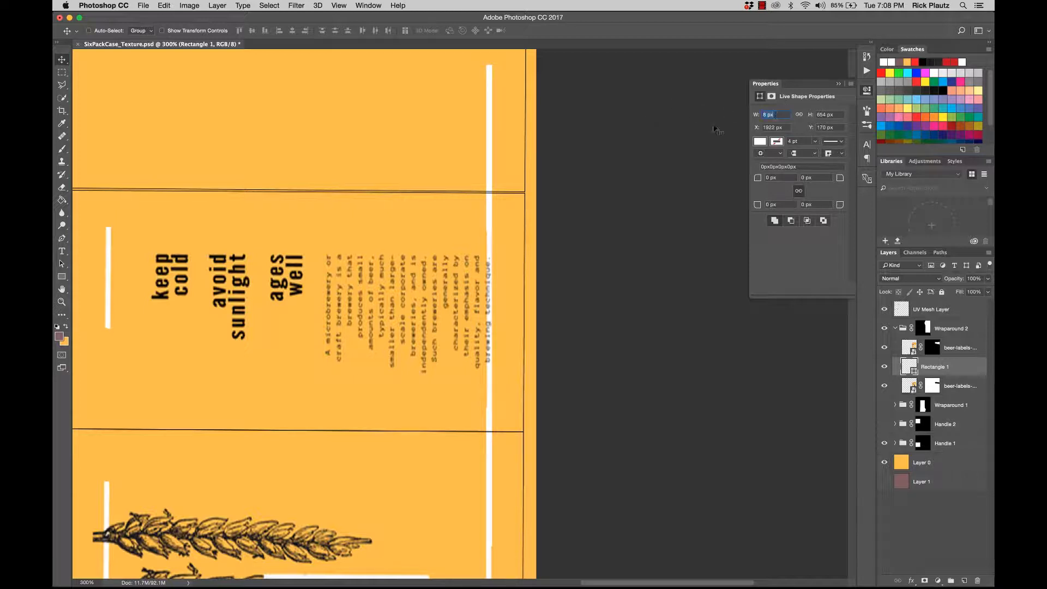
pyautogui.write('7')
pyautogui.press('Tab')
# Duplicate the white stripe rectangle and move the copy straight across onto the label's left border stripe
pyautogui.click(950, 349)
pyautogui.moveTo(332, 294); pyautogui.dragTo(537, 203)
pyautogui.moveTo(941, 367); pyautogui.dragTo(964, 581)
pyautogui.keyDown('shift'); pyautogui.moveTo(696, 321); pyautogui.dragTo(314, 344); pyautogui.keyUp('shift')
pyautogui.moveTo(401, 213); pyautogui.dragTo(423, 340)
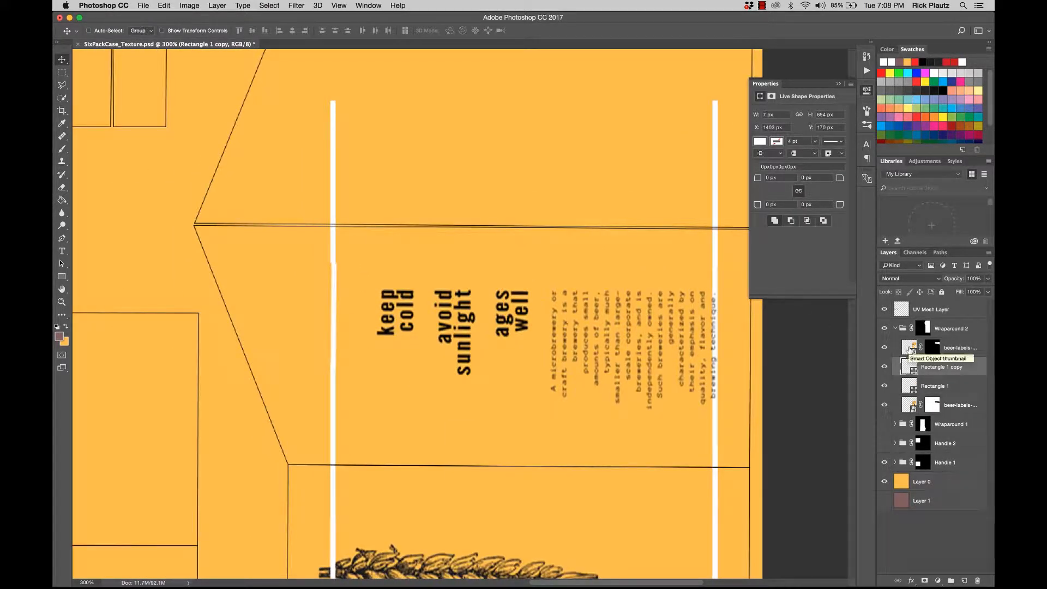
# Paint black on the "keep cold" text copy's layer mask to hide its leftover piece of the left border stripe
pyautogui.click(950, 347)
pyautogui.moveTo(336, 436)
pyautogui.mouseDown()
pyautogui.moveTo(442, 373)
pyautogui.moveTo(319, 417)
pyautogui.mouseUp()
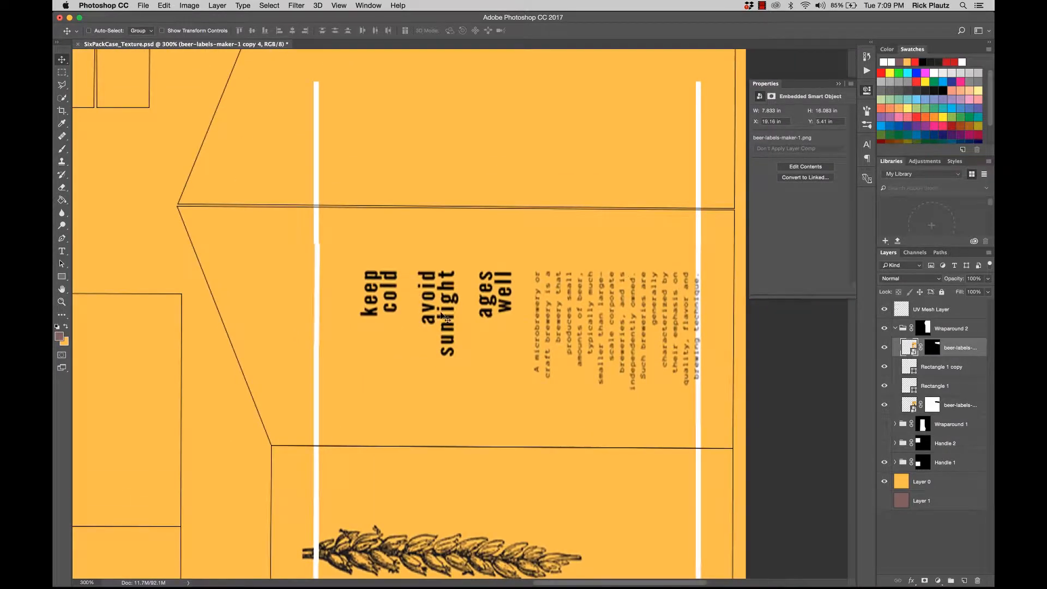
pyautogui.click(933, 347)
pyautogui.press('b')
pyautogui.press('x')
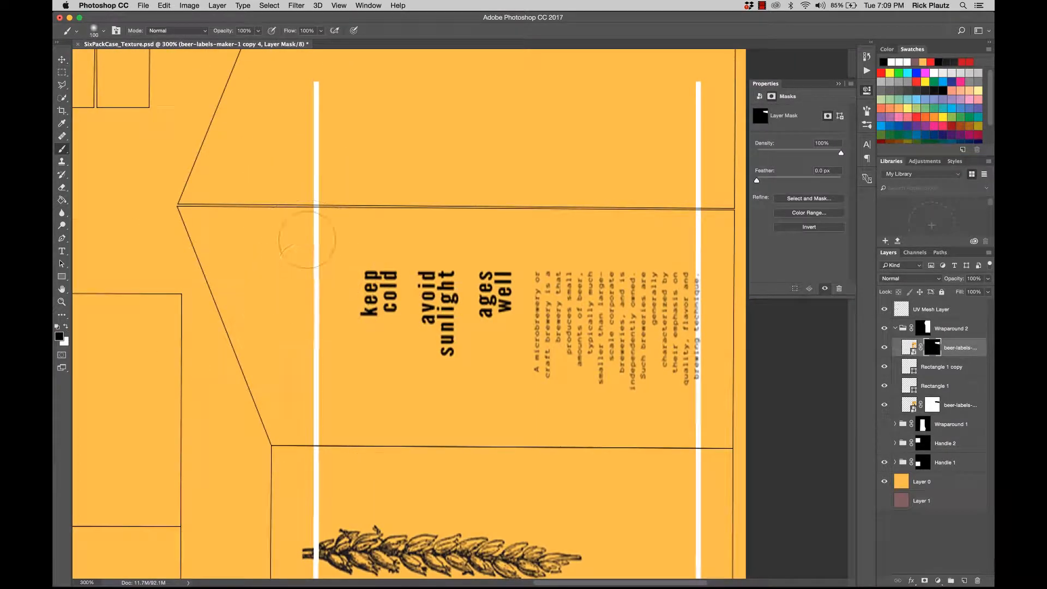
# Duplicate both white stripe rectangles and move the copies straight up to extend the stripes across the uppermost panel
pyautogui.press('v')
pyautogui.moveTo(479, 203); pyautogui.dragTo(476, 280)
pyautogui.click(949, 367)
pyautogui.keyDown('shift'); pyautogui.click(954, 388); pyautogui.keyUp('shift')
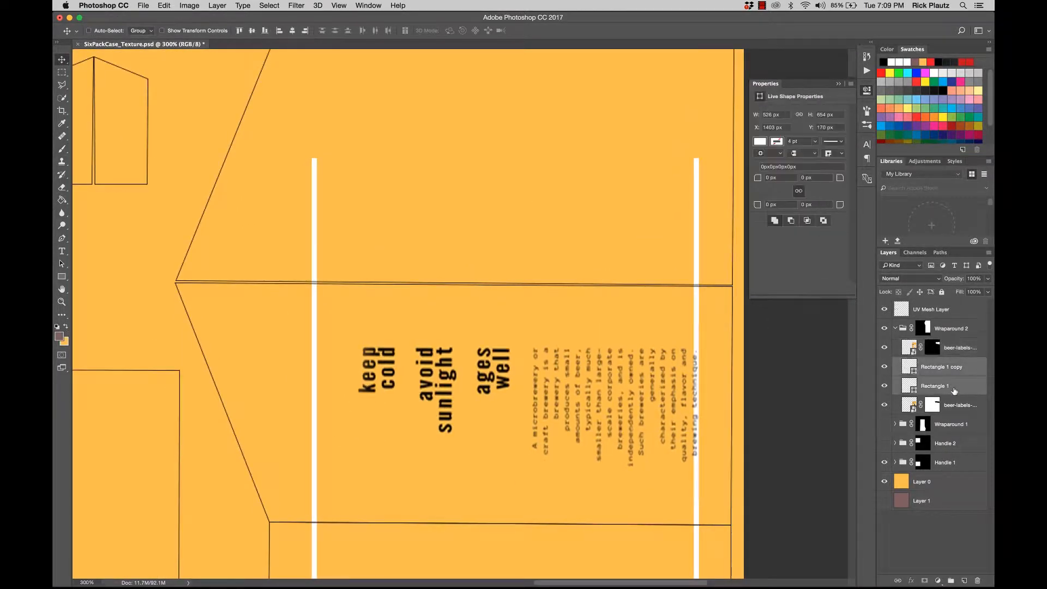
pyautogui.moveTo(953, 387); pyautogui.dragTo(964, 581)
pyautogui.moveTo(526, 332); pyautogui.dragTo(528, 439)
pyautogui.moveTo(527, 334); pyautogui.dragTo(524, 117)
pyautogui.press('super+minus')
pyautogui.moveTo(462, 300); pyautogui.dragTo(456, 103)
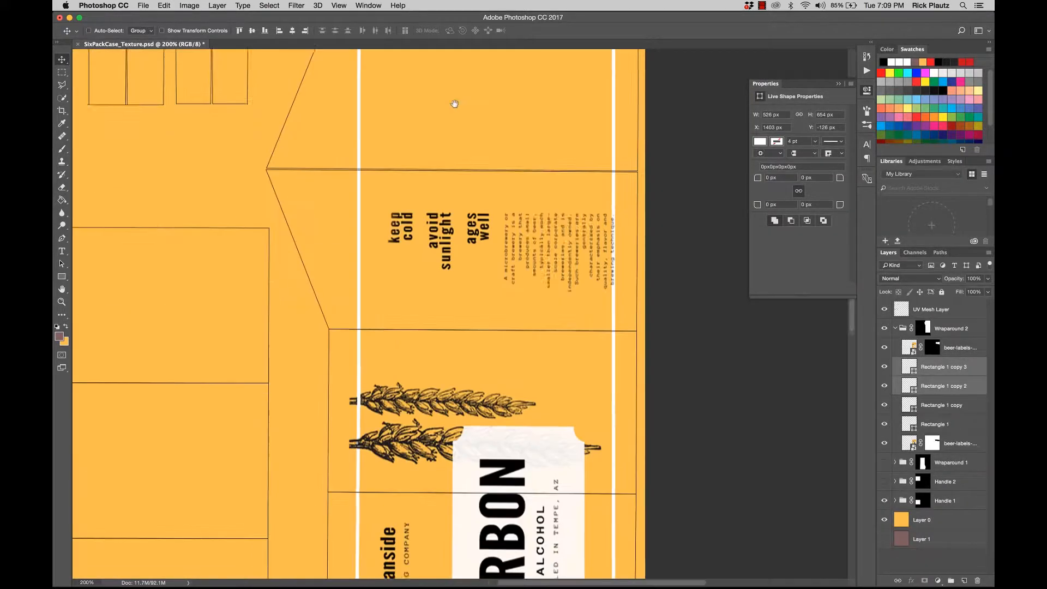
pyautogui.moveTo(471, 251); pyautogui.dragTo(475, 19)
pyautogui.press('super+minus')
# Rasterize the original label smart object that holds the main BOURBON artwork
pyautogui.click(955, 443)
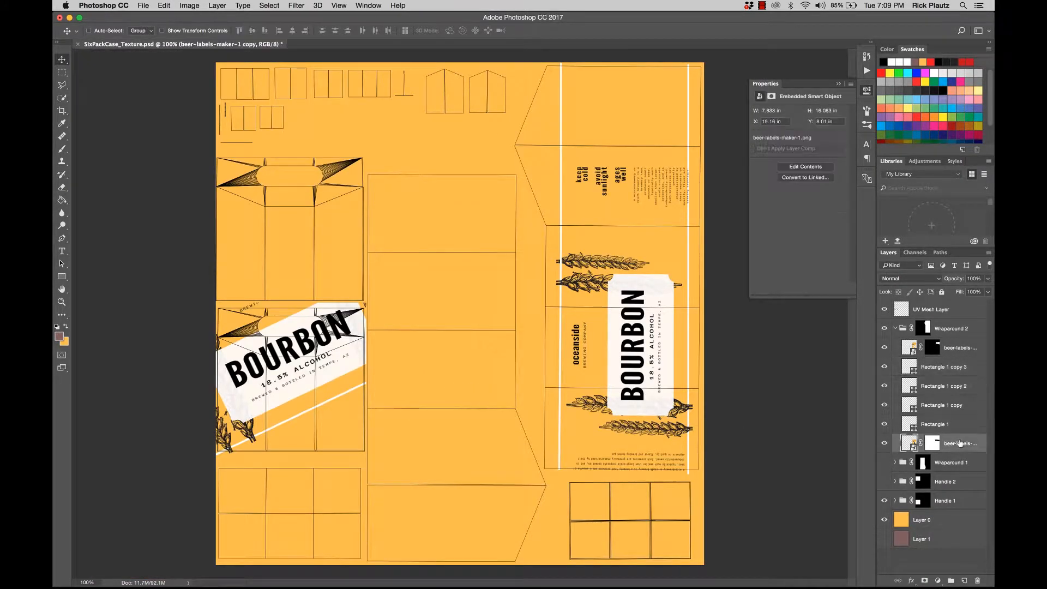
pyautogui.rightClick(961, 443)
pyautogui.click(921, 329)
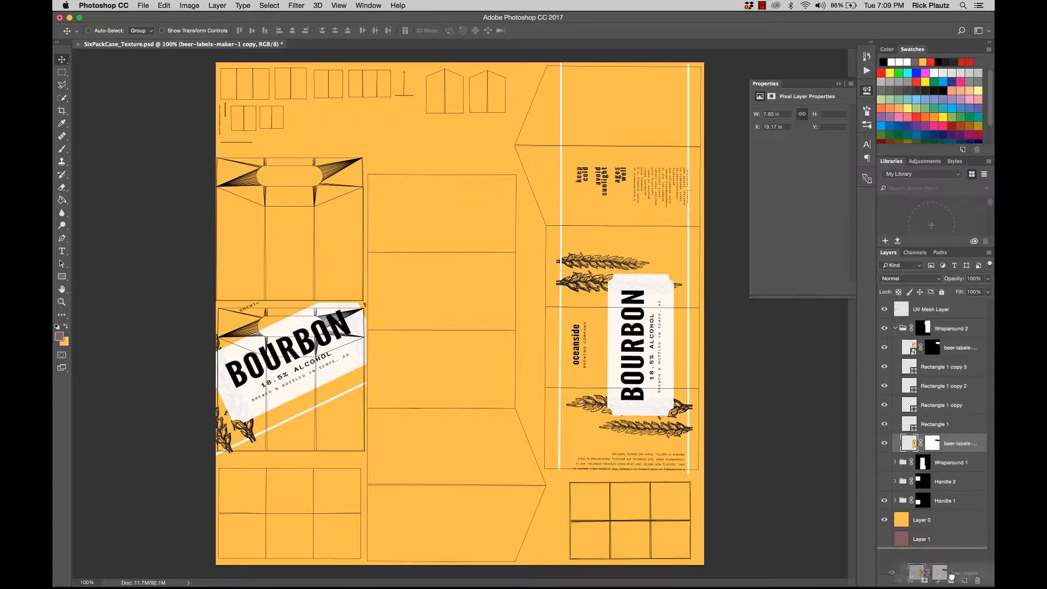
# Try to outline the brewery text on the lowest panel in a duplicate of the label layer and move it straight up to the uppermost panel
pyautogui.press('super+j')
pyautogui.press('l')
pyautogui.click(565, 444)
pyautogui.click(687, 444)
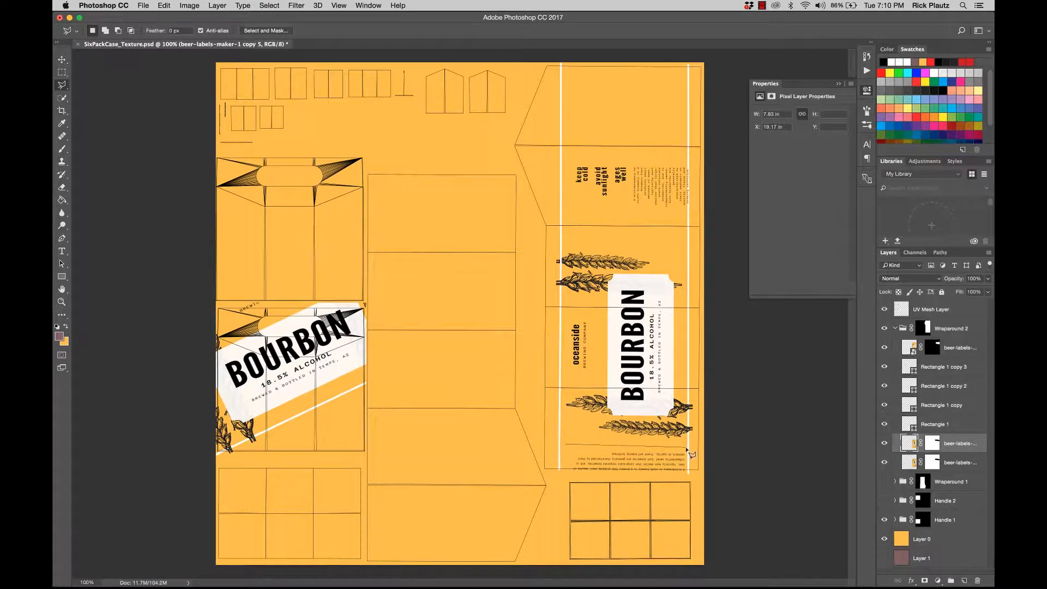
pyautogui.click(687, 475)
pyautogui.click(570, 475)
pyautogui.click(566, 445)
pyautogui.press('v')
pyautogui.keyDown('shift'); pyautogui.moveTo(593, 463); pyautogui.dragTo(597, 132); pyautogui.keyUp('shift')
pyautogui.press('super+t')
pyautogui.press('Return')
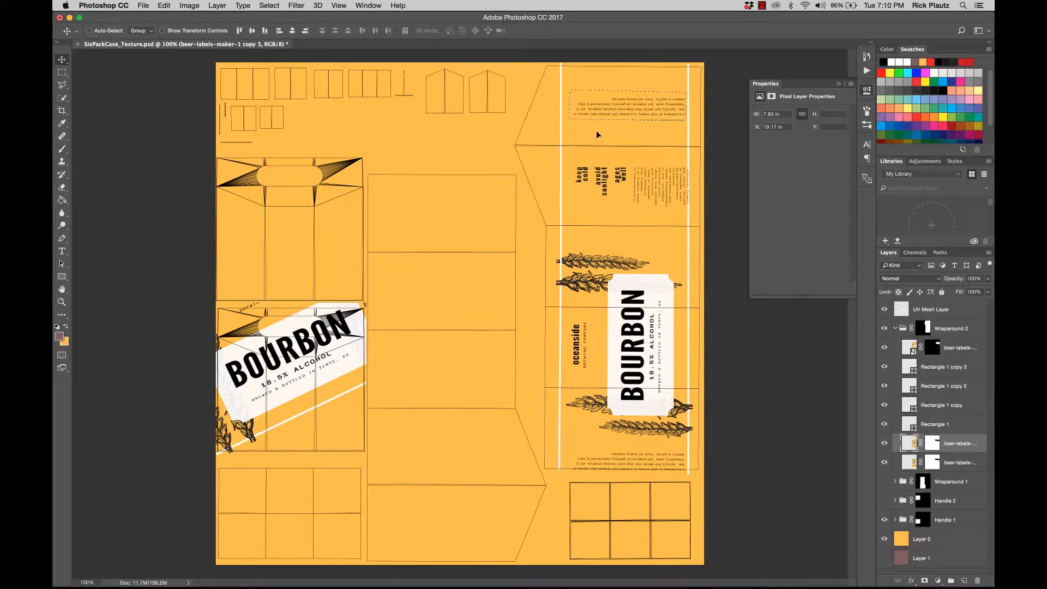
# Deselect and inspect the moved brewery text up close, and hide the duplicated label layer
pyautogui.press('super+d')
pyautogui.press('super+plus')
pyautogui.press('super+plus')
pyautogui.moveTo(664, 132); pyautogui.dragTo(189, 588)
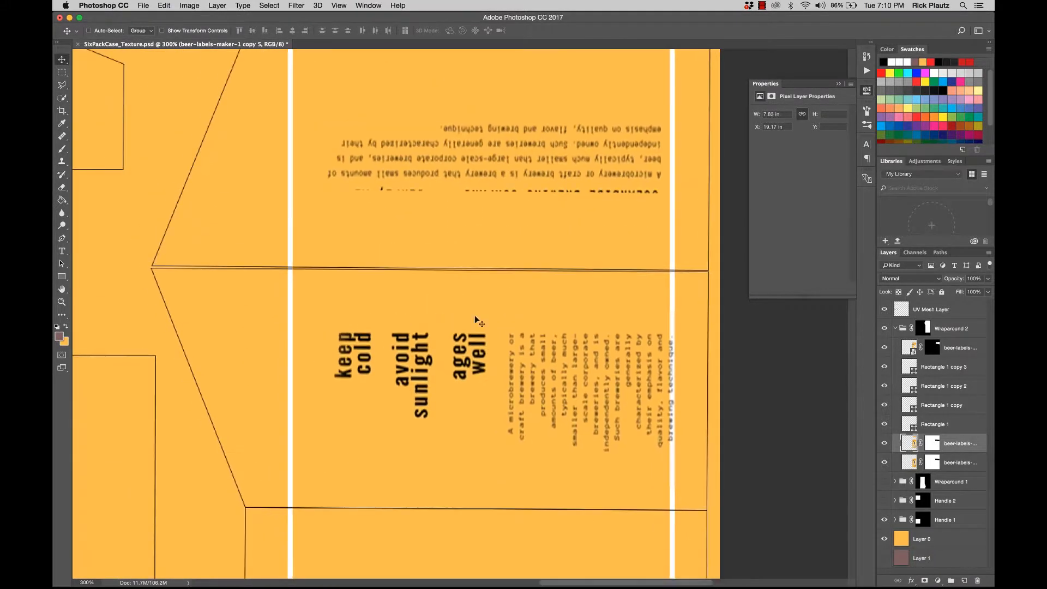
pyautogui.press('super+minus')
pyautogui.press('super+minus')
pyautogui.click(884, 444)
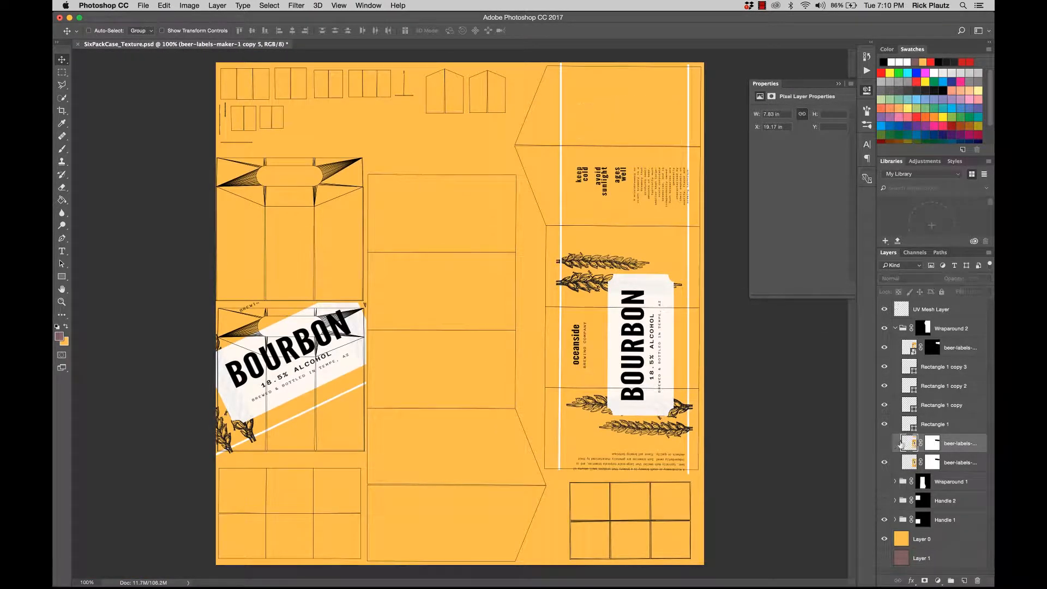
# Make a fresh duplicate of the original label layer and move it up so the complete brewery text sits on the uppermost panel
pyautogui.moveTo(963, 444); pyautogui.dragTo(964, 581)
pyautogui.moveTo(630, 431); pyautogui.dragTo(649, 128)
pyautogui.press('super+plus')
pyautogui.press('super+plus')
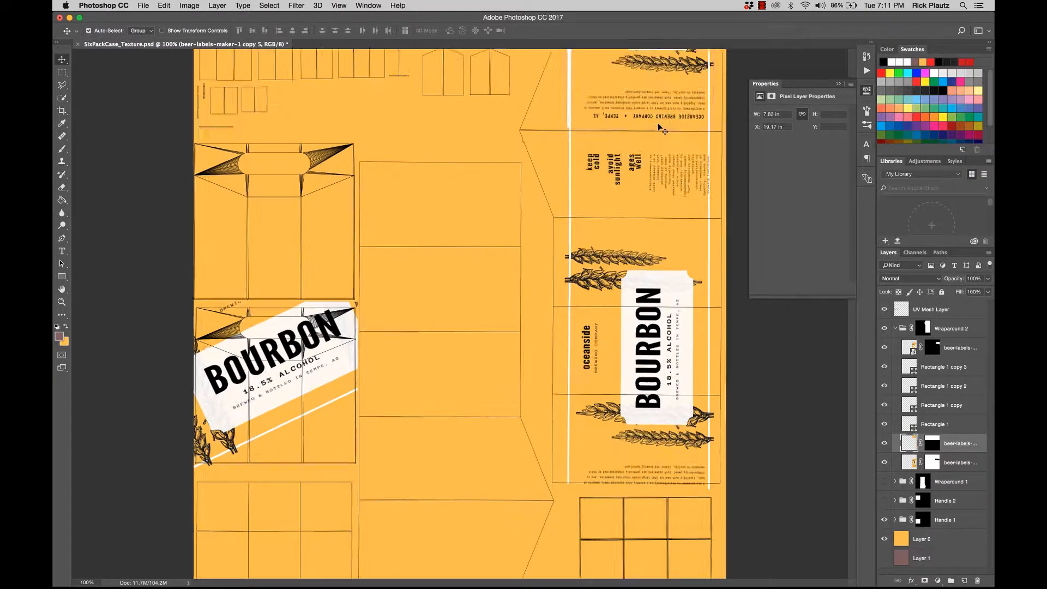
# Transform the moved label copy, narrowing it to about 7.08 in and slightly reducing its height from the lower edge
pyautogui.press('super+t')
pyautogui.press('super+minus')
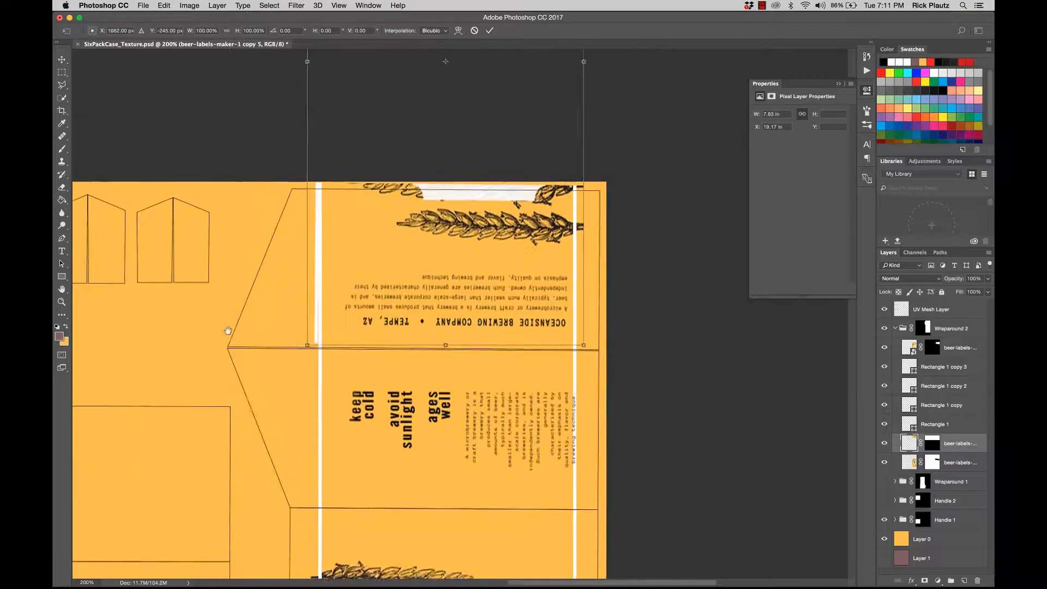
pyautogui.moveTo(229, 330); pyautogui.dragTo(231, 397)
pyautogui.moveTo(308, 130); pyautogui.dragTo(335, 129)
pyautogui.moveTo(461, 413); pyautogui.dragTo(461, 386)
pyautogui.press('Return')
# Replace the label copy's layer mask with a rectangular one that shows only the brewery text on the uppermost panel
pyautogui.rightClick(932, 440)
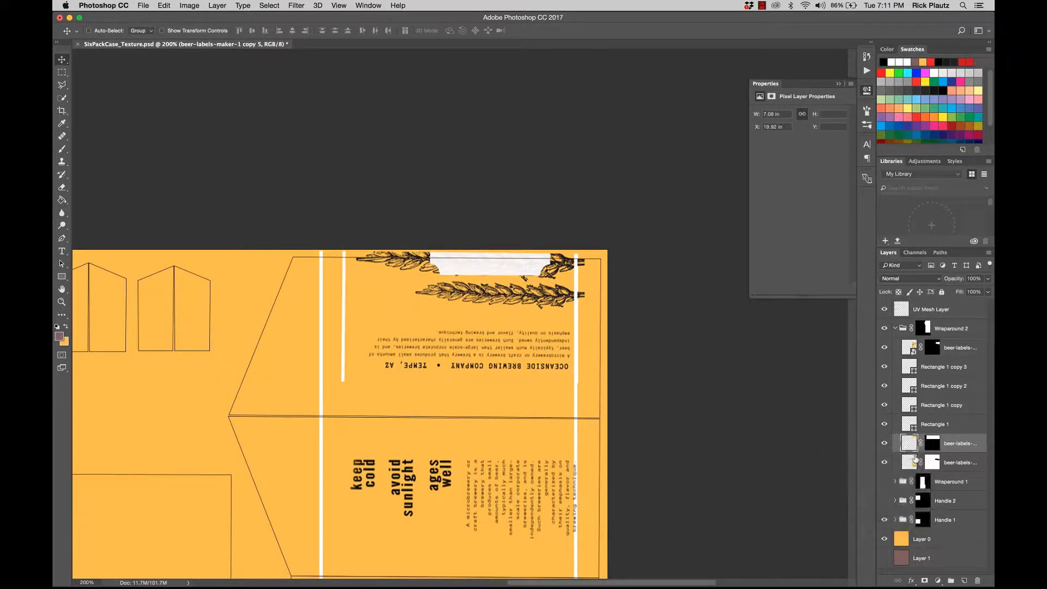
pyautogui.rightClick(933, 439)
pyautogui.click(922, 462)
pyautogui.click(62, 73)
pyautogui.moveTo(357, 316); pyautogui.dragTo(571, 378)
pyautogui.click(924, 580)
pyautogui.click(909, 443)
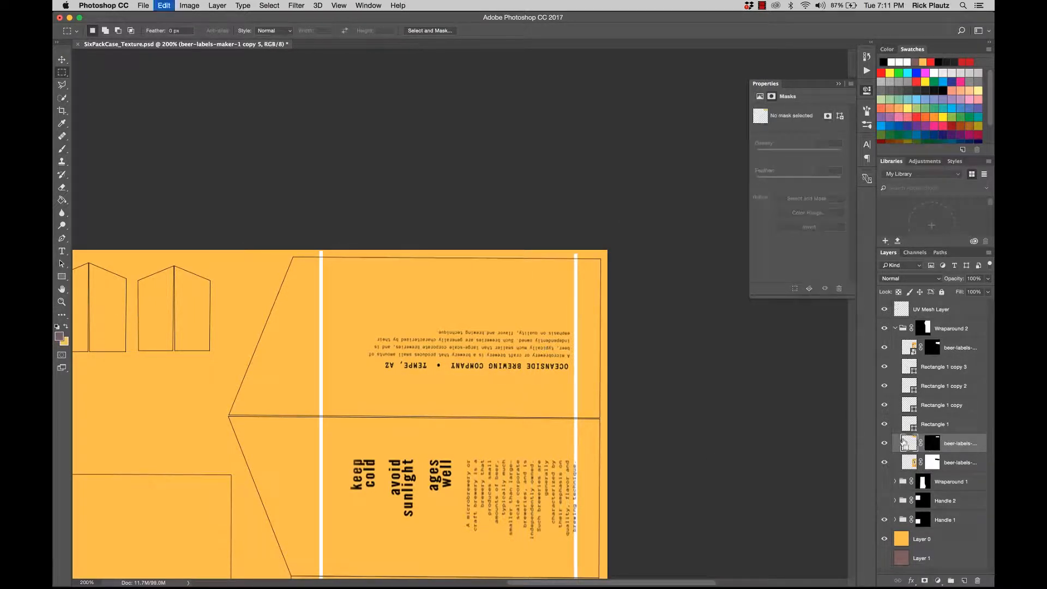
# Enlarge the brewery text on the uppermost panel proportionally and centre it between the two white border stripes
pyautogui.hotkey('ctrl', 't')
pyautogui.moveTo(471, 327); pyautogui.dragTo(466, 347)
pyautogui.keyDown('alt'); pyautogui.keyDown('shift'); pyautogui.moveTo(585, 384); pyautogui.dragTo(544, 208); pyautogui.keyUp('shift'); pyautogui.keyUp('alt')
pyautogui.press('Return')
pyautogui.click(905, 463)
pyautogui.click(907, 347)
pyautogui.press('super+t')
pyautogui.moveTo(480, 392); pyautogui.dragTo(420, 507)
pyautogui.press('Return')
pyautogui.click(905, 444)
pyautogui.press('super+t')
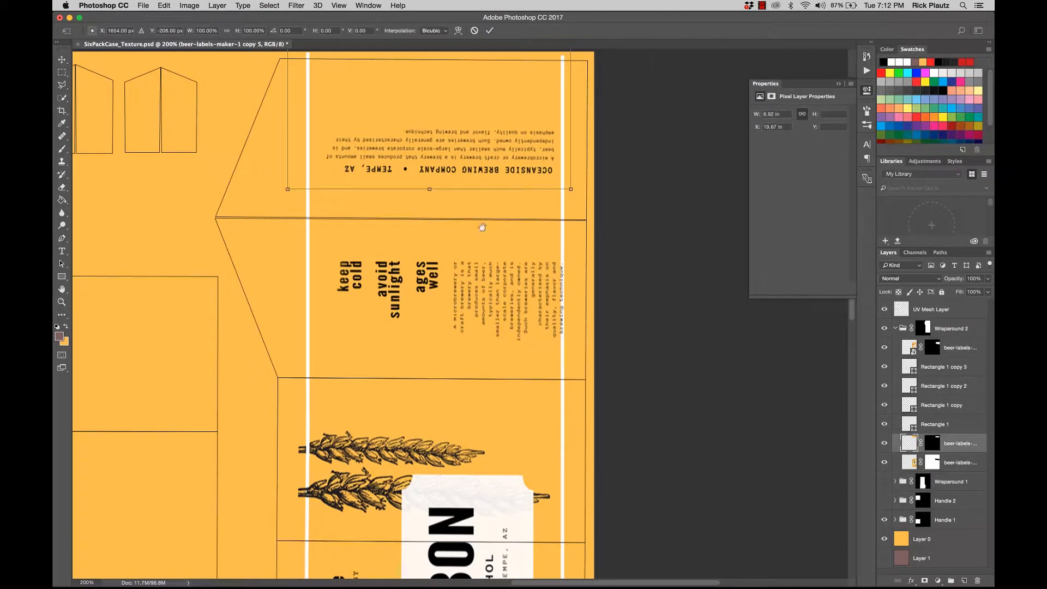
pyautogui.press('Return')
# Rasterize the "keep cold" text copy, scale it to about 83.5% width and 81.4% height, and fit it within its panel
pyautogui.moveTo(481, 227); pyautogui.dragTo(441, 404)
pyautogui.rightClick(954, 349)
pyautogui.click(921, 331)
pyautogui.press('super+t')
pyautogui.moveTo(463, 389); pyautogui.dragTo(466, 218)
pyautogui.moveTo(304, 474); pyautogui.dragTo(349, 474)
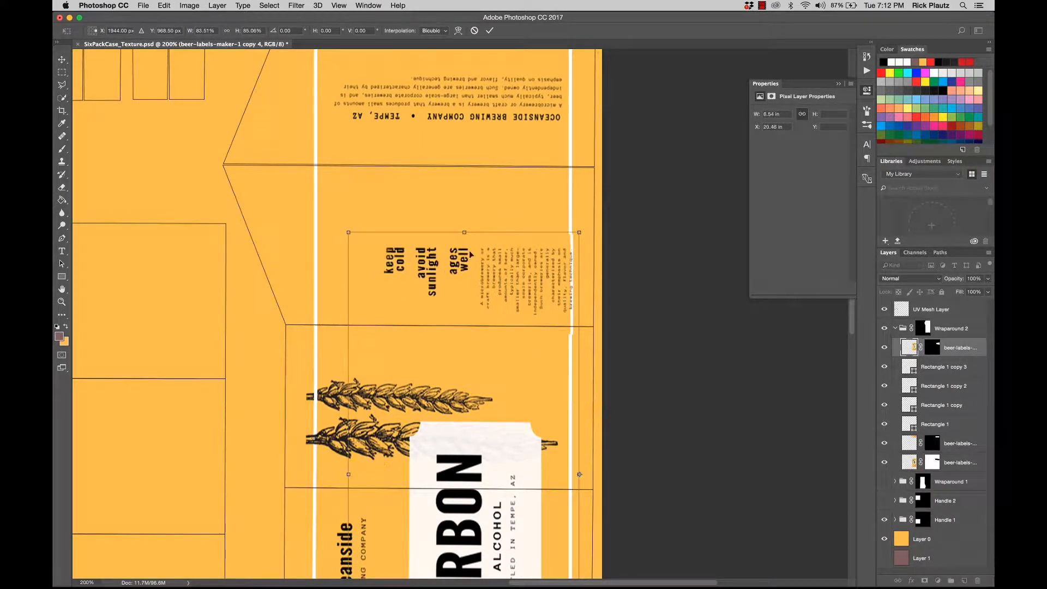
pyautogui.moveTo(466, 232)
pyautogui.mouseDown()
pyautogui.moveTo(464, 249)
pyautogui.moveTo(464, 240)
pyautogui.mouseUp()
pyautogui.moveTo(469, 289); pyautogui.dragTo(467, 245)
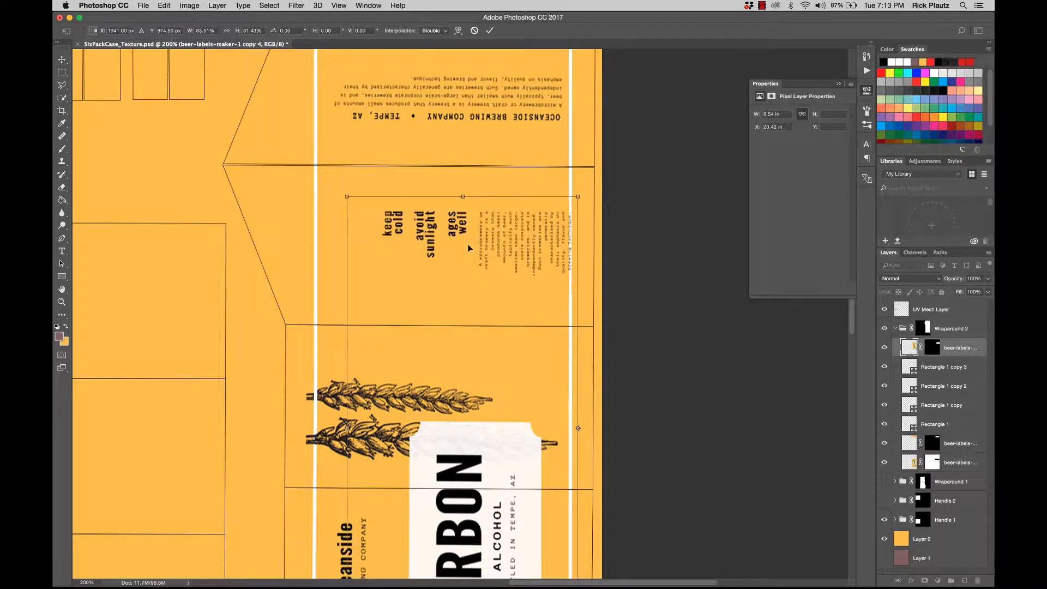
pyautogui.press('Return')
pyautogui.press('super+minus')
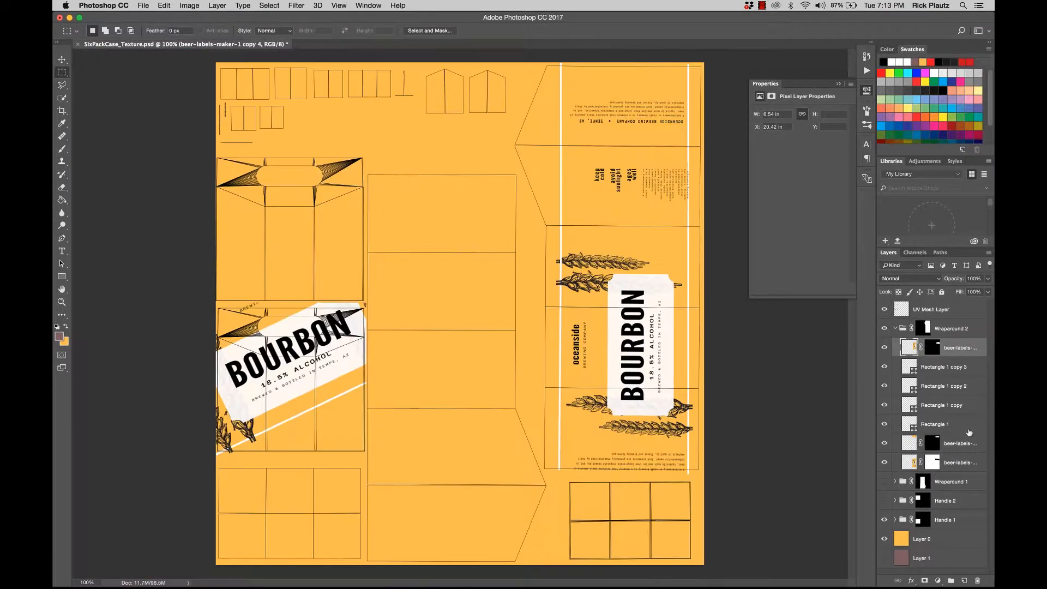
# Paint black on the original label's layer mask with a hard round 121 px brush to hide the brewery text on the lowest panel
pyautogui.click(932, 462)
pyautogui.press('b')
pyautogui.moveTo(690, 464); pyautogui.dragTo(630, 462)
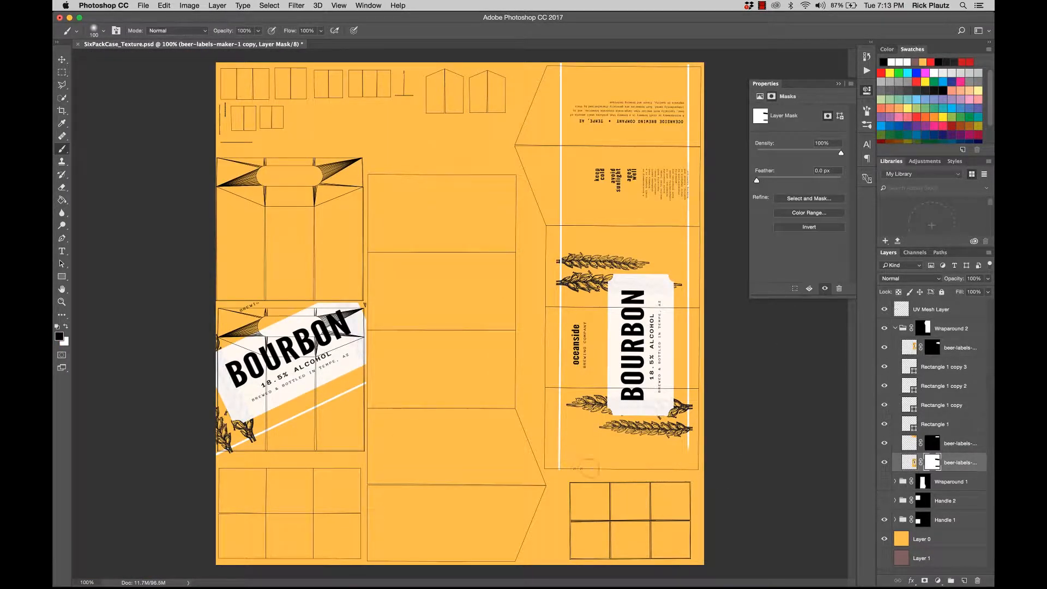
pyautogui.press('super+z')
pyautogui.rightClick(631, 461)
pyautogui.moveTo(709, 483); pyautogui.dragTo(712, 482)
pyautogui.click(729, 447)
pyautogui.rightClick(598, 473)
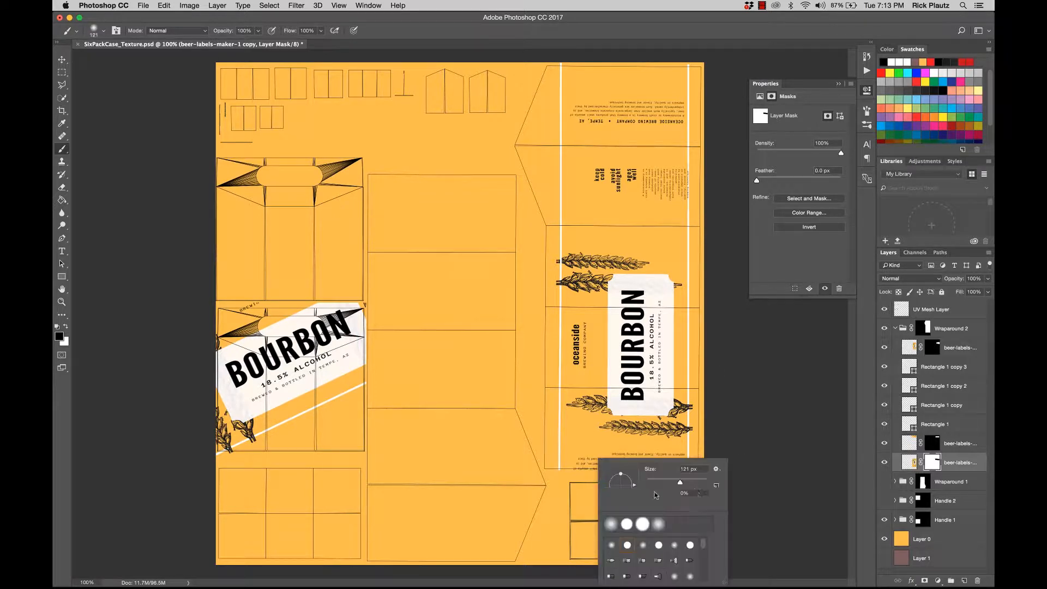
pyautogui.doubleClick(627, 544)
pyautogui.moveTo(582, 463); pyautogui.dragTo(671, 466)
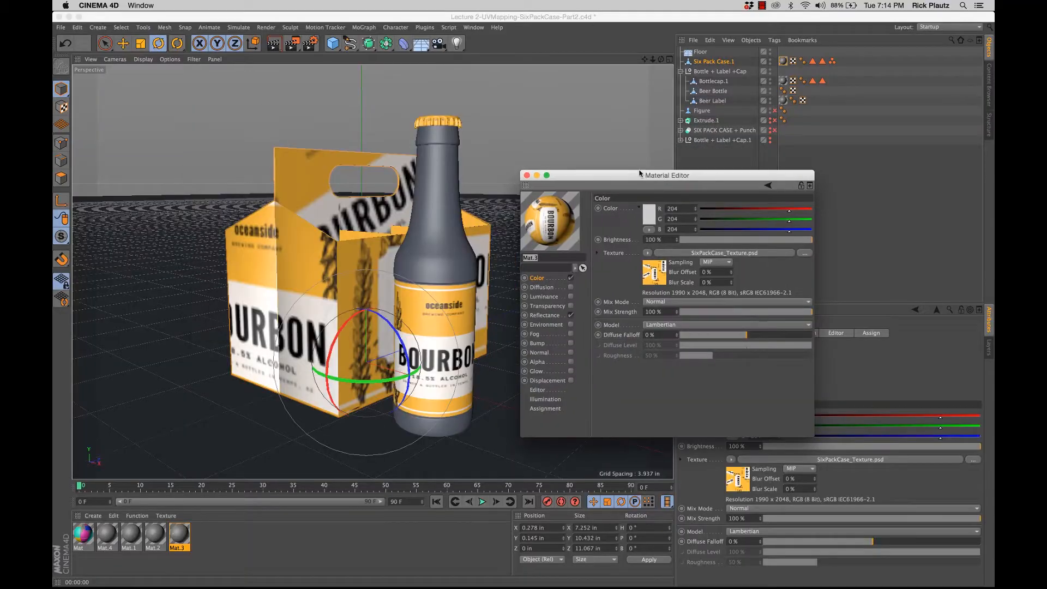
# Reload SixPackCase_Texture.psd in Mat.3's color shader in Cinema 4D, close the material editor, and render the view
pyautogui.moveTo(625, 171); pyautogui.dragTo(672, 159)
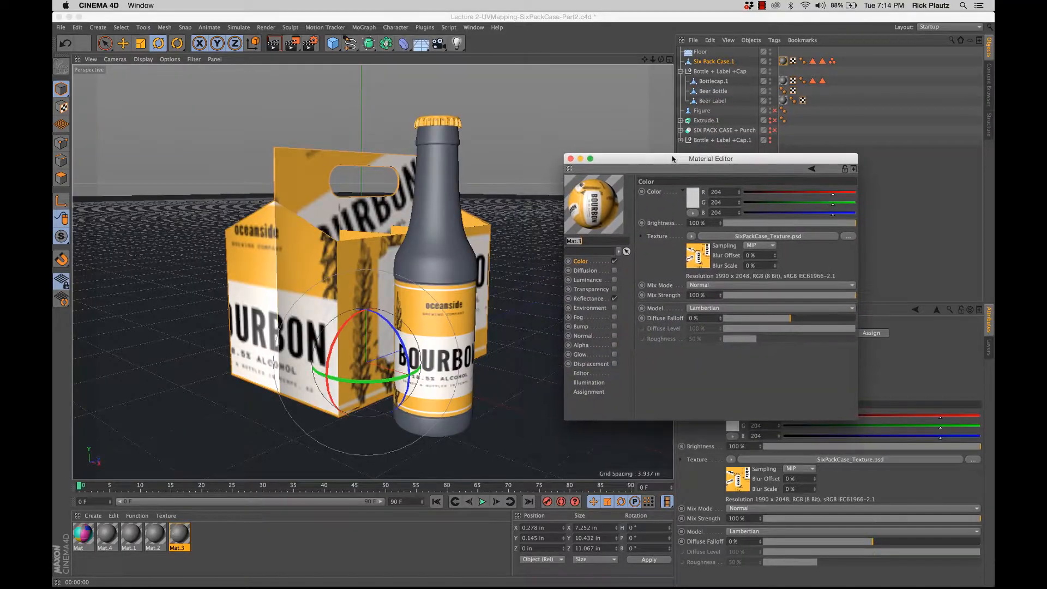
pyautogui.click(804, 239)
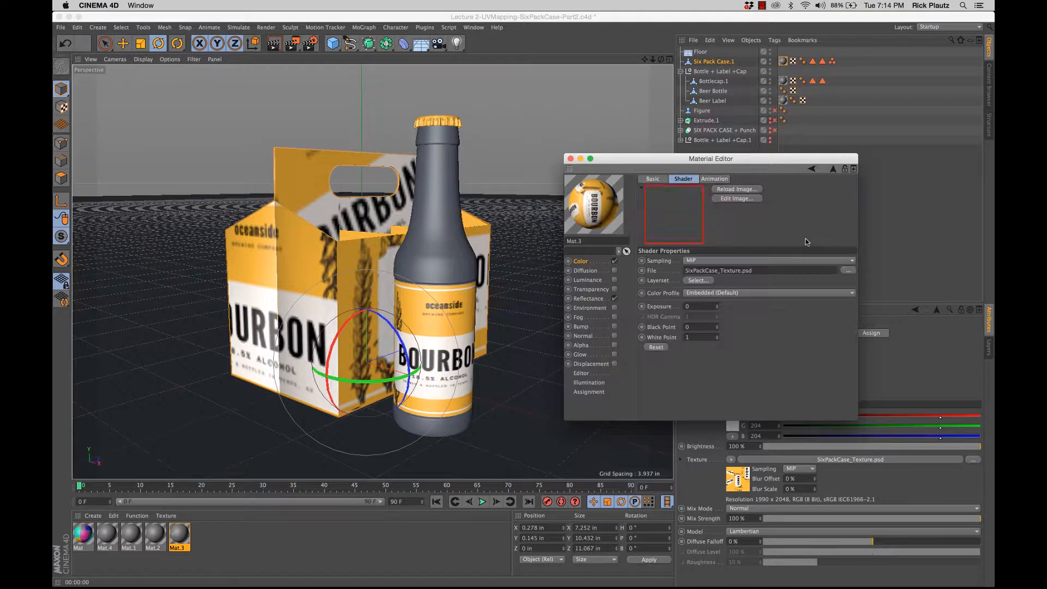
pyautogui.click(747, 189)
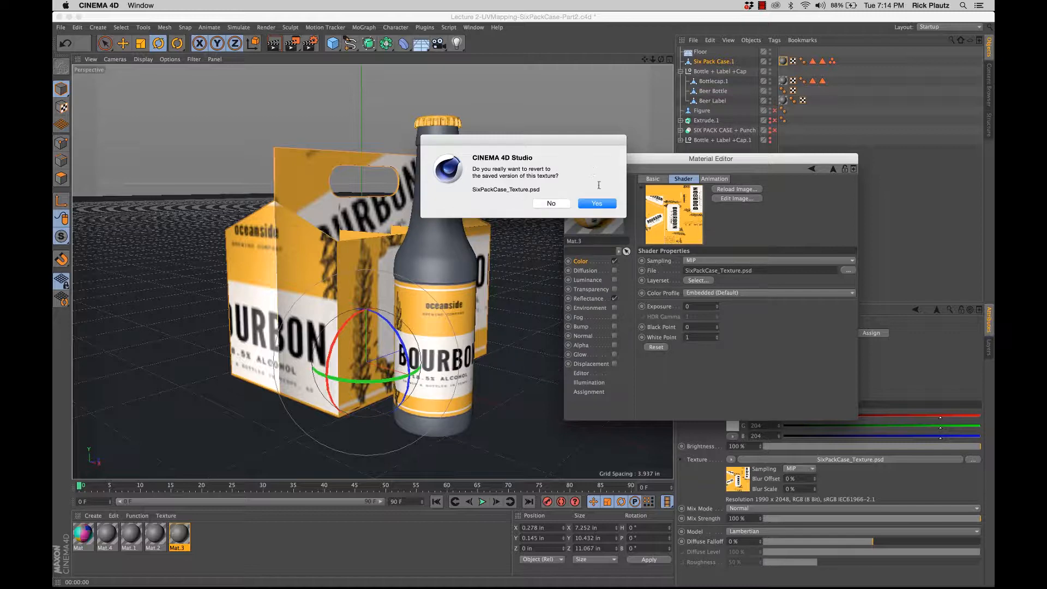
pyautogui.click(597, 203)
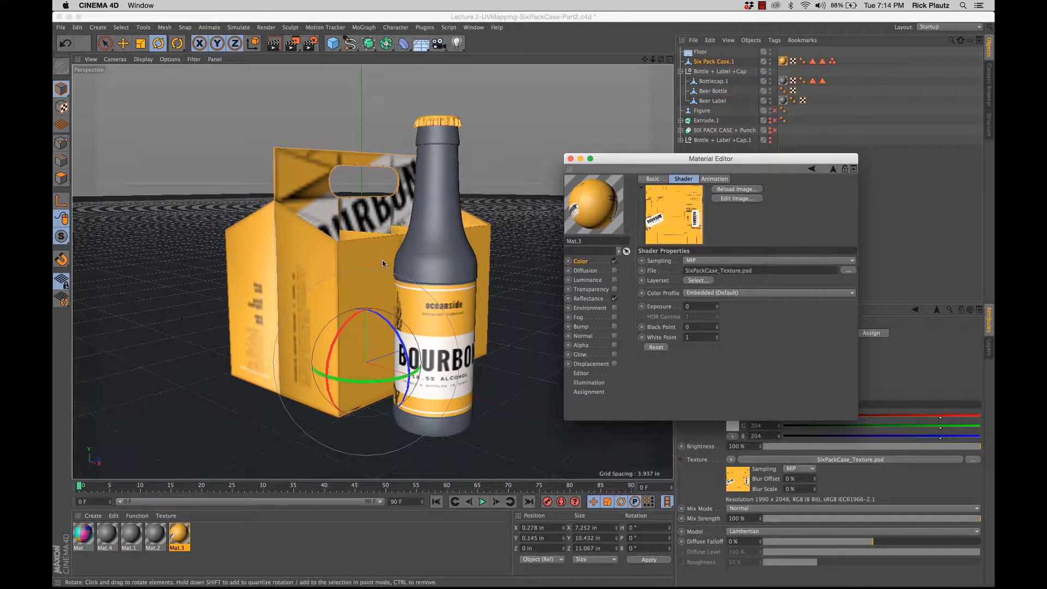
pyautogui.click(570, 158)
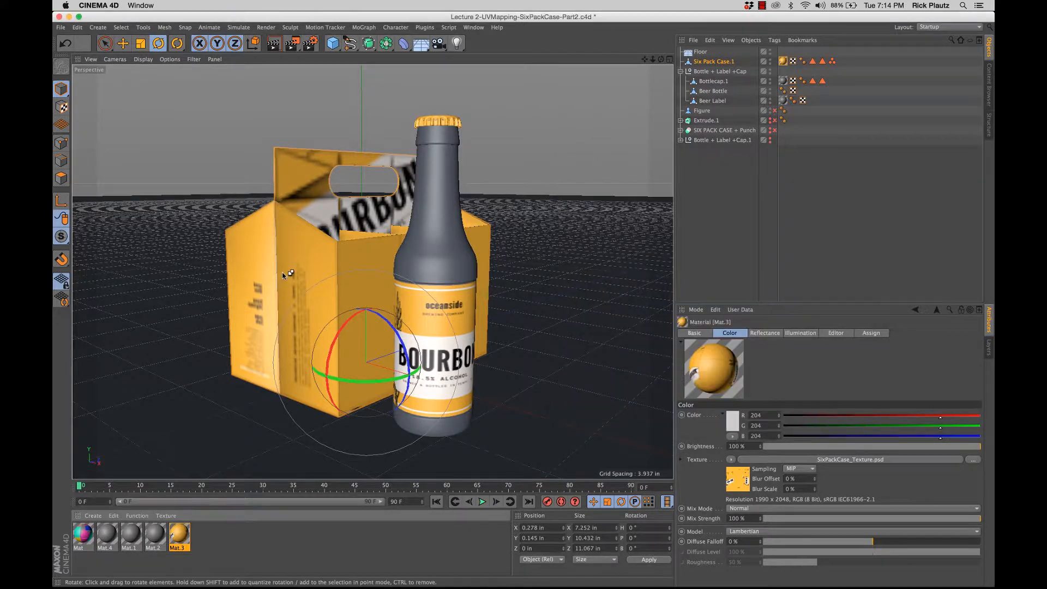
pyautogui.hotkey('ctrl', 'r')
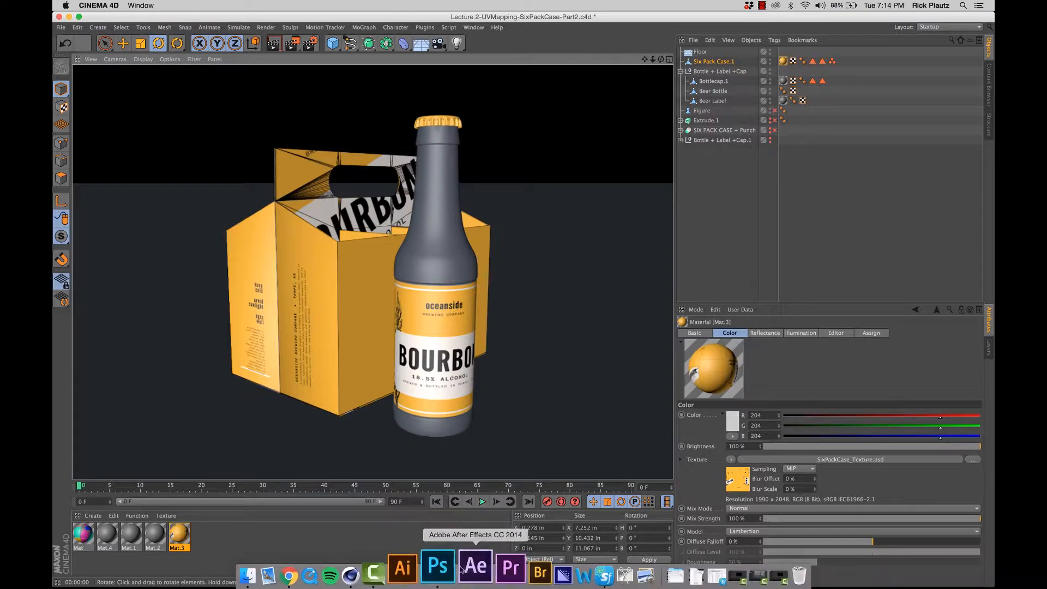
# Switch to Photoshop, hide the UV Mesh Layer, and save the texture file
pyautogui.click(435, 568)
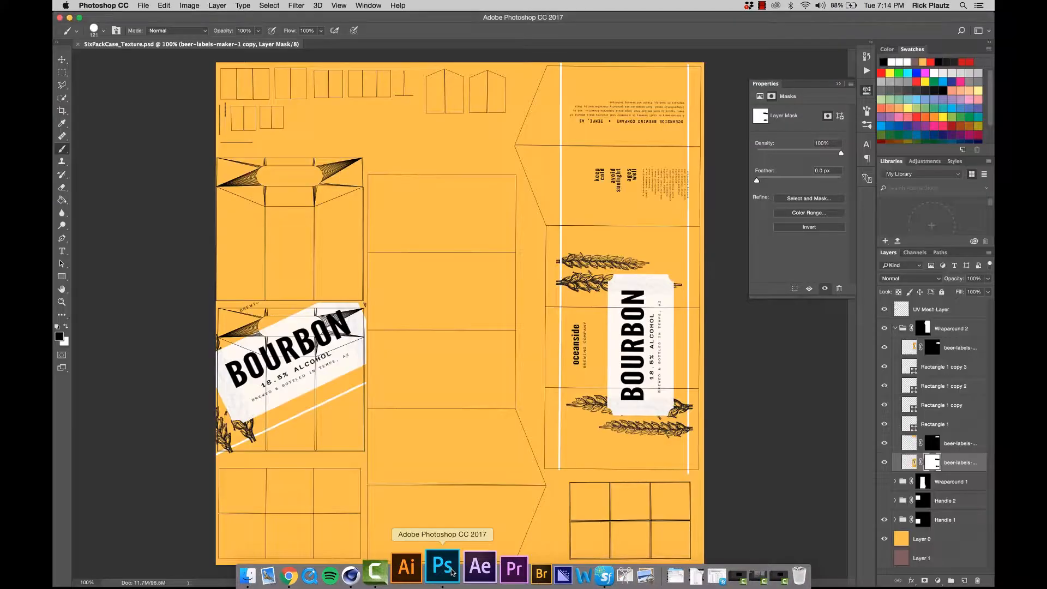
pyautogui.click(885, 310)
pyautogui.press('super+s')
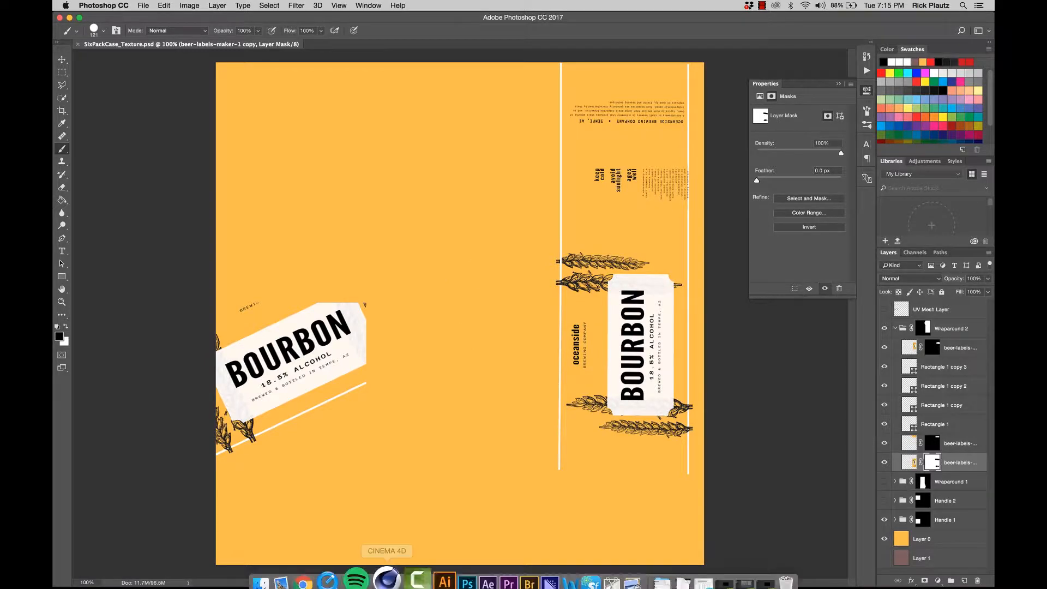
# Return to Cinema 4D, reload the saved SixPackCase_Texture.psd in Mat.3's color shader, and render the view
pyautogui.click(377, 567)
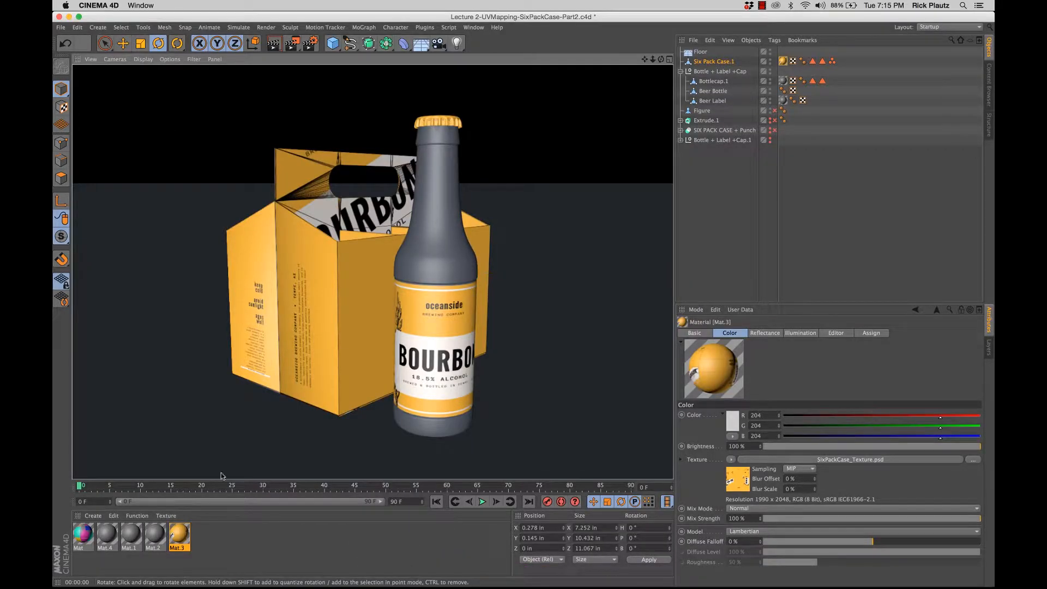
pyautogui.doubleClick(179, 534)
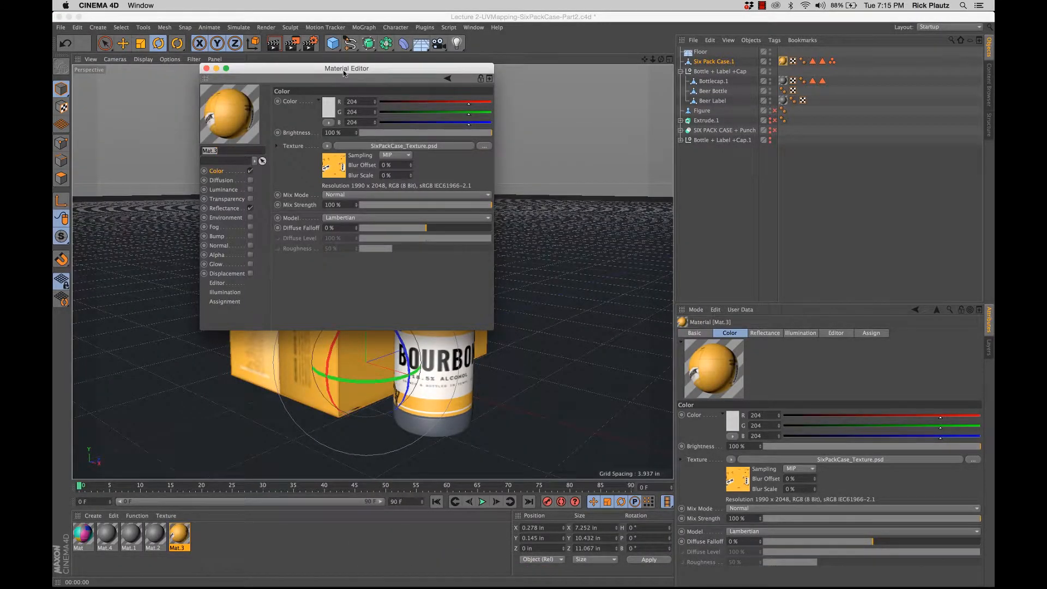
pyautogui.moveTo(342, 71); pyautogui.dragTo(736, 103)
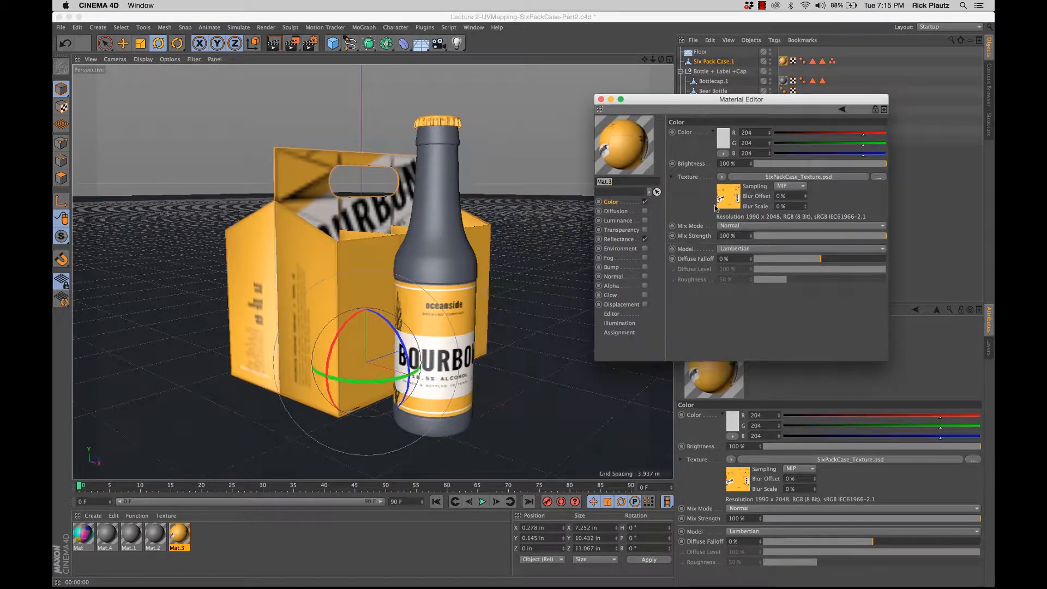
pyautogui.click(762, 177)
pyautogui.click(763, 130)
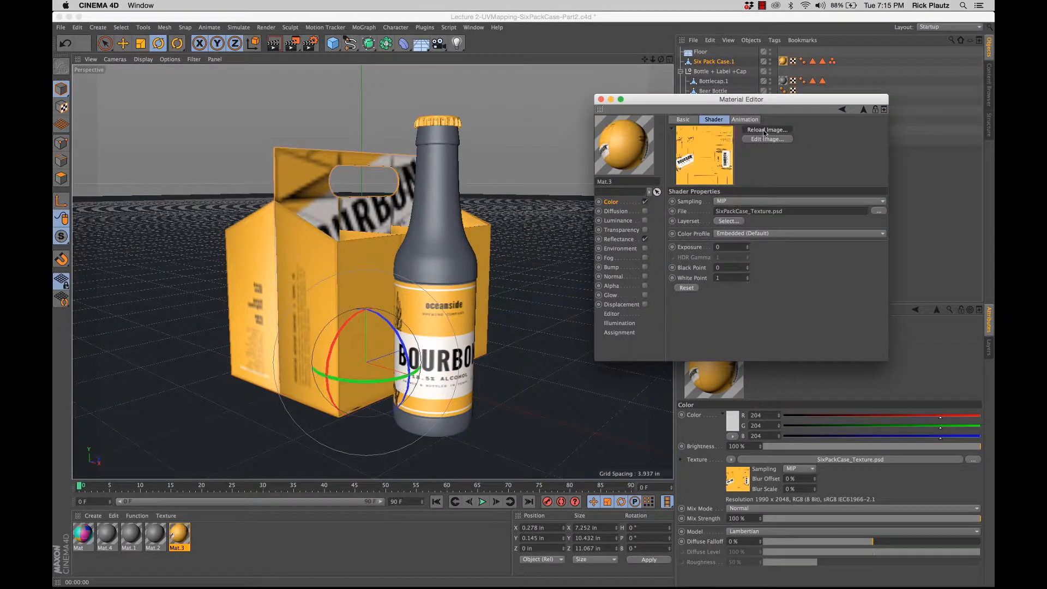
pyautogui.click(578, 203)
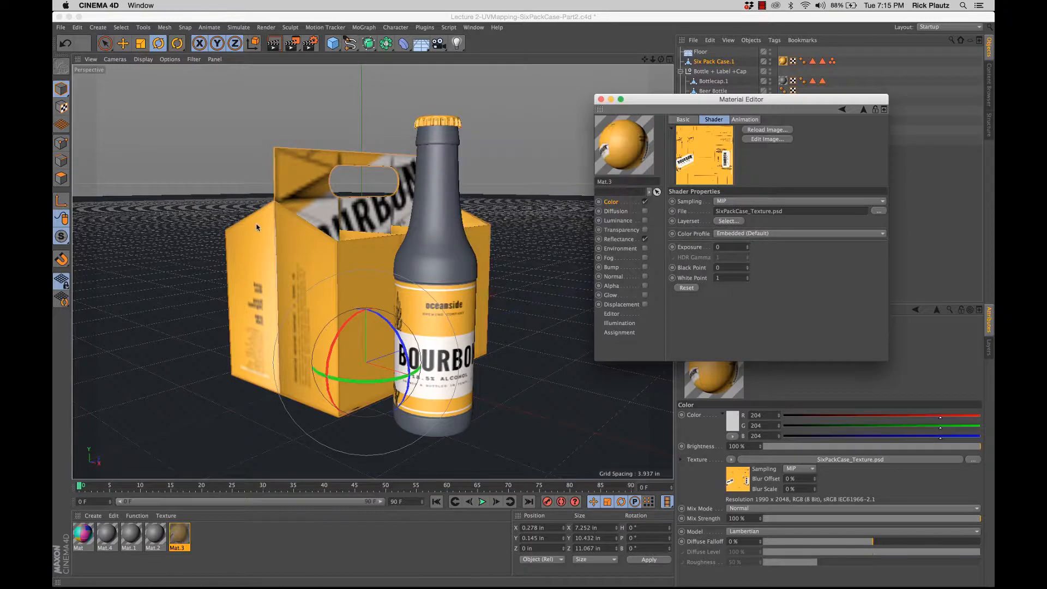
pyautogui.click(274, 44)
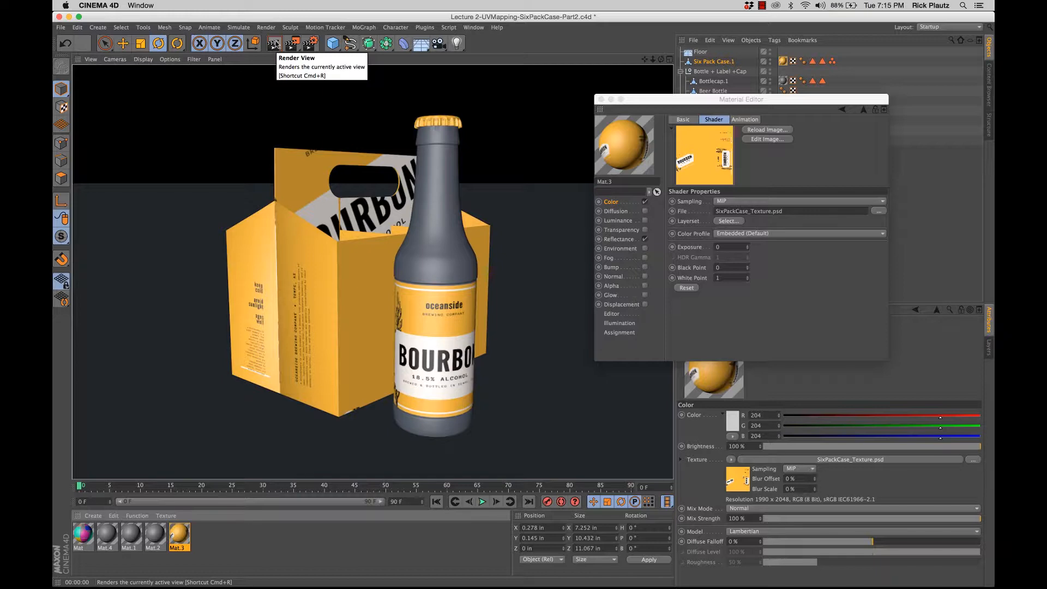
# Render a close view of the case's end panels to examine the placement of the "keep cold" and brewery texts
pyautogui.keyDown('alt'); pyautogui.moveTo(382, 267); pyautogui.dragTo(299, 281); pyautogui.keyUp('alt')
pyautogui.scroll(8, 382, 268)
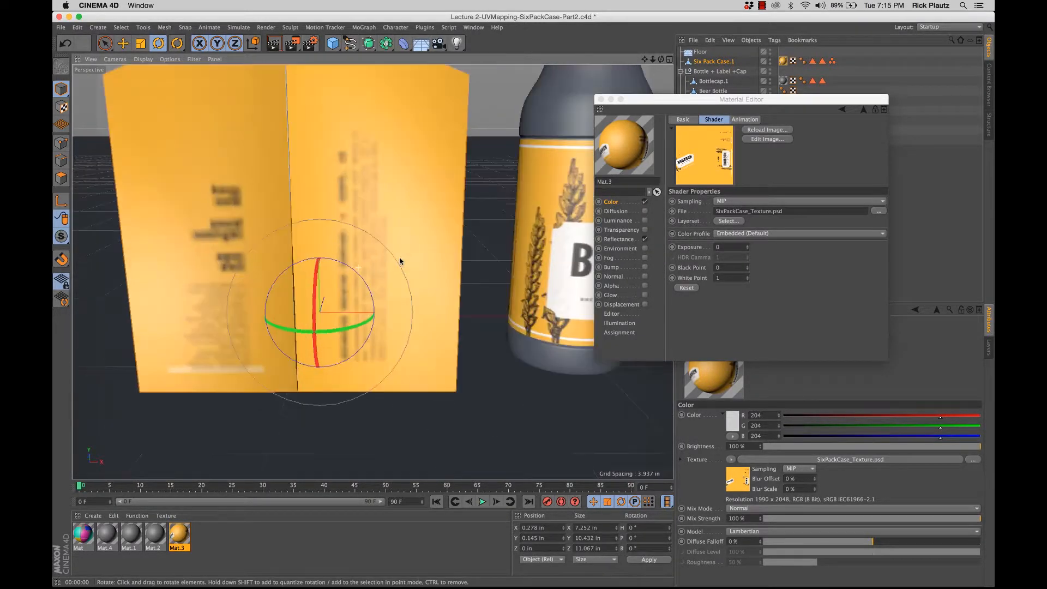
pyautogui.scroll(-2, 386, 266)
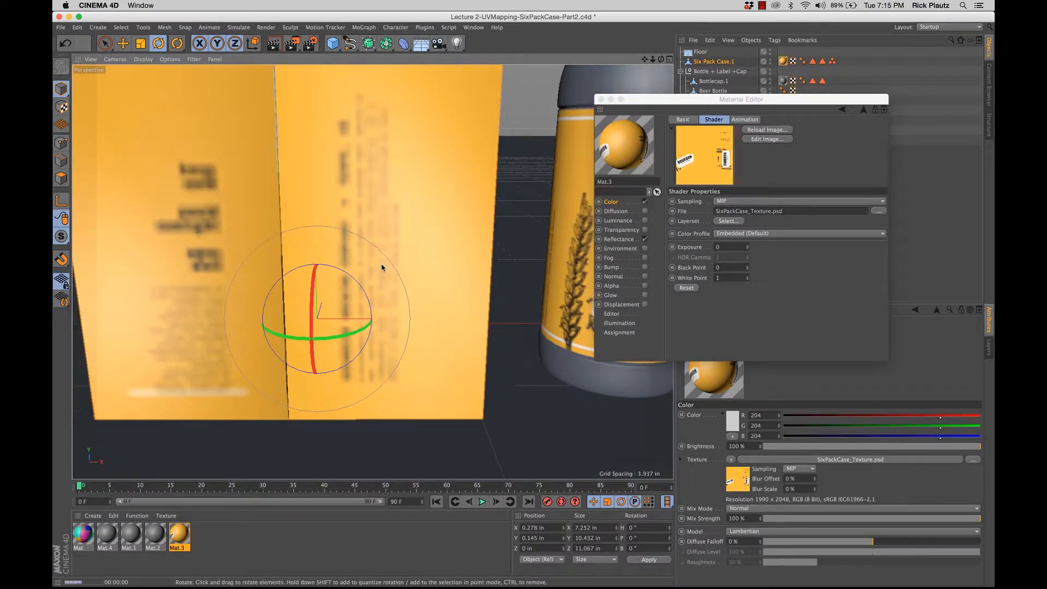
pyautogui.press('super+r')
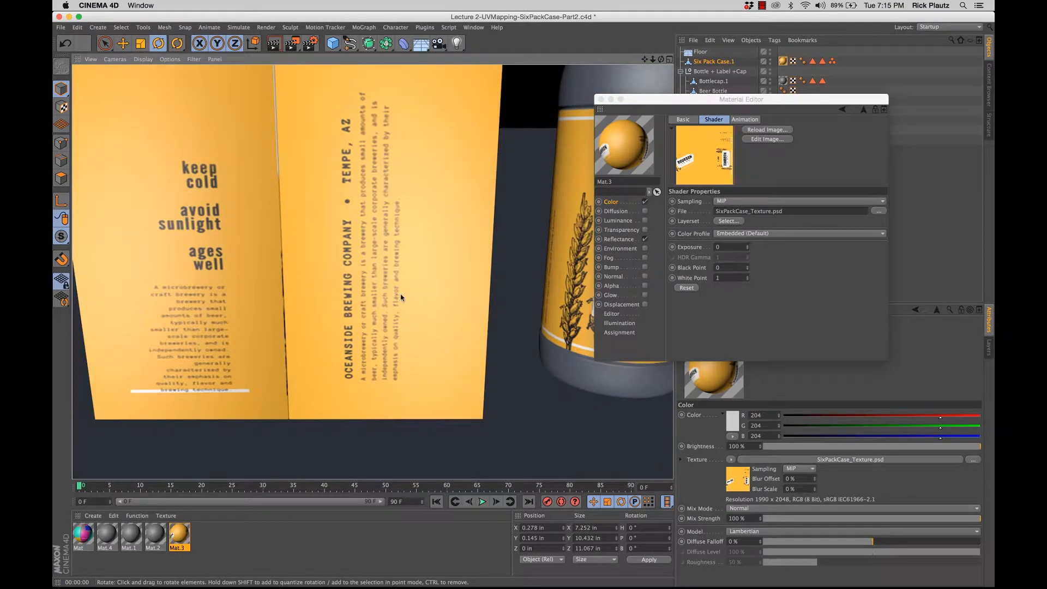
# Render the case from its BOURBON side to examine the label and how the border stripes meet the end panel
pyautogui.scroll(-5, 360, 299)
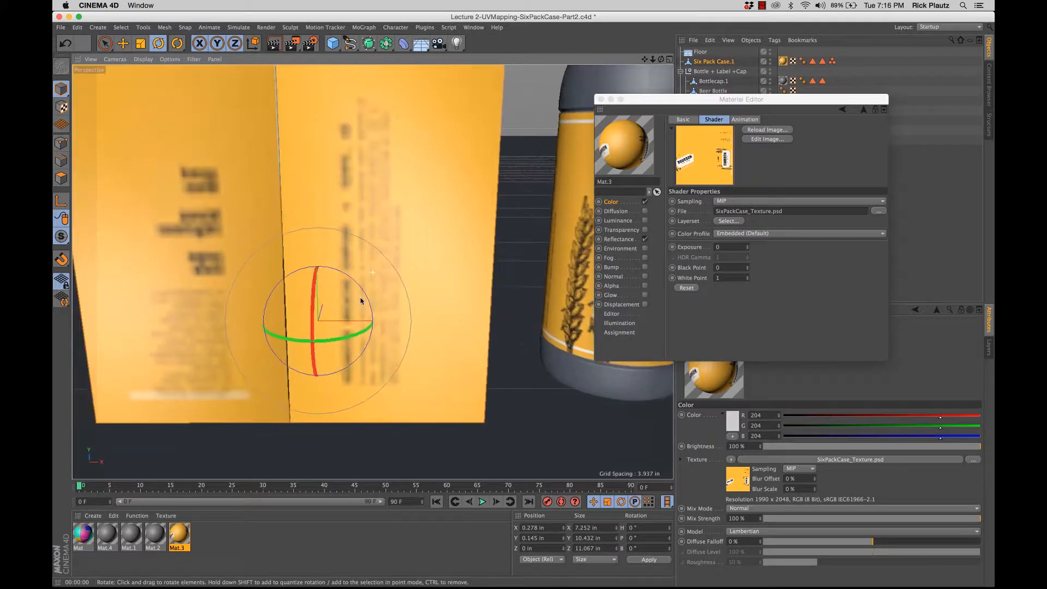
pyautogui.scroll(5, 352, 307)
pyautogui.keyDown('alt'); pyautogui.moveTo(355, 306); pyautogui.dragTo(485, 283); pyautogui.keyUp('alt')
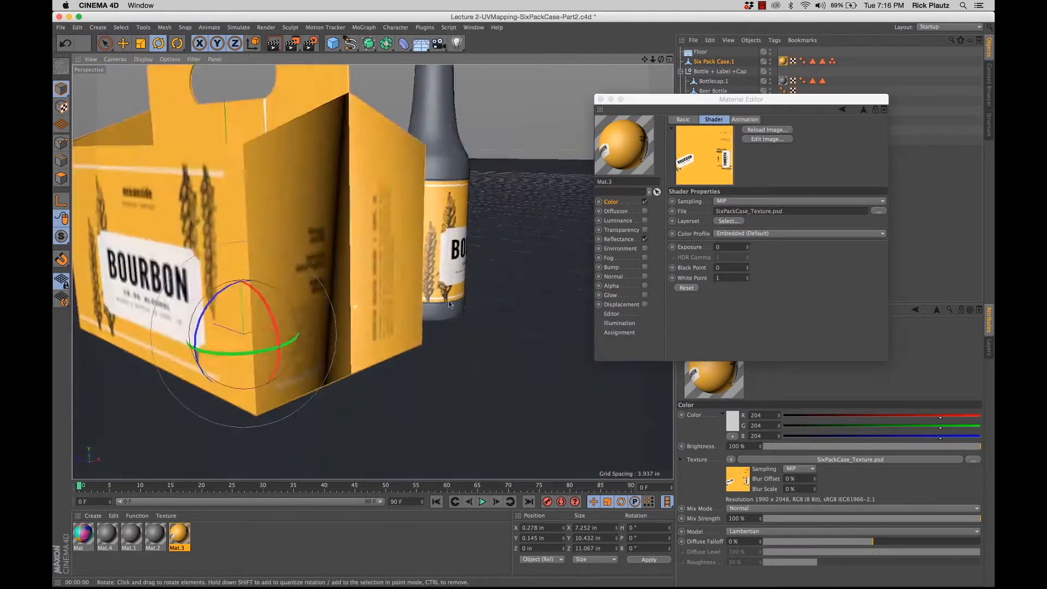
pyautogui.scroll(-5, 485, 278)
pyautogui.press('super+r')
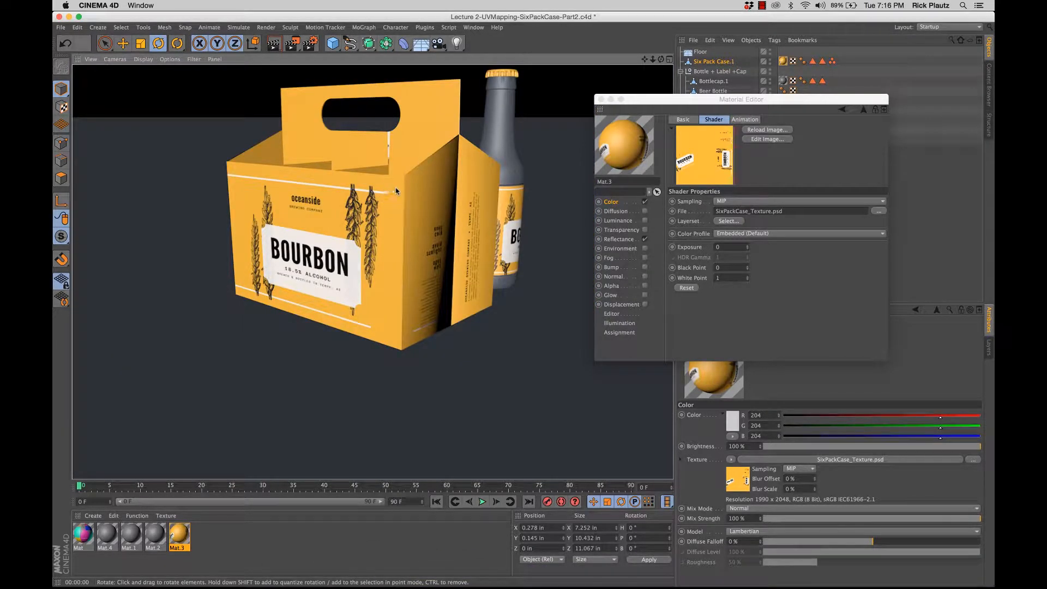
# Switch to Photoshop and rasterize the four Rectangle 1 stripe layers in the Wraparound 2 group
pyautogui.moveTo(411, 323)
pyautogui.keyDown('alt'); pyautogui.mouseDown()
pyautogui.moveTo(391, 322)
pyautogui.moveTo(418, 324)
pyautogui.mouseUp(); pyautogui.keyUp('alt')
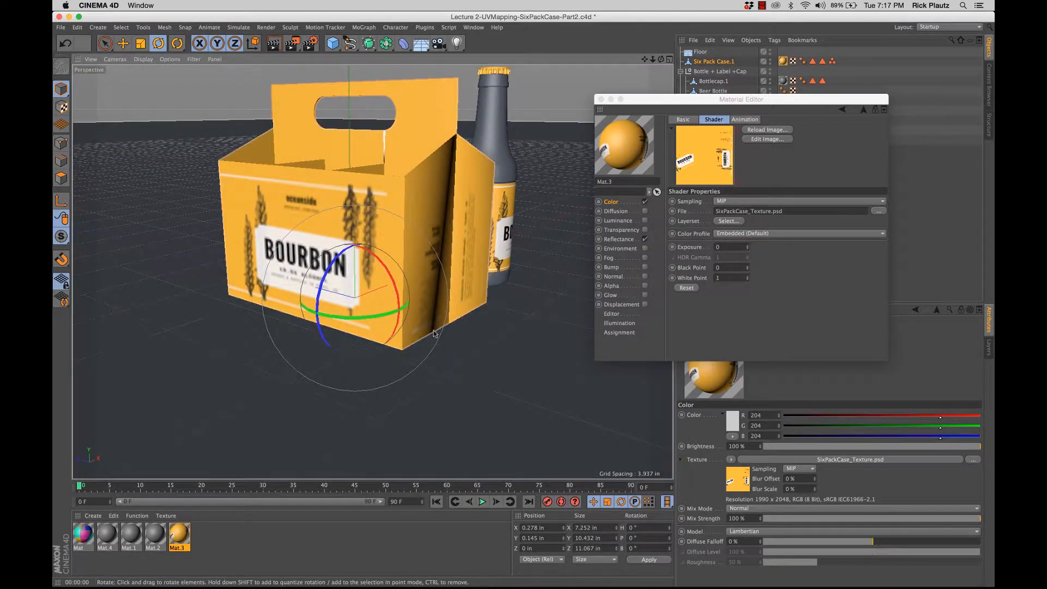
pyautogui.moveTo(382, 570)
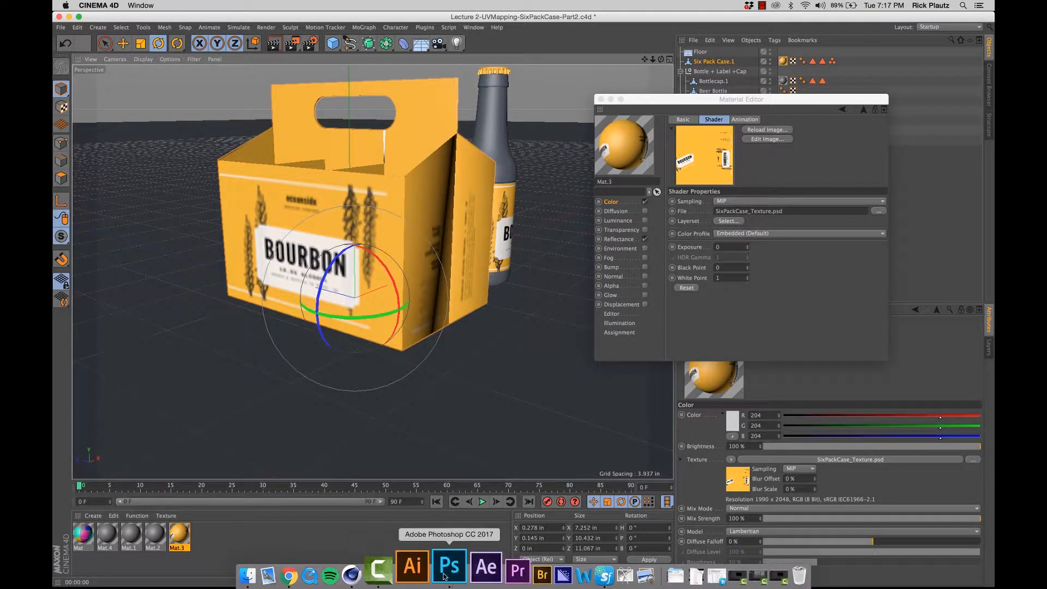
pyautogui.click(428, 570)
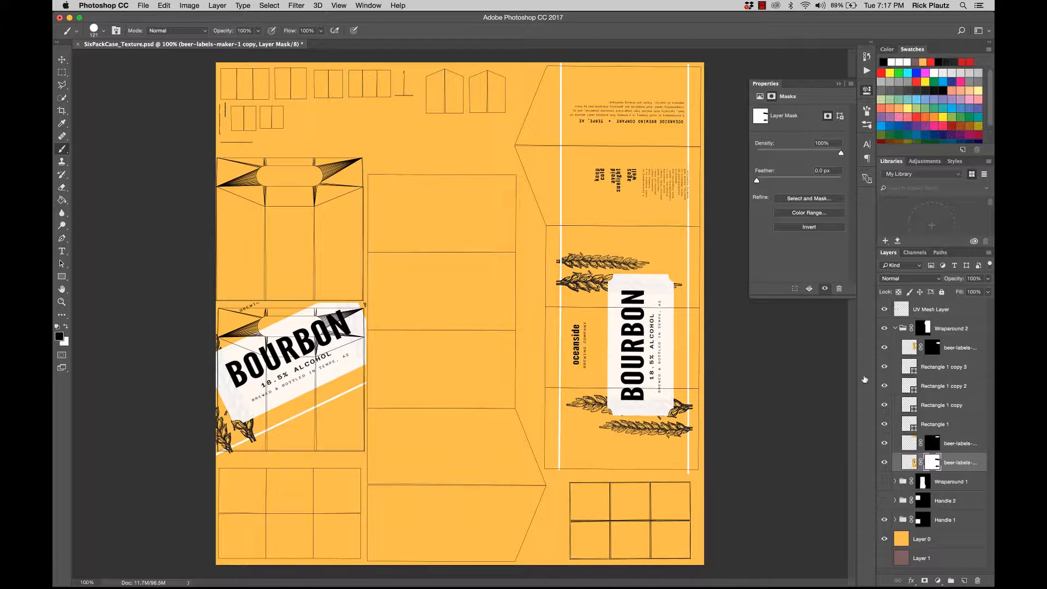
pyautogui.click(958, 367)
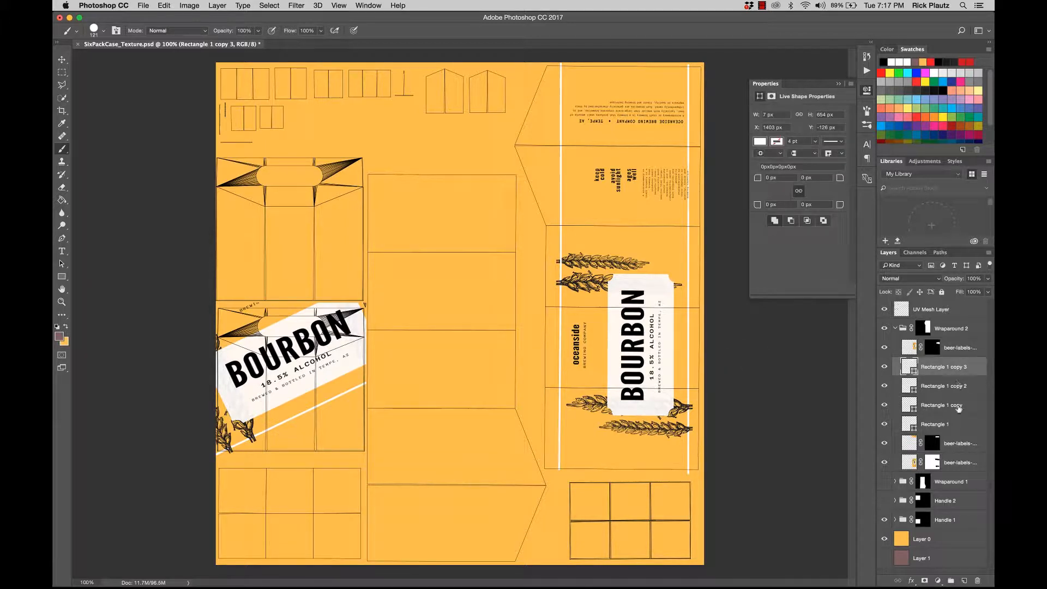
pyautogui.keyDown('shift'); pyautogui.click(957, 431); pyautogui.keyUp('shift')
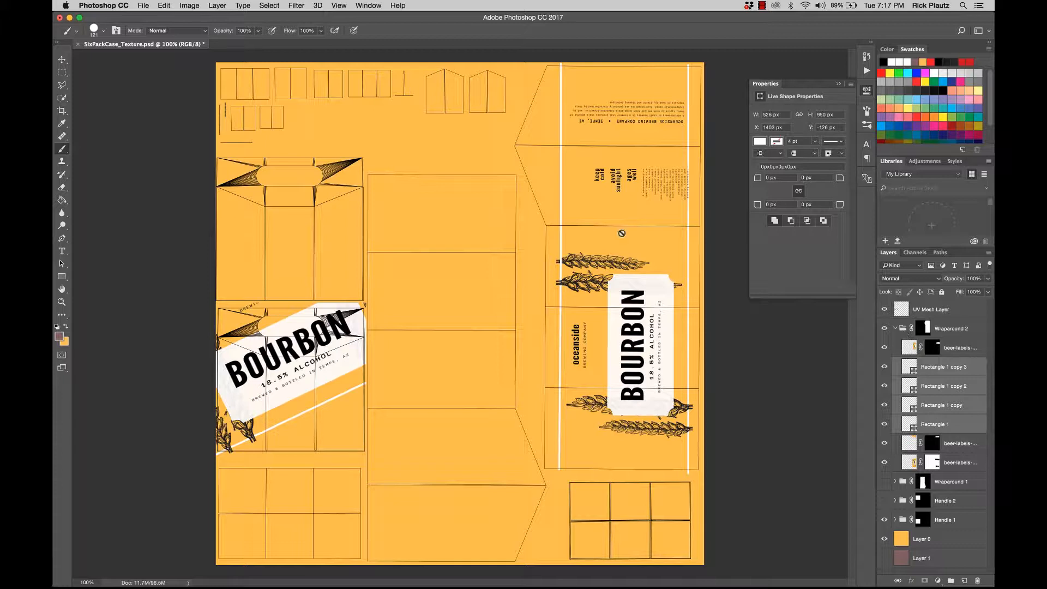
pyautogui.click(216, 6)
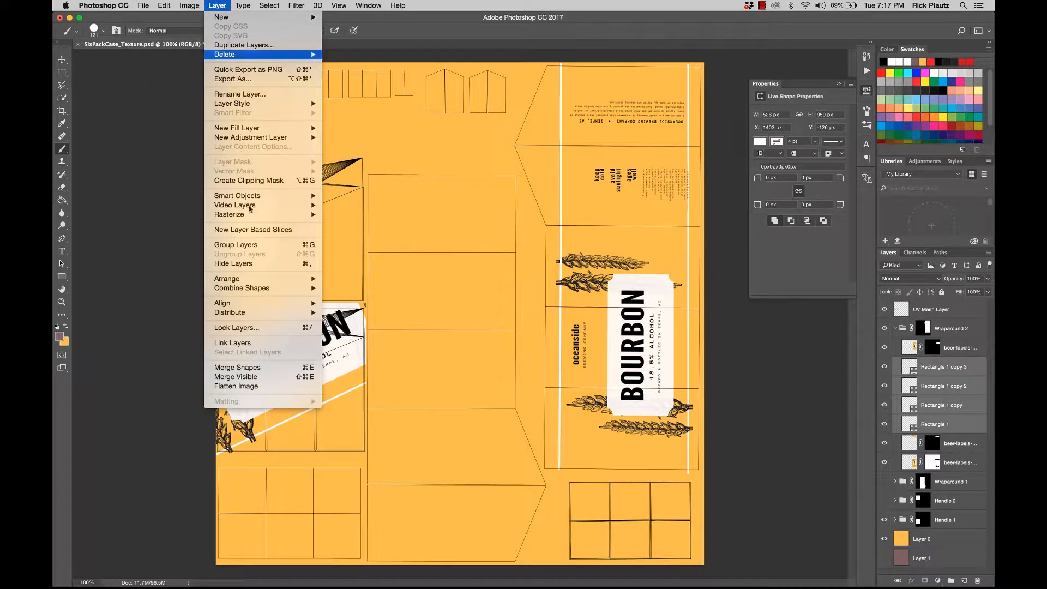
pyautogui.moveTo(295, 214)
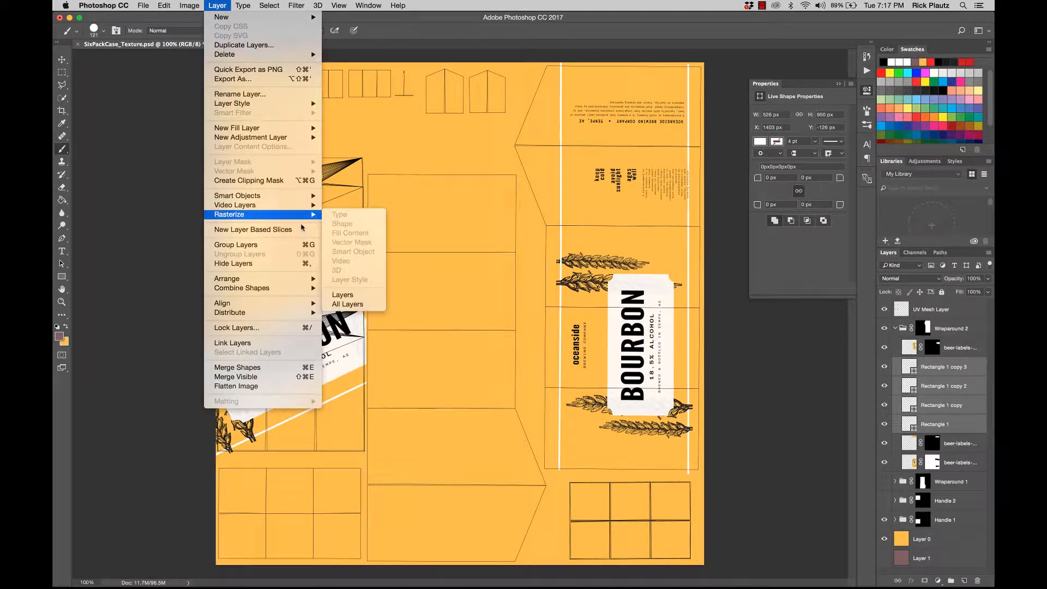
pyautogui.click(343, 295)
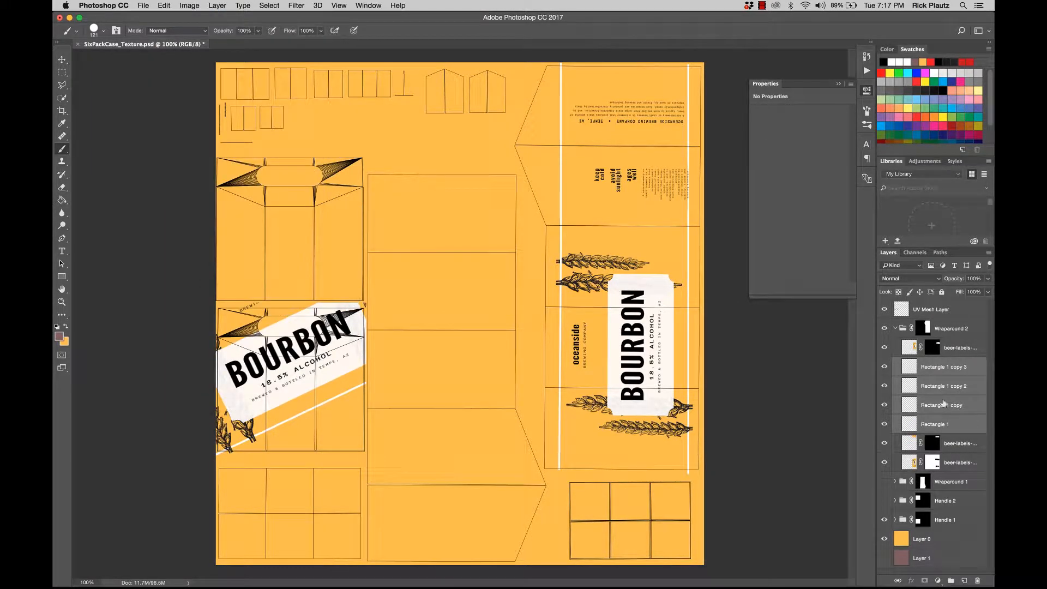
# Select the uppermost beer-labels layer in Wraparound 2, hide the UV Mesh Layer, and save the texture file
pyautogui.click(970, 349)
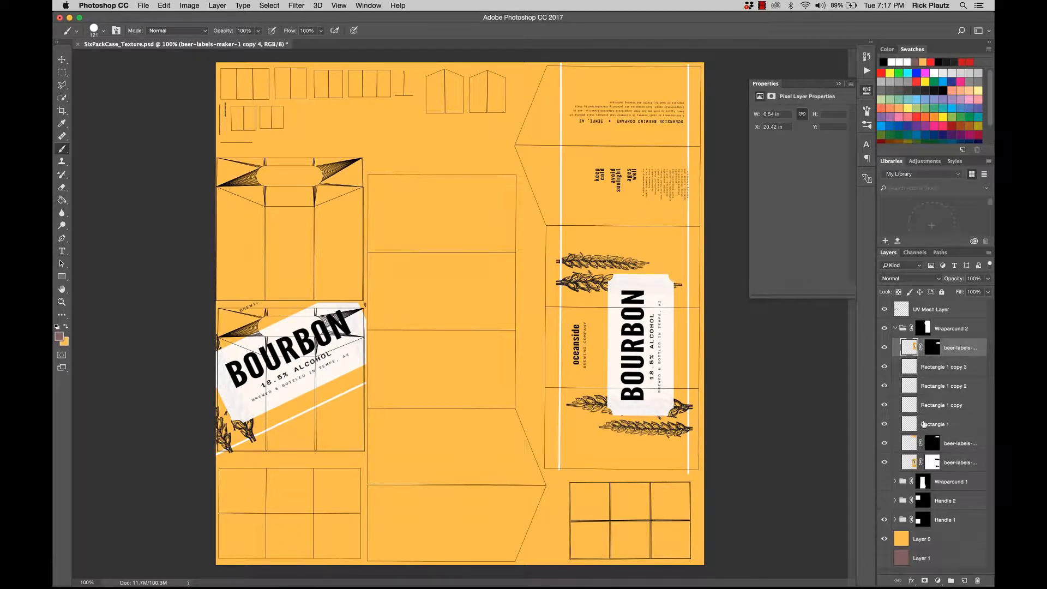
pyautogui.hotkey('ctrl', 's')
pyautogui.moveTo(473, 580)
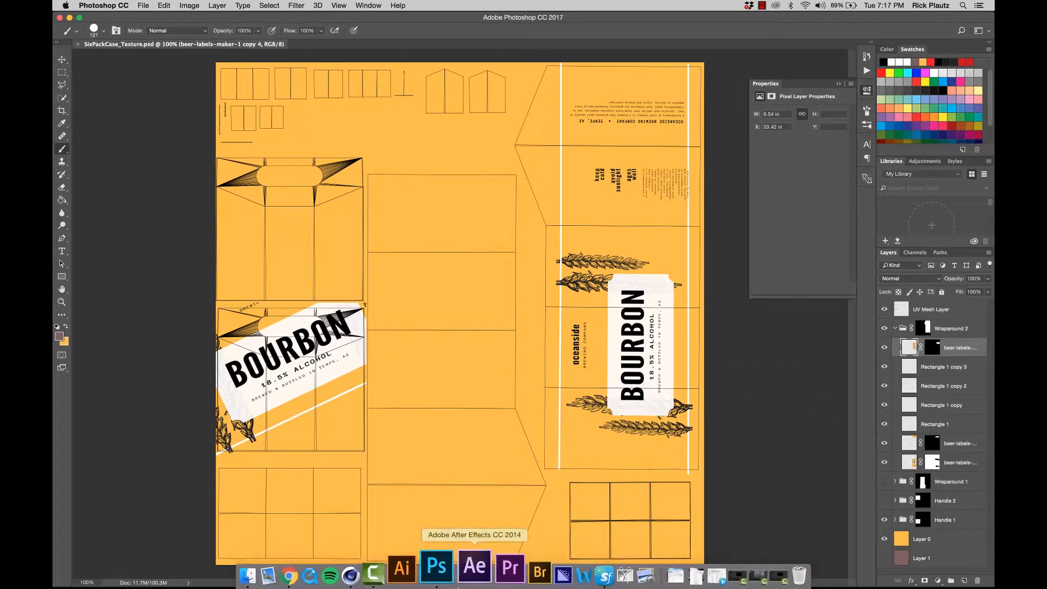
pyautogui.click(884, 310)
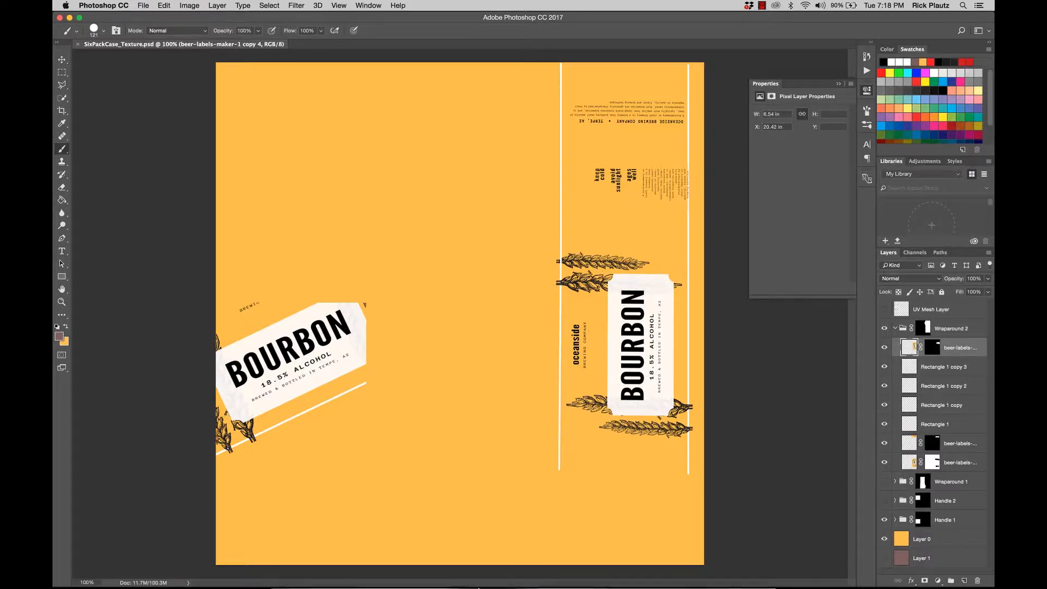
# Return to Cinema 4D, reload SixPackCase_Texture.psd in Mat.3's color shader, and render the case's BOURBON side and end panel
pyautogui.click(385, 570)
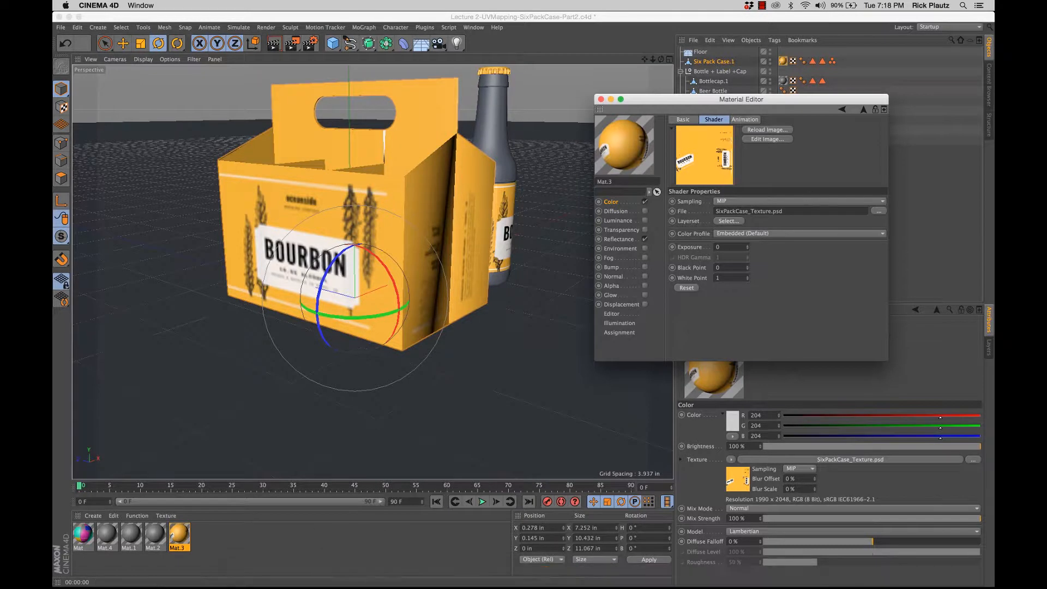
pyautogui.click(774, 130)
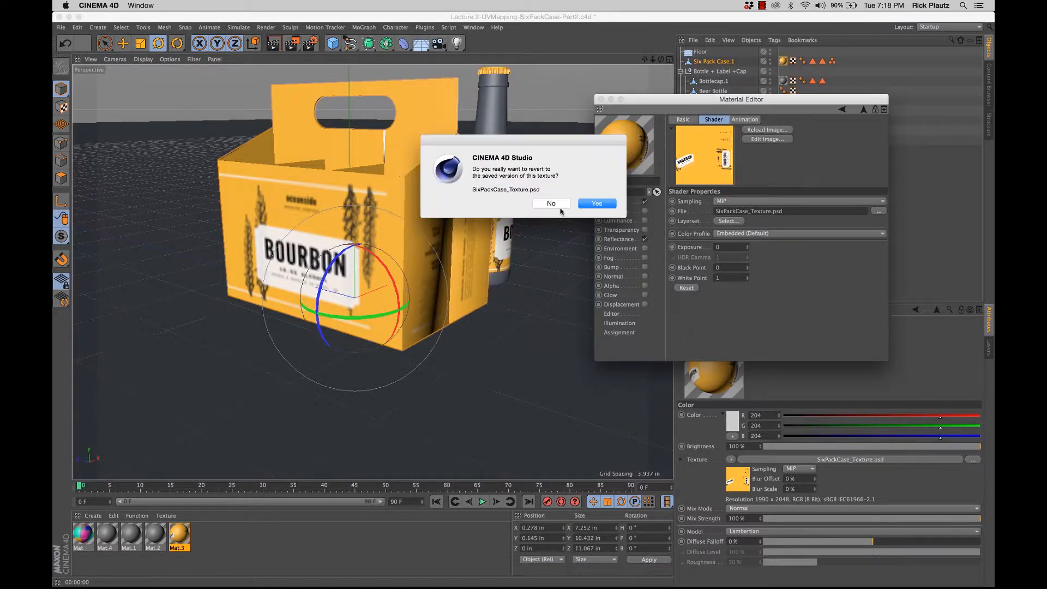
pyautogui.click(589, 203)
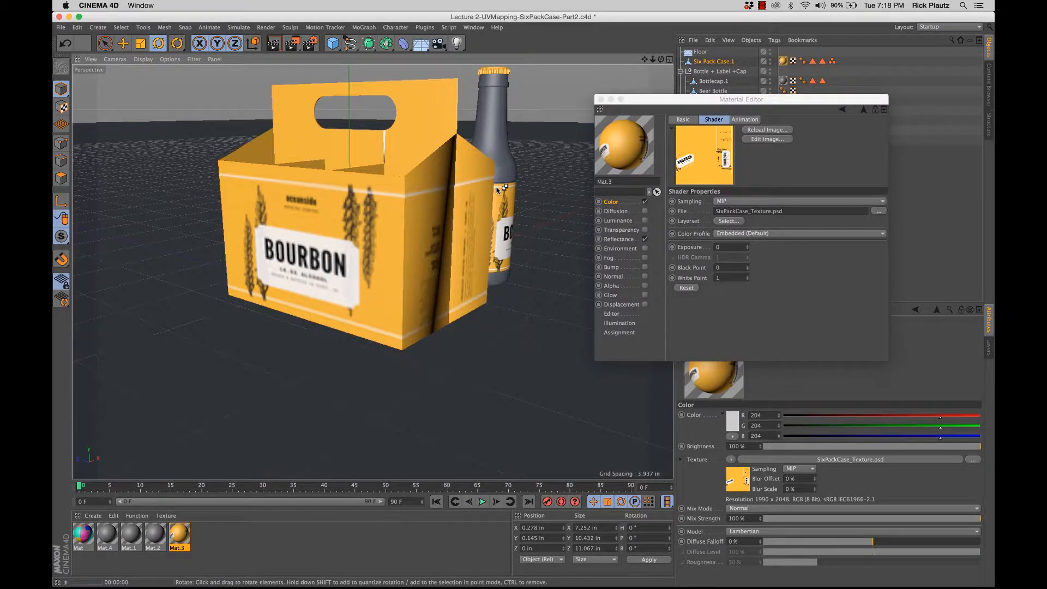
pyautogui.press('super+r')
pyautogui.keyDown('alt'); pyautogui.moveTo(514, 248); pyautogui.dragTo(472, 255); pyautogui.keyUp('alt')
pyautogui.press('super+r')
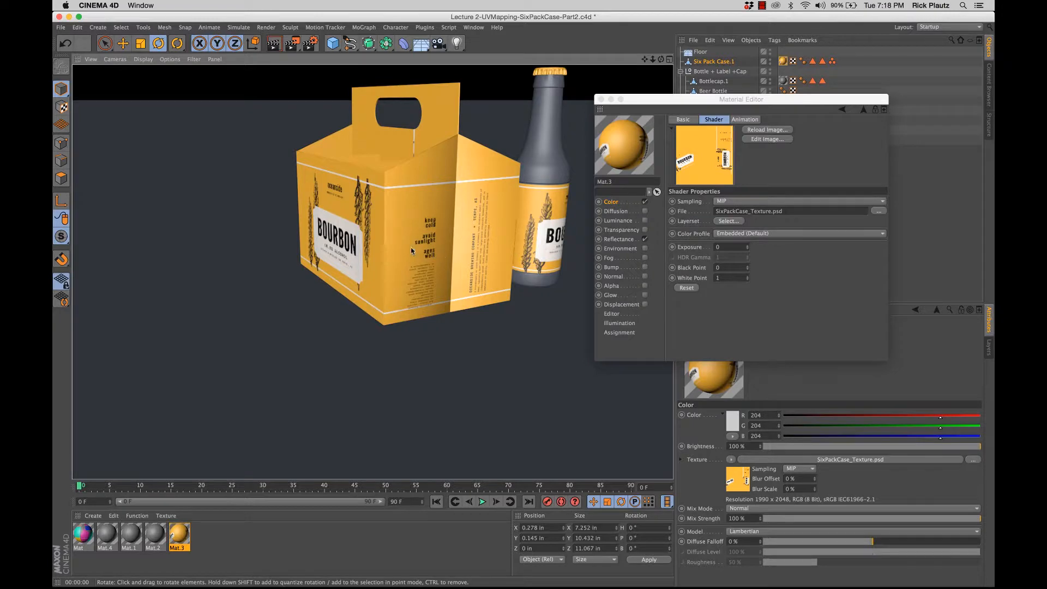
# Examine the case from both ends of its BOURBON side to check the label and border stripes
pyautogui.keyDown('alt'); pyautogui.moveTo(410, 248); pyautogui.dragTo(528, 259); pyautogui.keyUp('alt')
pyautogui.keyDown('alt'); pyautogui.moveTo(375, 262); pyautogui.dragTo(466, 261); pyautogui.keyUp('alt')
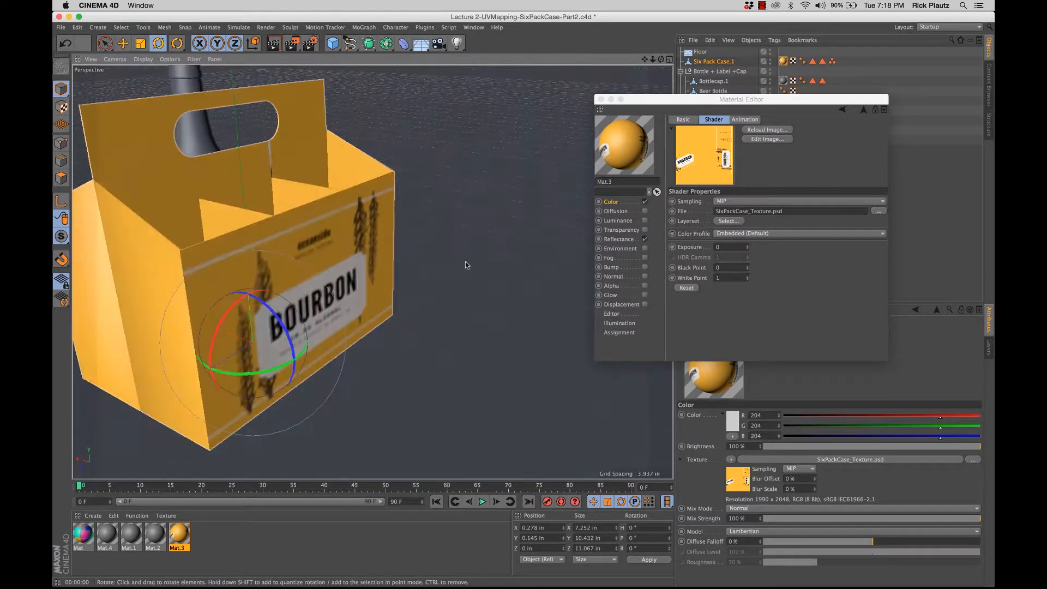
pyautogui.keyDown('alt'); pyautogui.moveTo(325, 266); pyautogui.dragTo(407, 226, button='middle'); pyautogui.keyUp('alt')
pyautogui.keyDown('alt'); pyautogui.moveTo(310, 269); pyautogui.dragTo(189, 281); pyautogui.keyUp('alt')
pyautogui.keyDown('alt'); pyautogui.moveTo(450, 261); pyautogui.dragTo(224, 256); pyautogui.keyUp('alt')
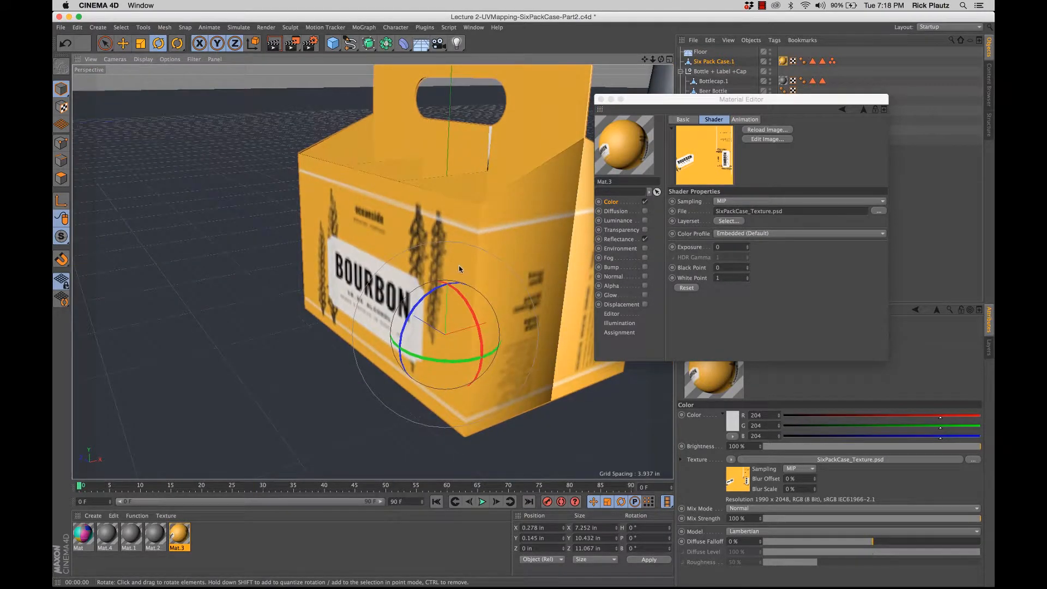
pyautogui.scroll(-4, 459, 269)
# Switch to Photoshop, show the UV Mesh Layer, and duplicate all label and stripe layers in the Wraparound 2 group
pyautogui.moveTo(552, 582)
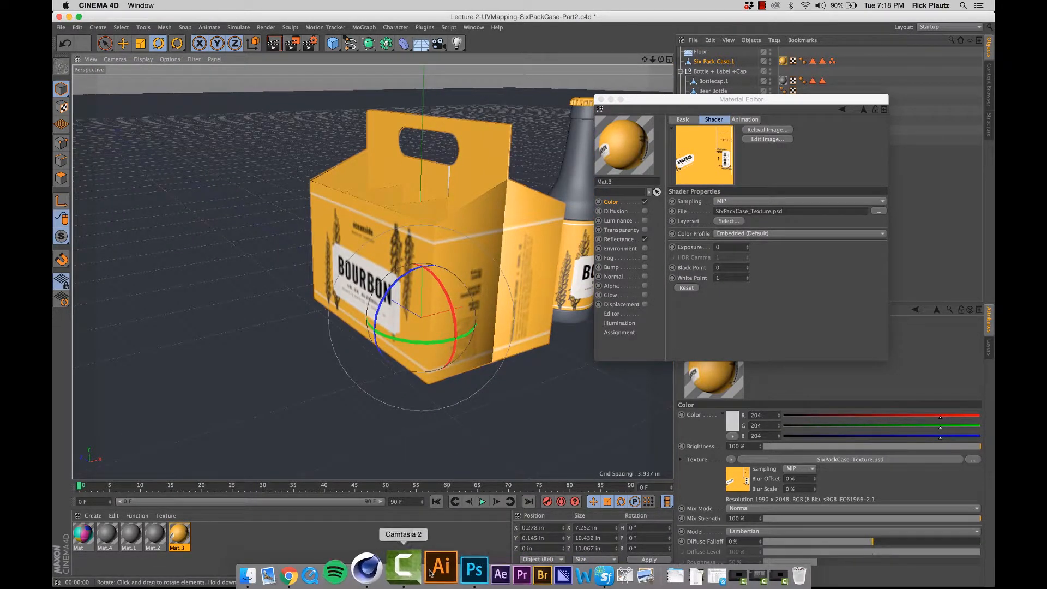
pyautogui.click(474, 570)
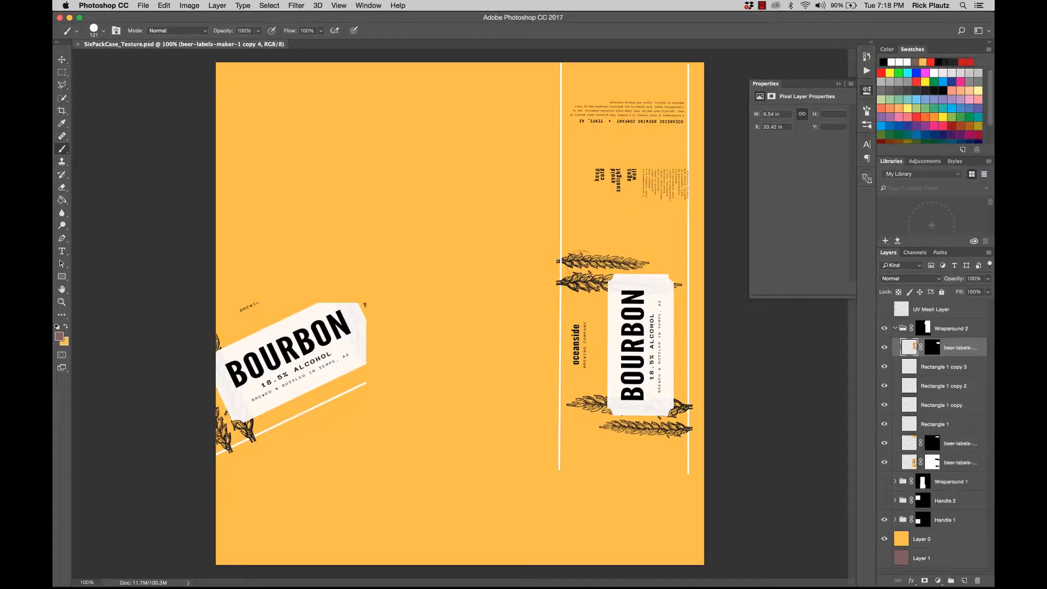
pyautogui.click(895, 327)
pyautogui.click(884, 310)
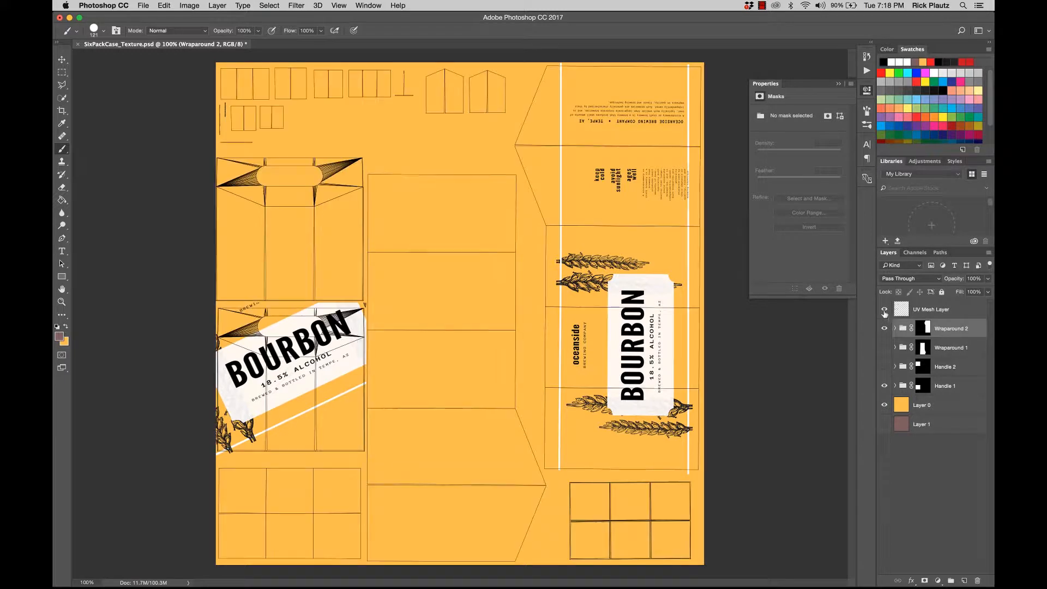
pyautogui.click(905, 347)
pyautogui.click(896, 329)
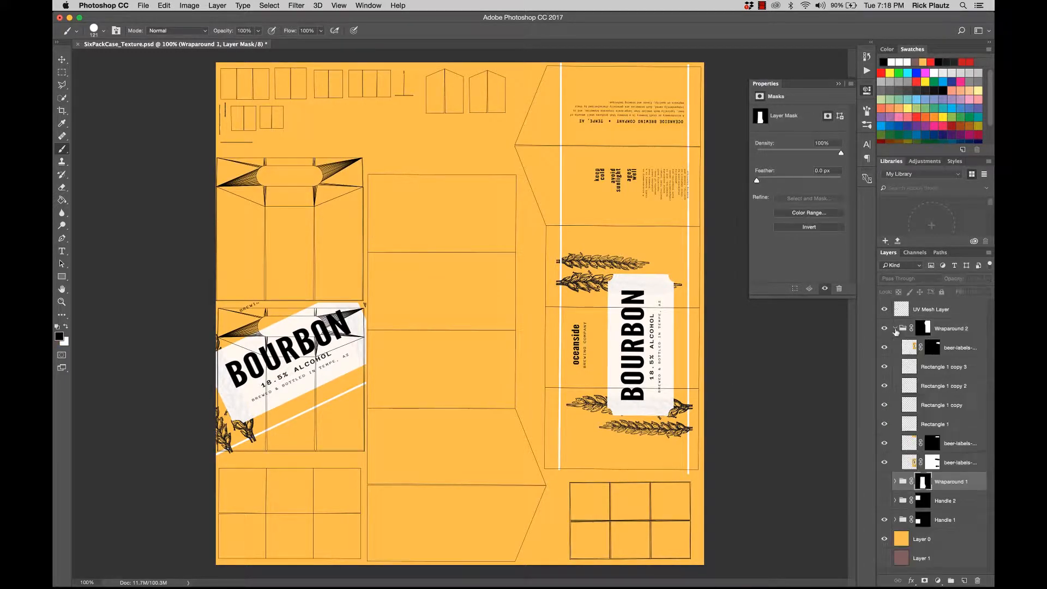
pyautogui.click(910, 348)
pyautogui.keyDown('shift'); pyautogui.click(910, 463); pyautogui.keyUp('shift')
pyautogui.moveTo(909, 463); pyautogui.dragTo(965, 583)
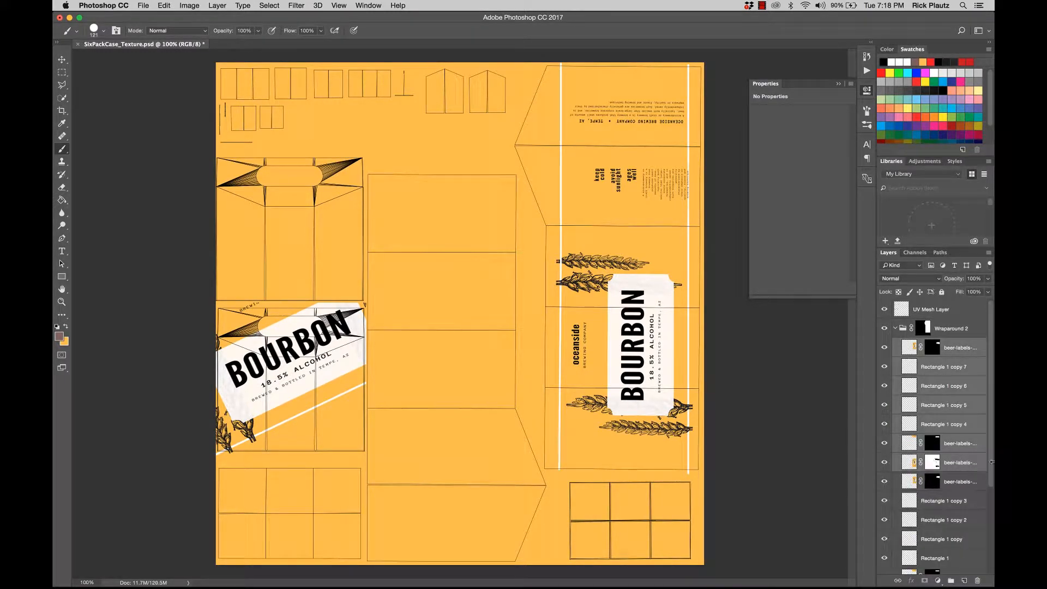
# Move the duplicated label and stripe layers into the Wraparound 1 group and collapse Wraparound 2
pyautogui.scroll(-5, 977, 436)
pyautogui.moveTo(916, 336); pyautogui.dragTo(921, 491)
pyautogui.click(895, 329)
# Make the Wraparound 1 group visible and hide its old beer-labels-maker-1 artwork layer
pyautogui.click(883, 330)
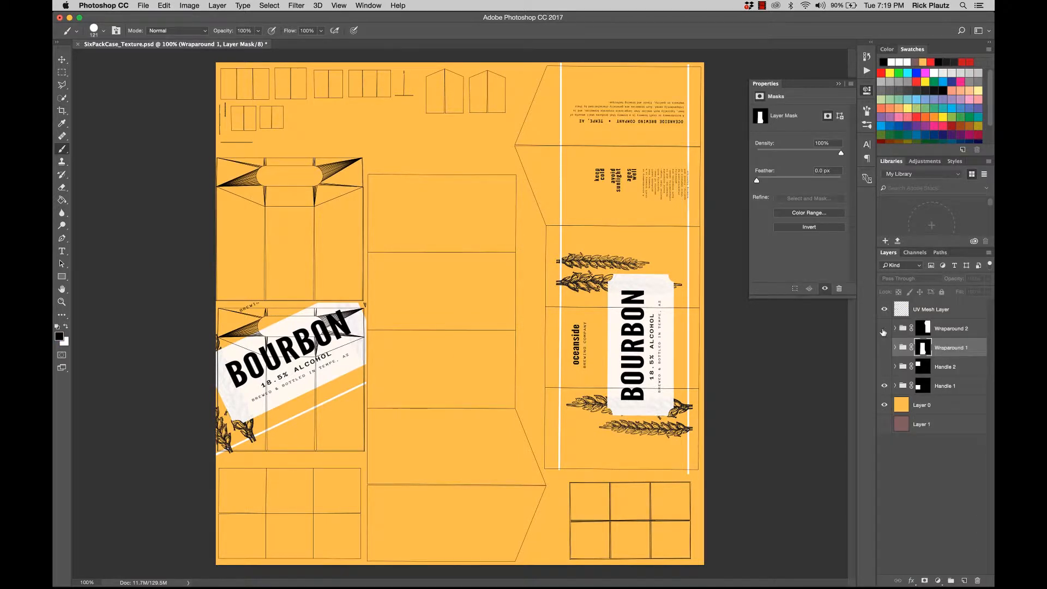
pyautogui.click(885, 347)
pyautogui.click(884, 329)
pyautogui.click(895, 348)
pyautogui.scroll(-1, 936, 489)
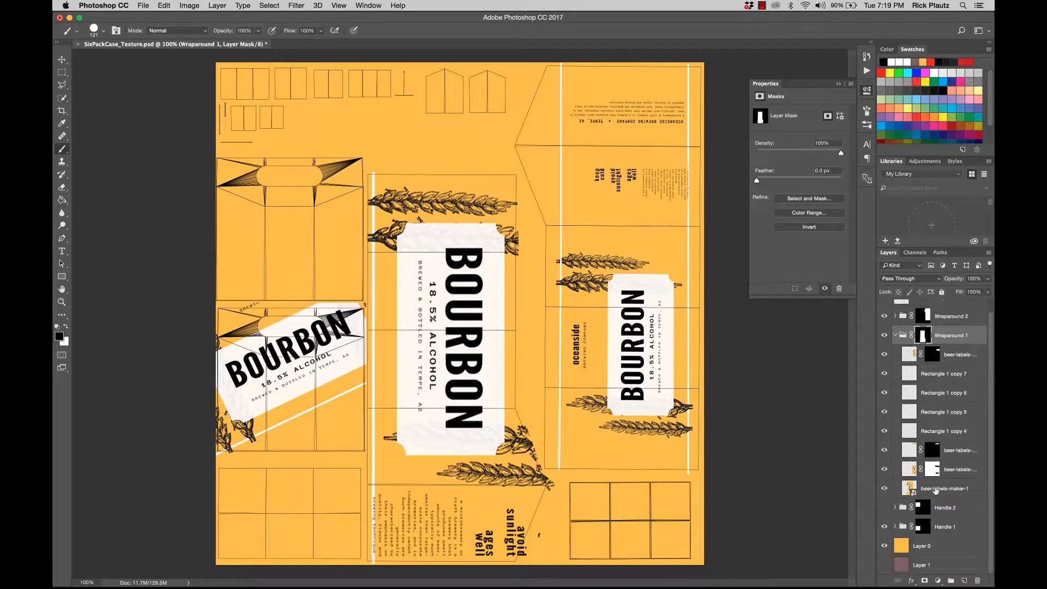
pyautogui.click(884, 490)
# Move the copied label and stripe layers onto the Wraparound 1 panels and rotate them 180° to fit the UV outlines
pyautogui.press('v')
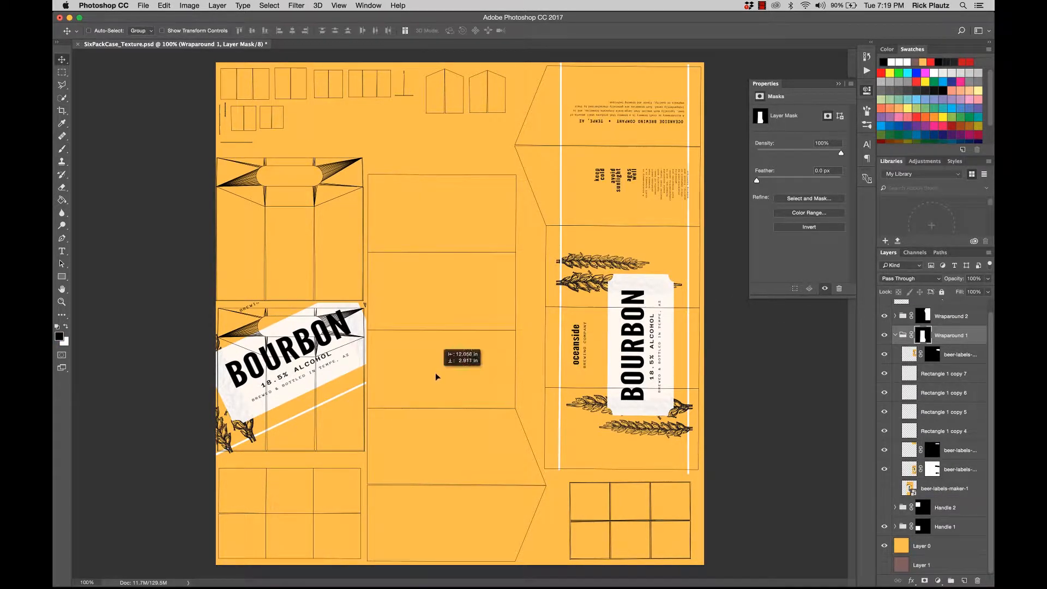
pyautogui.click(954, 355)
pyautogui.keyDown('shift'); pyautogui.click(955, 488); pyautogui.keyUp('shift')
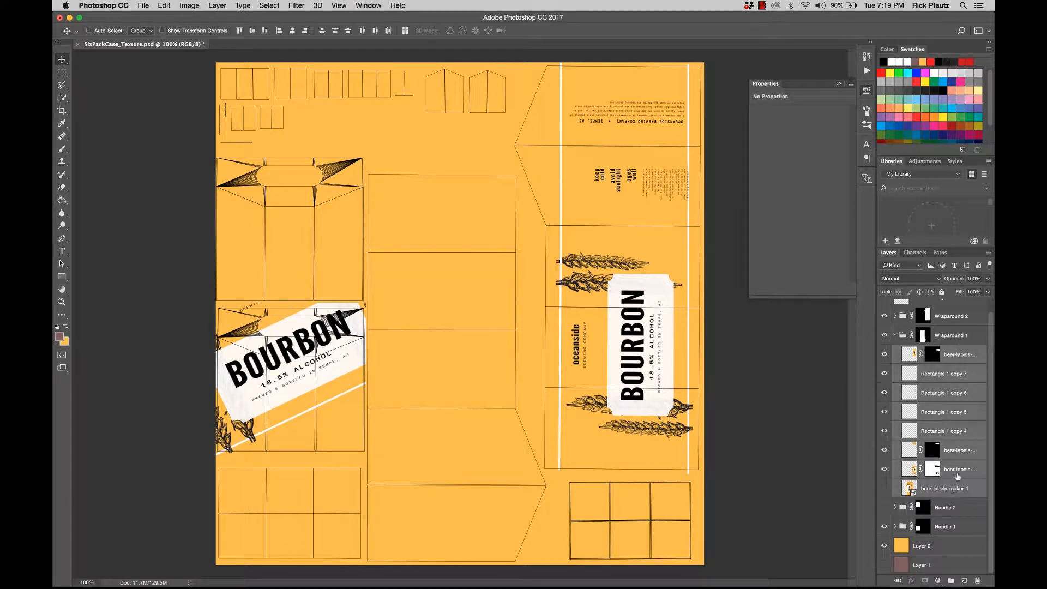
pyautogui.keyDown('alt'); pyautogui.moveTo(632, 341); pyautogui.dragTo(460, 435); pyautogui.keyUp('alt')
pyautogui.press('super+t')
pyautogui.keyDown('shift'); pyautogui.moveTo(517, 381); pyautogui.dragTo(395, 213); pyautogui.keyUp('shift')
pyautogui.moveTo(455, 298); pyautogui.dragTo(446, 398)
pyautogui.press('Return')
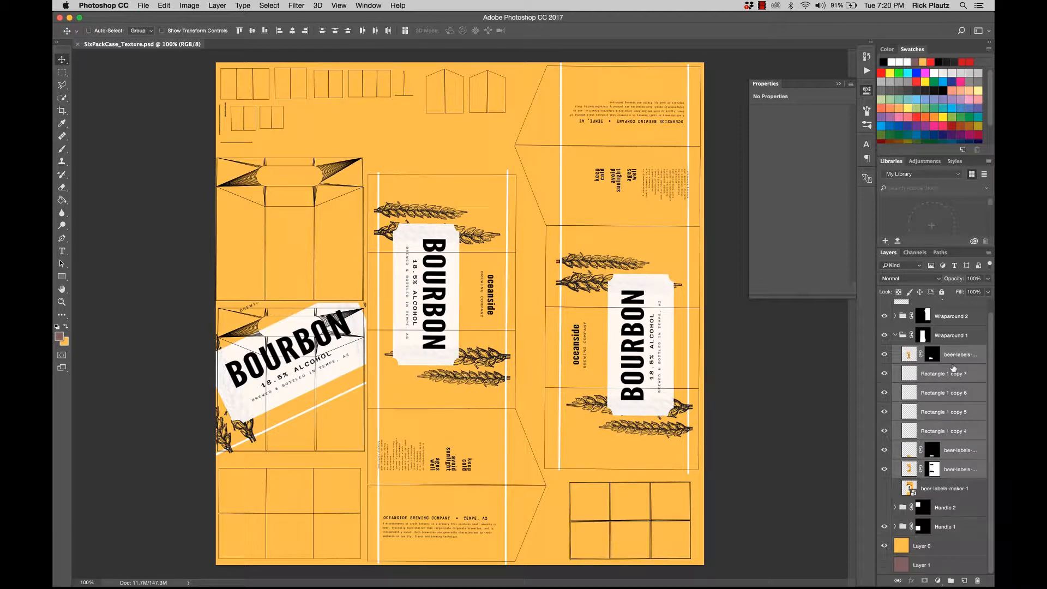
# Collapse the Wraparound 1 group, deselect all layers, hide the UV Mesh Layer, and save the texture file
pyautogui.click(895, 335)
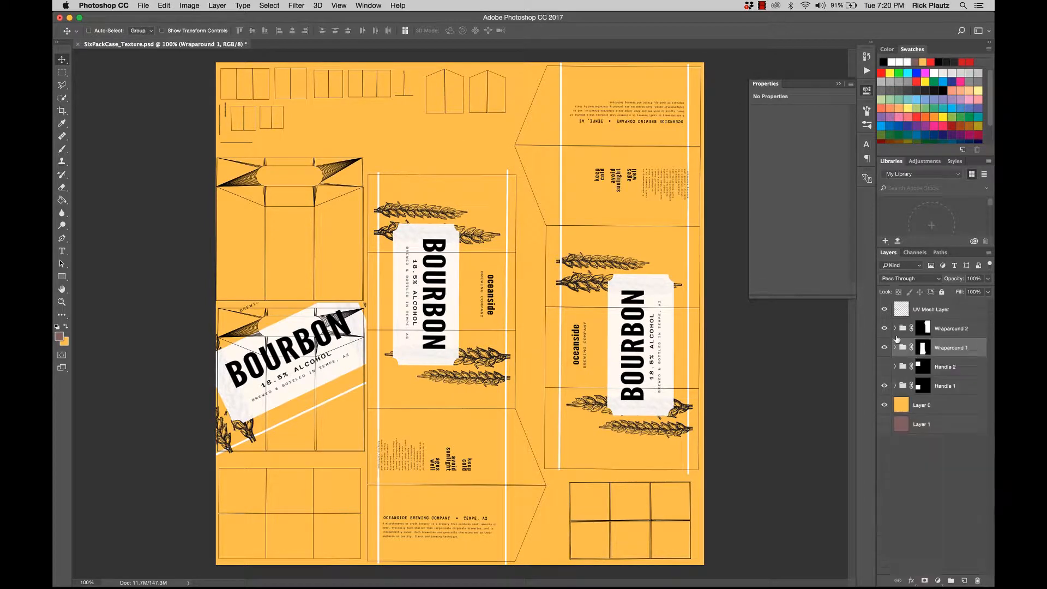
pyautogui.click(938, 489)
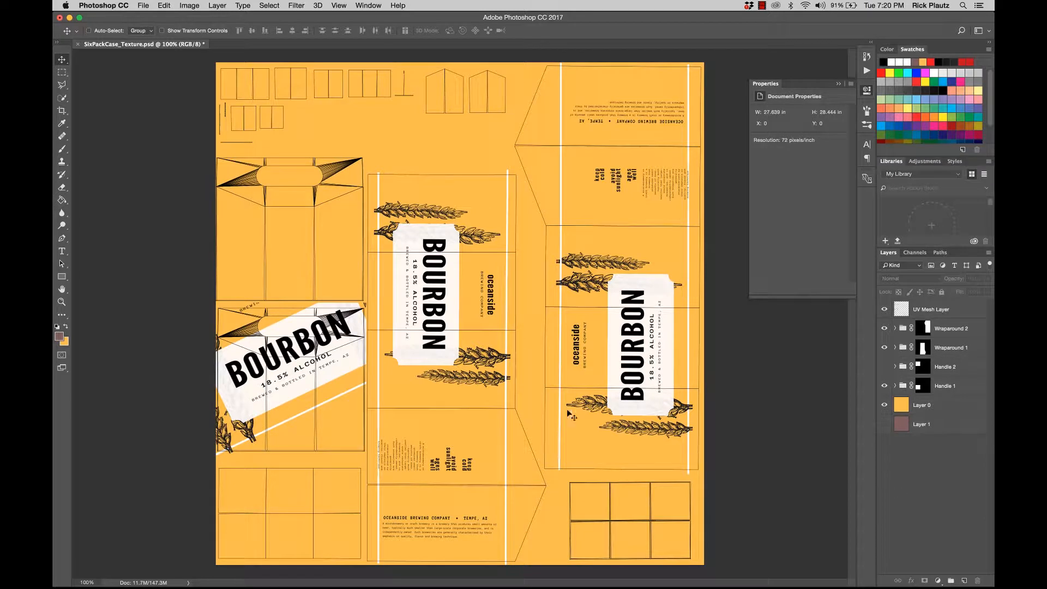
pyautogui.click(884, 311)
pyautogui.press('super+s')
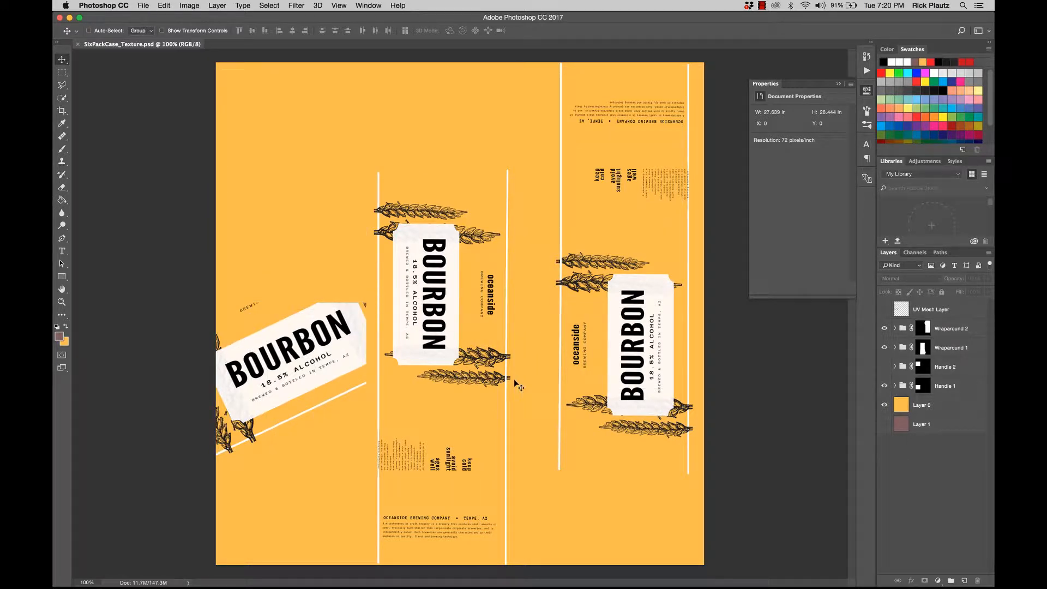
# Switch to Cinema 4D and reload the updated SixPackCase_Texture.psd in Mat.3's color shader
pyautogui.click(384, 570)
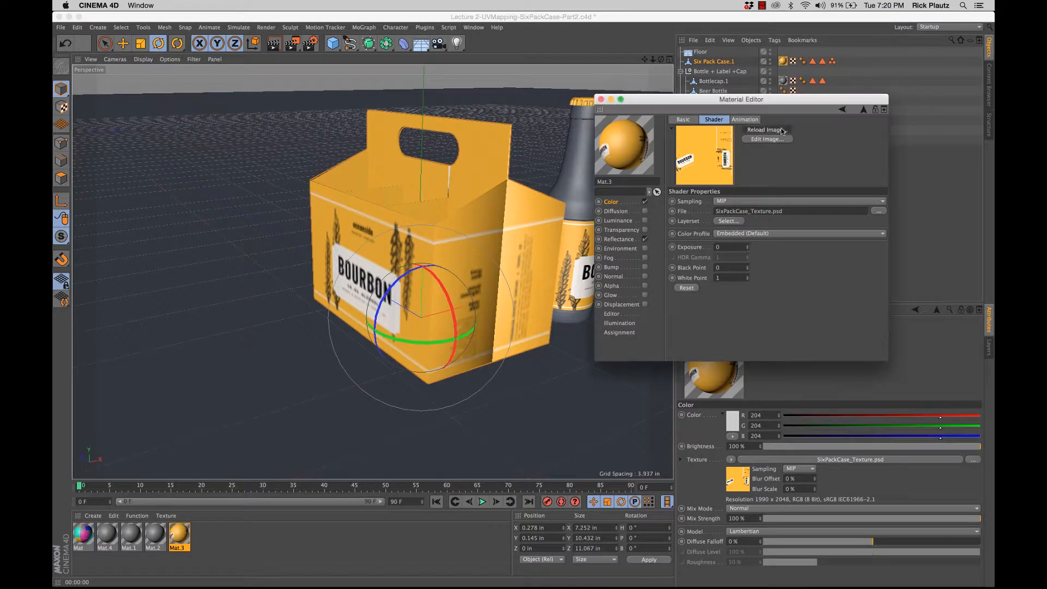
pyautogui.click(781, 131)
pyautogui.click(596, 204)
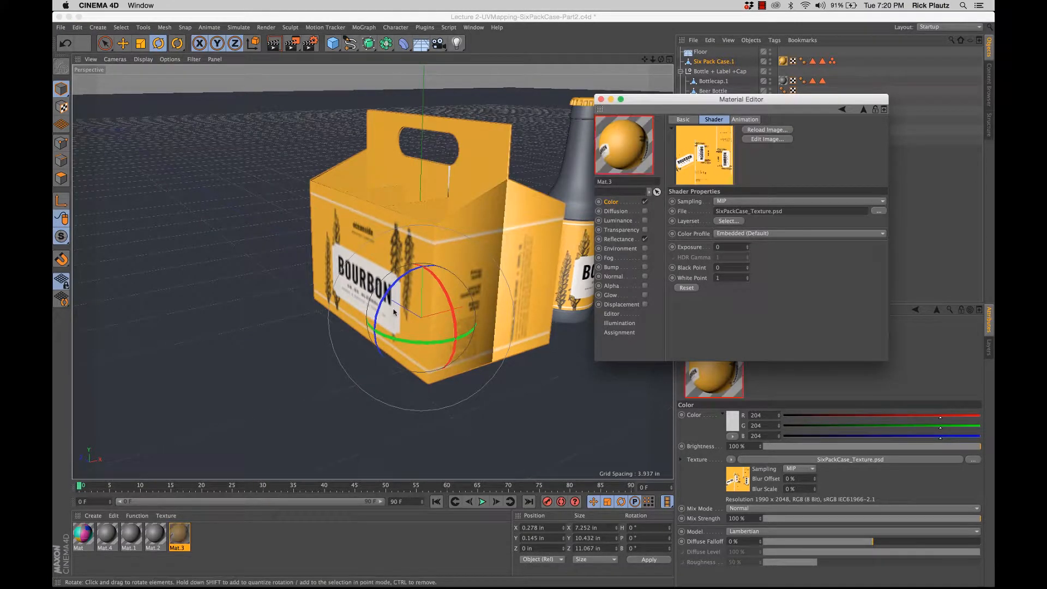
# Render the case from its opposite side, behind the bottle, to examine the Wraparound 1 artwork
pyautogui.keyDown('alt'); pyautogui.moveTo(457, 279); pyautogui.dragTo(164, 286); pyautogui.keyUp('alt')
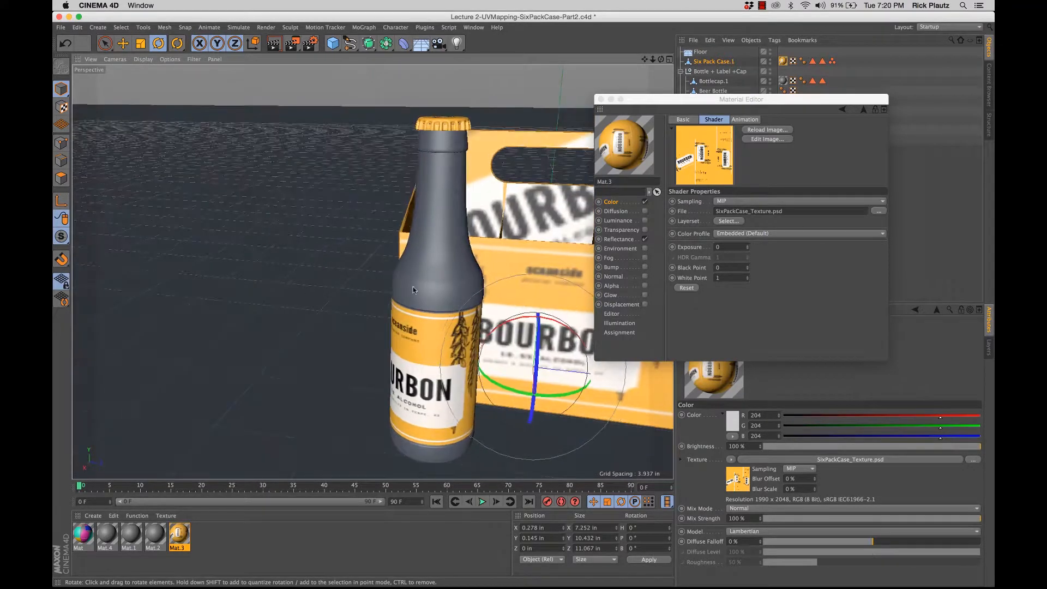
pyautogui.keyDown('alt'); pyautogui.moveTo(502, 292); pyautogui.dragTo(340, 298, button='middle'); pyautogui.keyUp('alt')
pyautogui.keyDown('alt'); pyautogui.moveTo(334, 298); pyautogui.dragTo(293, 279); pyautogui.keyUp('alt')
pyautogui.press('super+r')
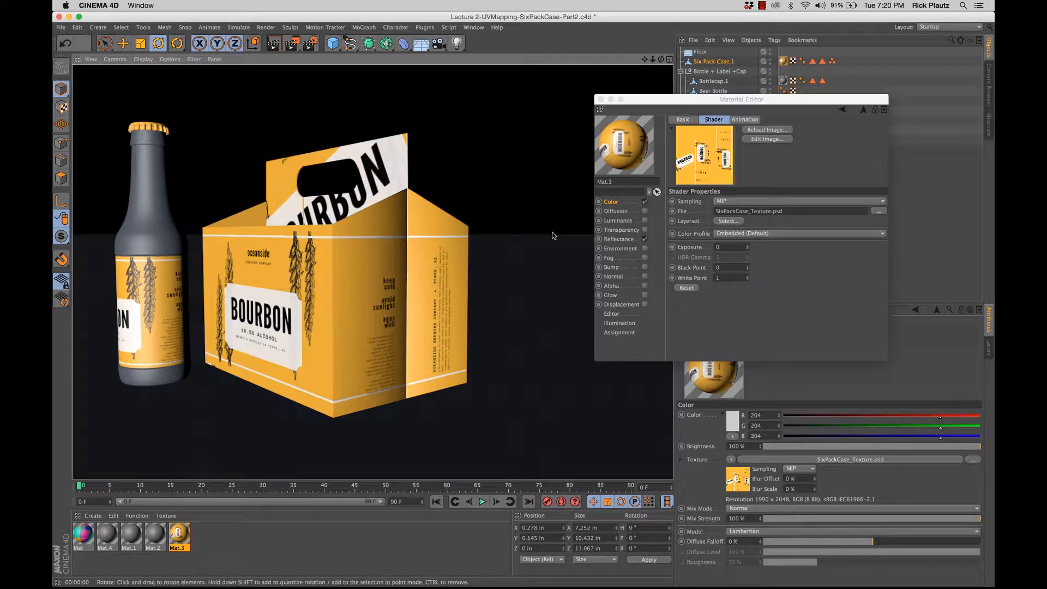
pyautogui.keyDown('alt'); pyautogui.moveTo(412, 308); pyautogui.dragTo(445, 278, button='middle'); pyautogui.keyUp('alt')
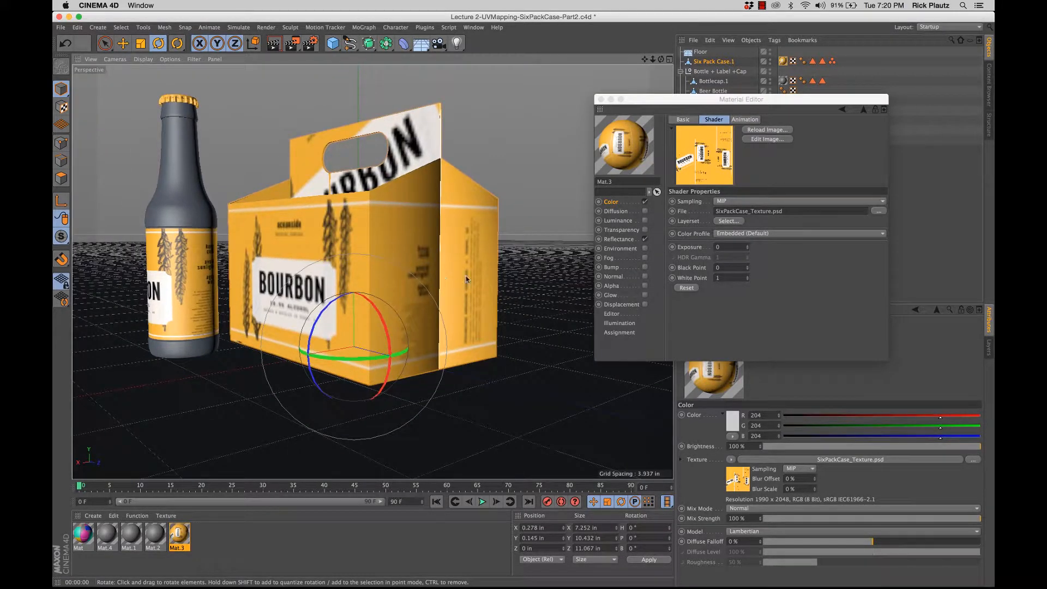
# Render the case from several sides and close to the handle to examine how the label artwork falls on the handle panels
pyautogui.keyDown('alt'); pyautogui.moveTo(466, 279); pyautogui.dragTo(415, 226); pyautogui.keyUp('alt')
pyautogui.hotkey('ctrl', 'r')
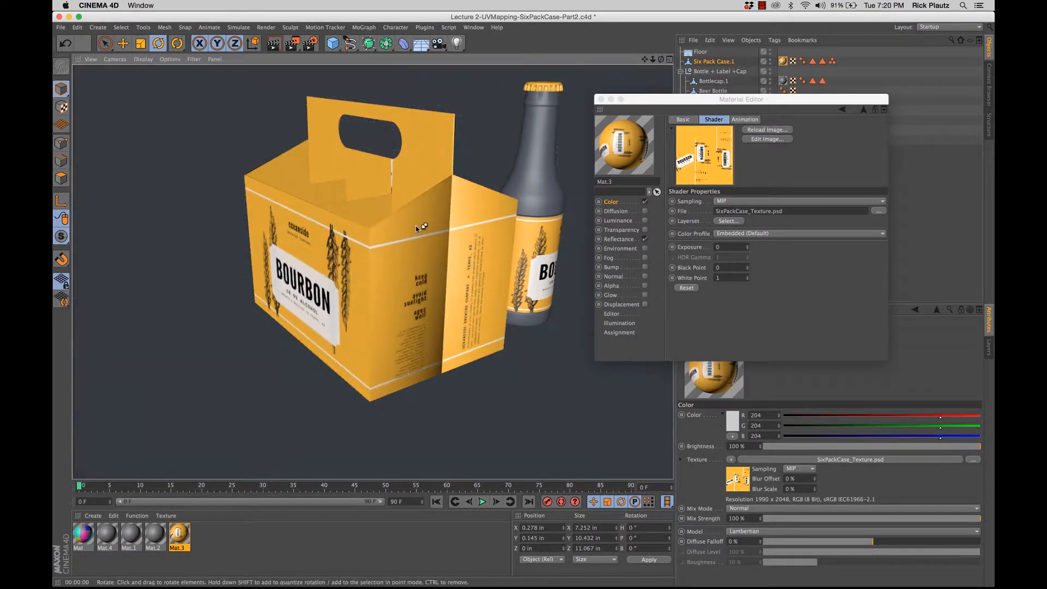
pyautogui.keyDown('alt'); pyautogui.moveTo(360, 271); pyautogui.dragTo(368, 158); pyautogui.keyUp('alt')
pyautogui.scroll(10, 465, 162)
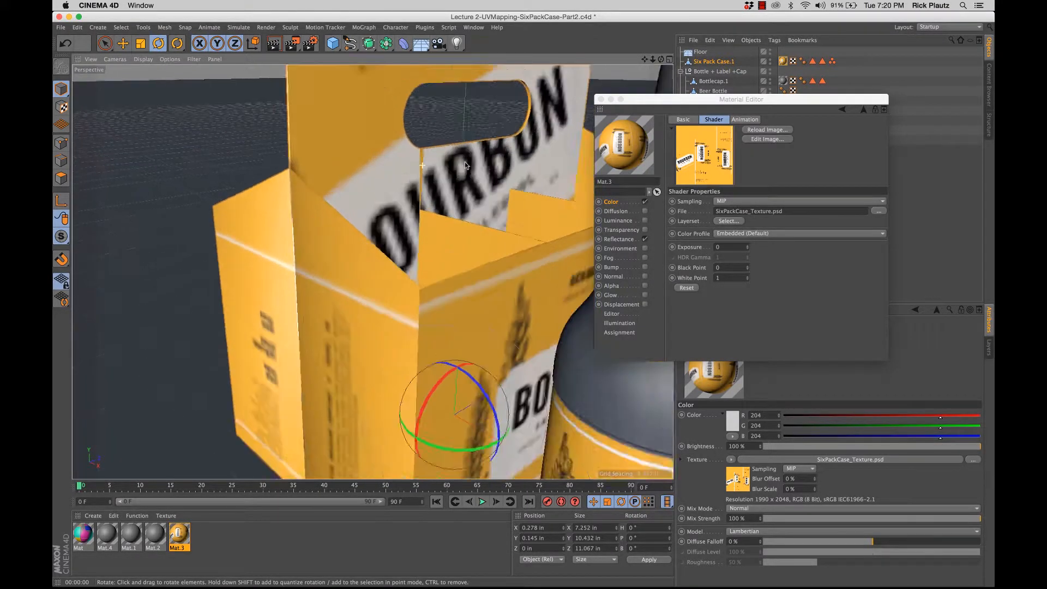
pyautogui.keyDown('alt'); pyautogui.moveTo(466, 161); pyautogui.dragTo(319, 177); pyautogui.keyUp('alt')
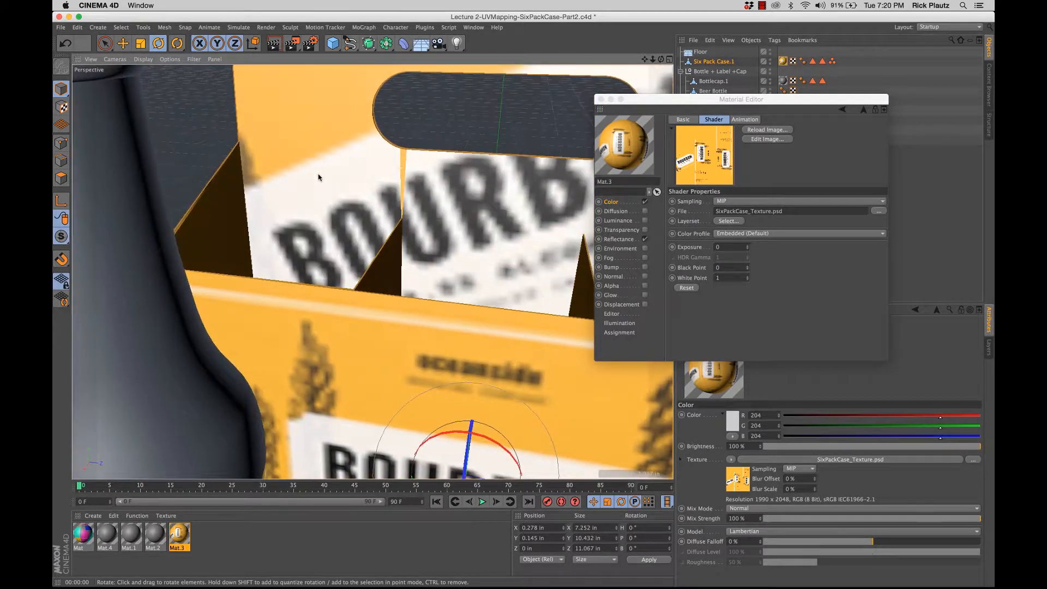
pyautogui.press('super+r')
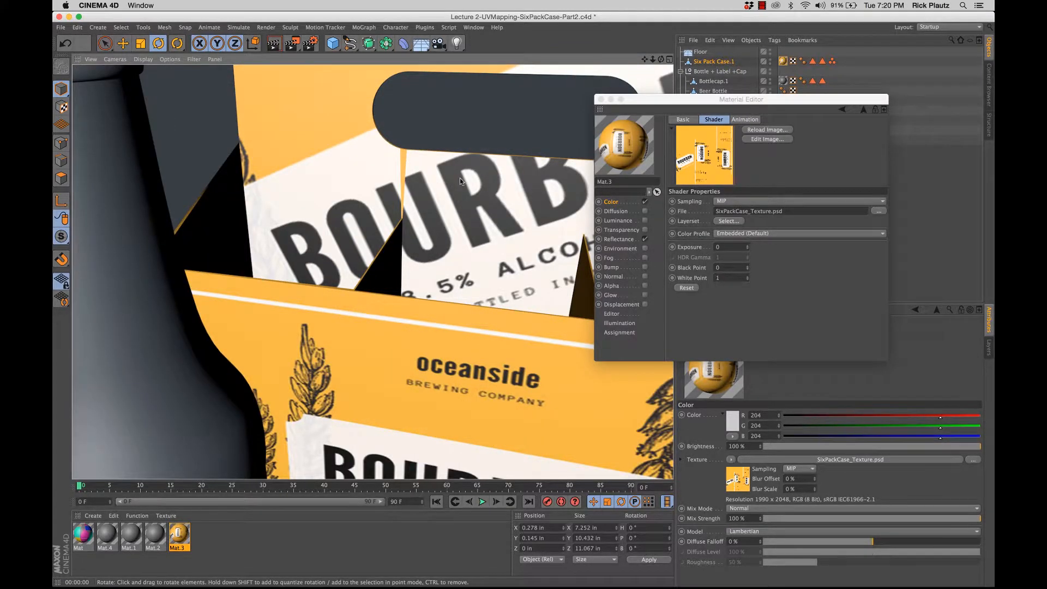
pyautogui.keyDown('alt'); pyautogui.moveTo(460, 178); pyautogui.dragTo(274, 156); pyautogui.keyUp('alt')
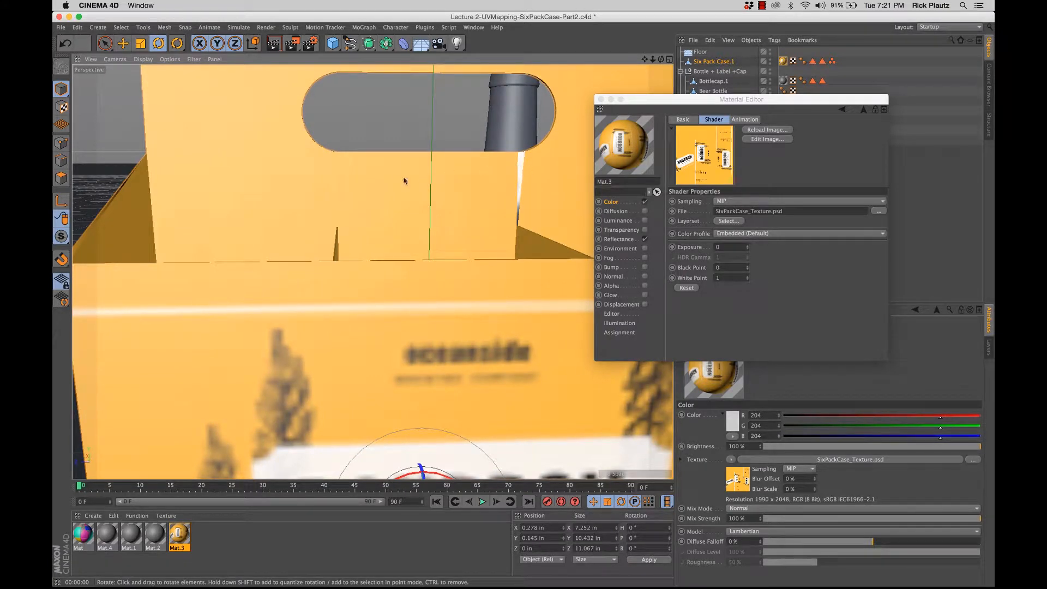
pyautogui.keyDown('alt'); pyautogui.moveTo(405, 178); pyautogui.dragTo(324, 177); pyautogui.keyUp('alt')
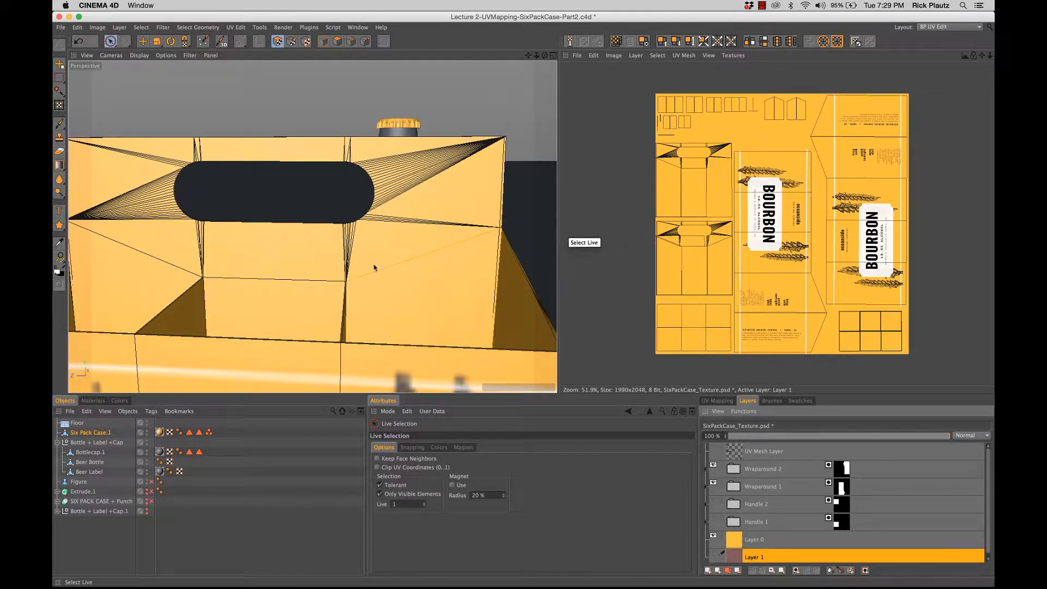
# Widen the texture's layer list and show the Handle 1 and Handle 2 layer groups
pyautogui.keyDown('alt'); pyautogui.moveTo(278, 288); pyautogui.dragTo(341, 275); pyautogui.keyUp('alt')
pyautogui.keyDown('alt'); pyautogui.moveTo(412, 246); pyautogui.dragTo(115, 283); pyautogui.keyUp('alt')
pyautogui.keyDown('alt'); pyautogui.moveTo(346, 277); pyautogui.dragTo(182, 268); pyautogui.keyUp('alt')
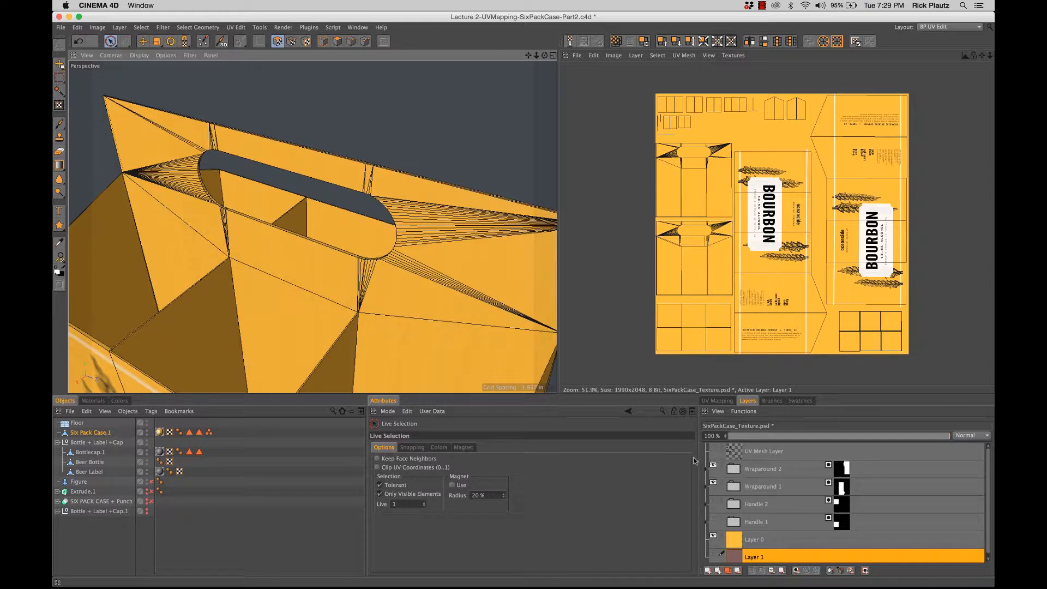
pyautogui.moveTo(698, 462); pyautogui.dragTo(642, 461)
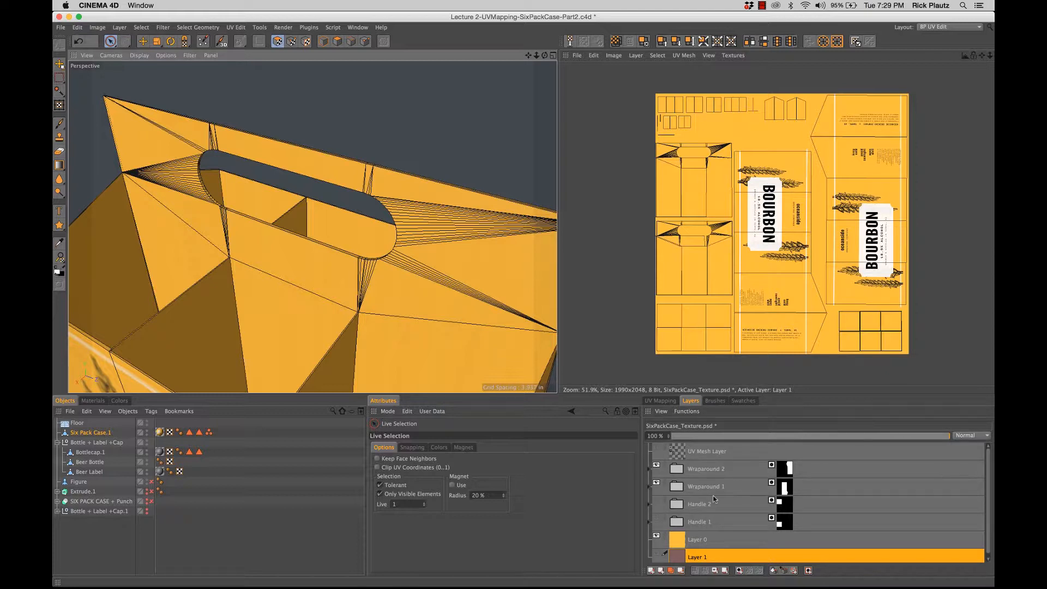
pyautogui.click(650, 469)
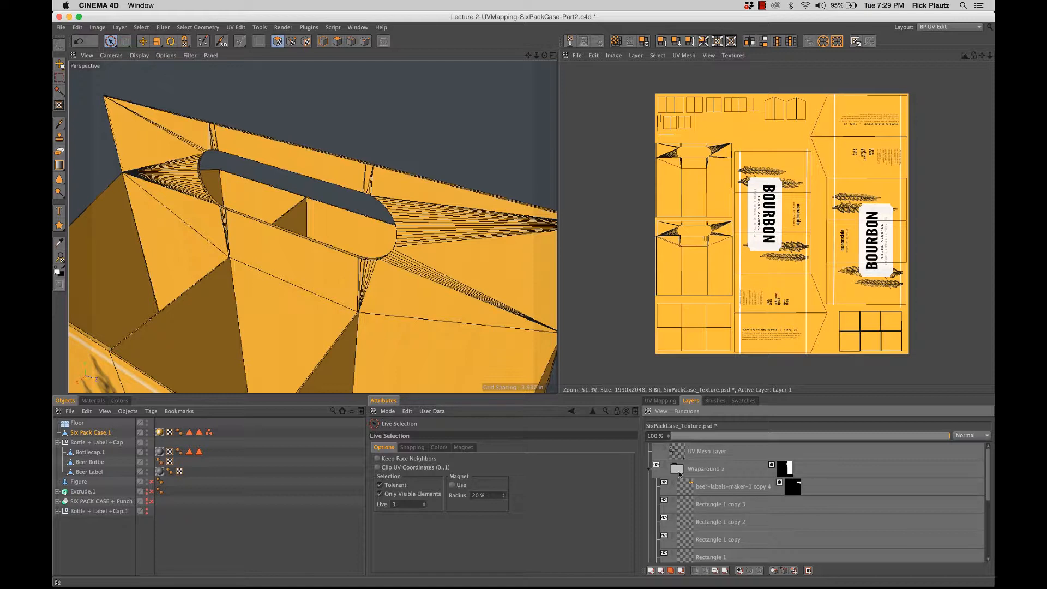
pyautogui.click(650, 469)
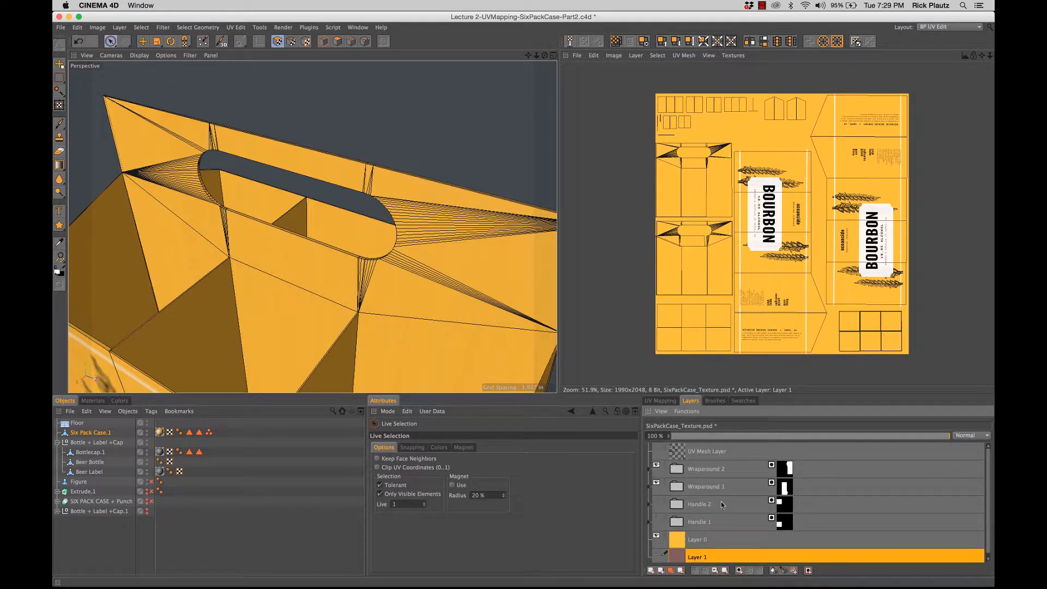
pyautogui.click(657, 517)
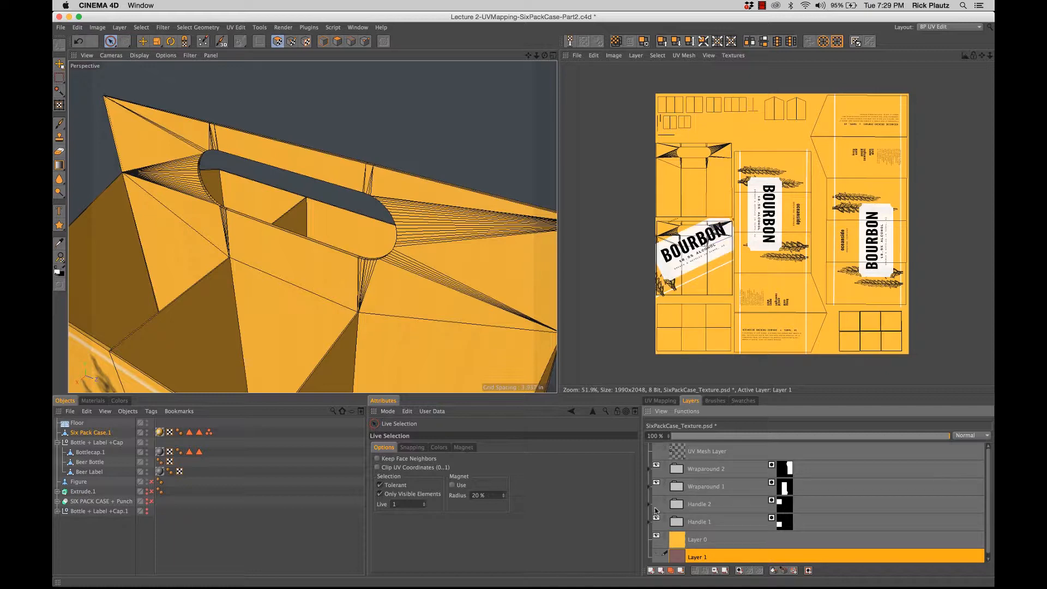
pyautogui.click(657, 500)
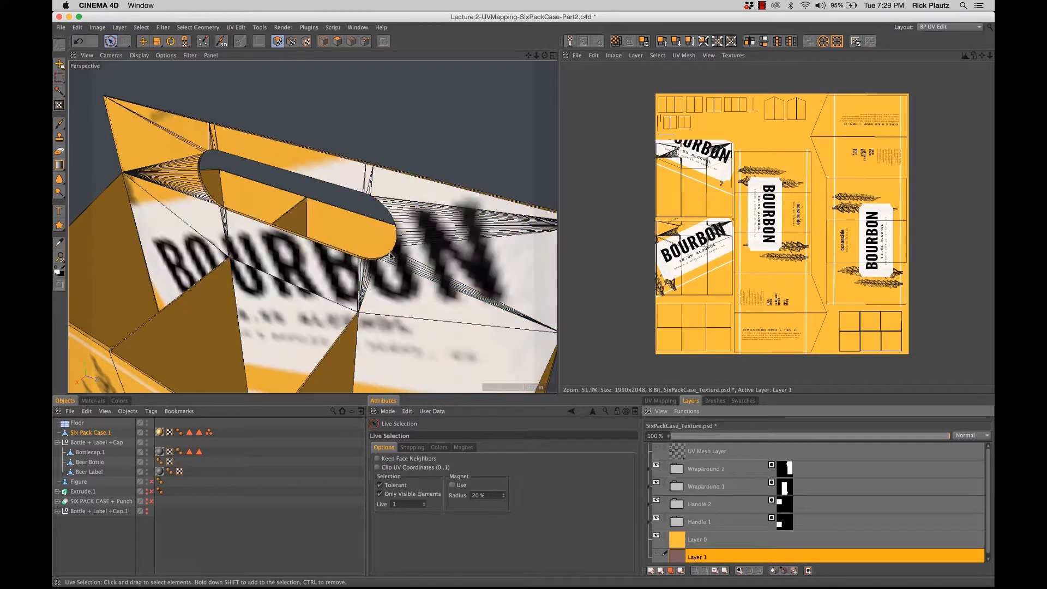
# Examine both faces of the handle and the bottle compartments to see where the Handle 1 and Handle 2 artwork lands
pyautogui.keyDown('alt'); pyautogui.moveTo(343, 317); pyautogui.dragTo(164, 274); pyautogui.keyUp('alt')
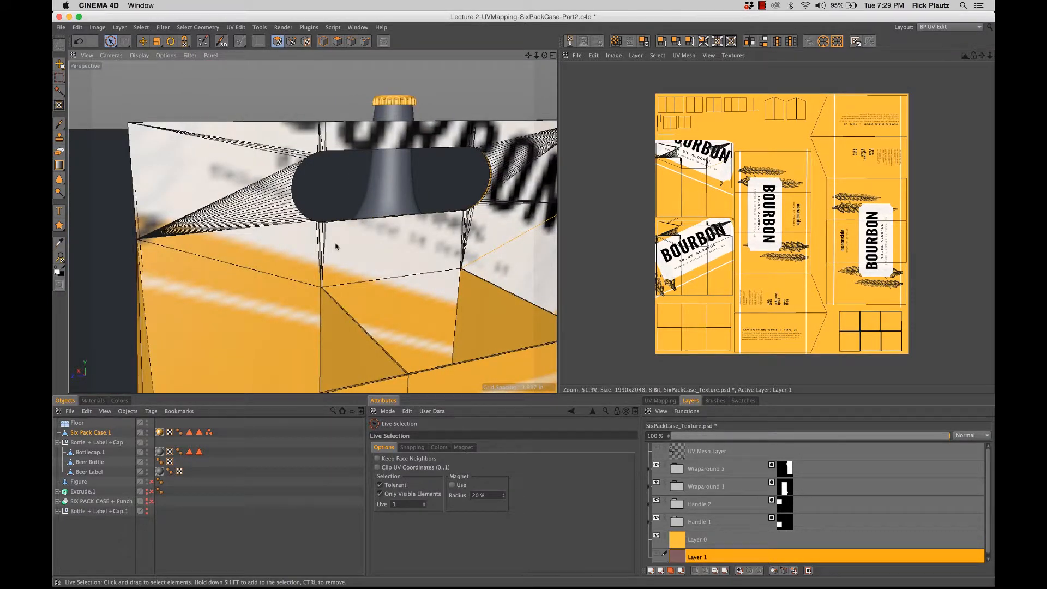
pyautogui.keyDown('alt'); pyautogui.moveTo(335, 246); pyautogui.dragTo(403, 246); pyautogui.keyUp('alt')
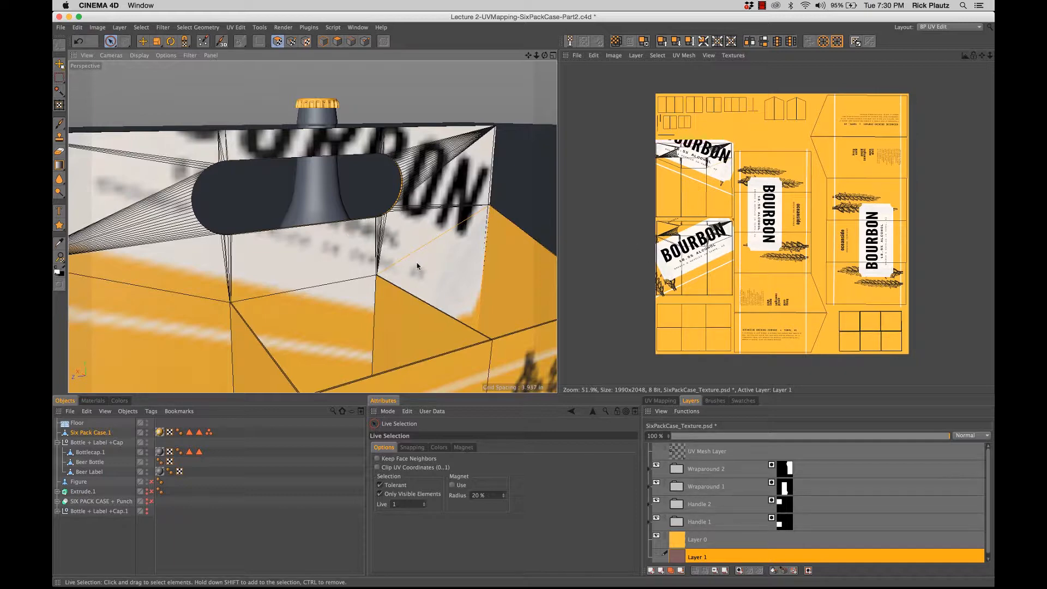
pyautogui.moveTo(418, 267)
pyautogui.keyDown('alt'); pyautogui.mouseDown(button='right')
pyautogui.moveTo(343, 265)
pyautogui.moveTo(405, 264)
pyautogui.mouseUp(button='right'); pyautogui.keyUp('alt')
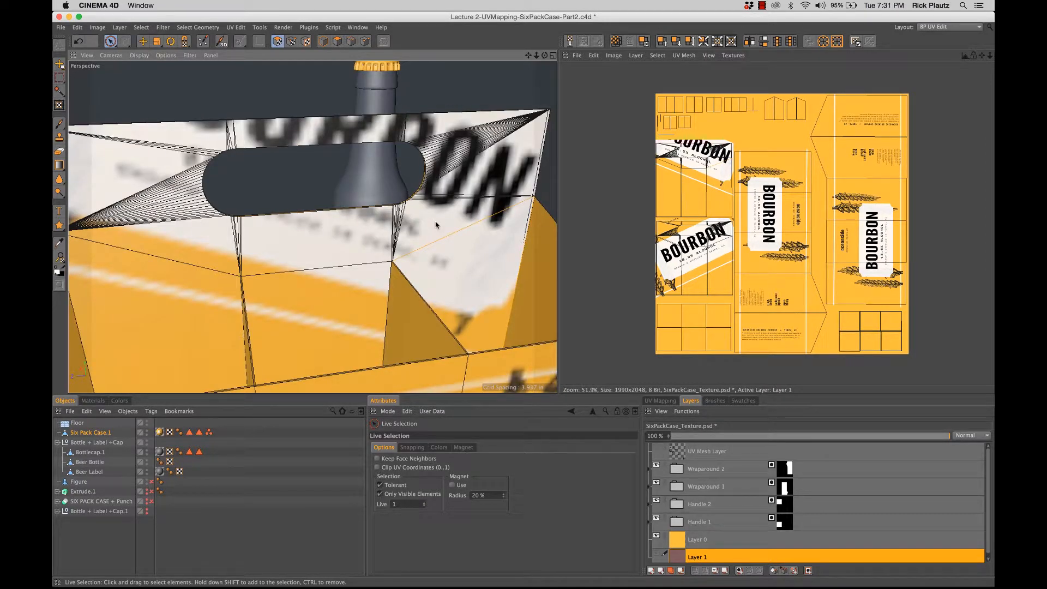
pyautogui.keyDown('alt'); pyautogui.moveTo(437, 225); pyautogui.dragTo(350, 249); pyautogui.keyUp('alt')
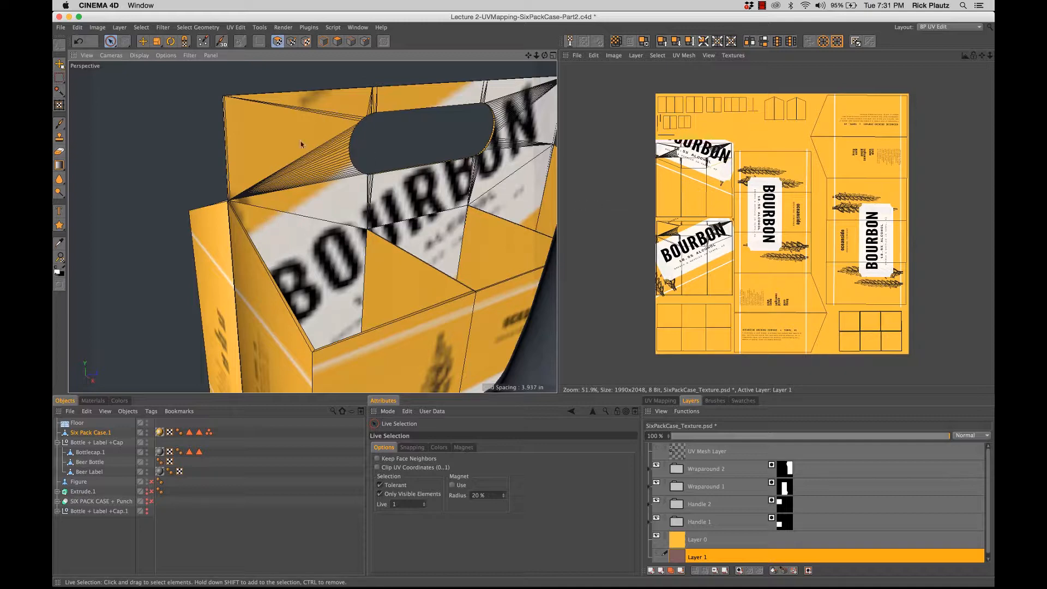
pyautogui.keyDown('alt'); pyautogui.moveTo(336, 171); pyautogui.dragTo(422, 180); pyautogui.keyUp('alt')
pyautogui.keyDown('alt'); pyautogui.moveTo(333, 217); pyautogui.dragTo(383, 177, button='right'); pyautogui.keyUp('alt')
pyautogui.scroll(3, 384, 177)
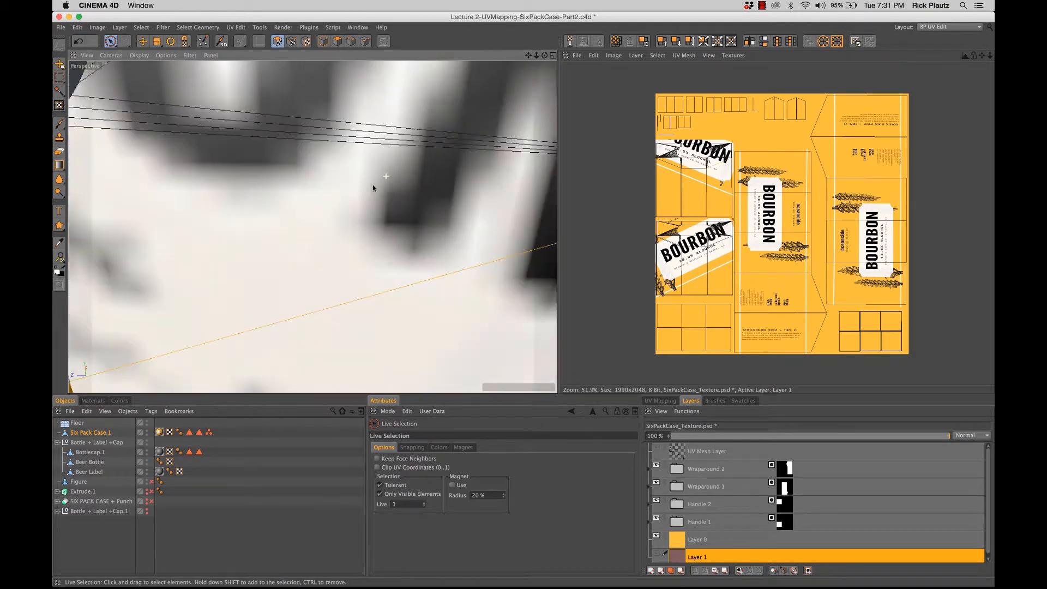
pyautogui.scroll(-10, 374, 188)
pyautogui.scroll(5, 373, 193)
pyautogui.keyDown('alt'); pyautogui.moveTo(316, 220); pyautogui.dragTo(228, 265); pyautogui.keyUp('alt')
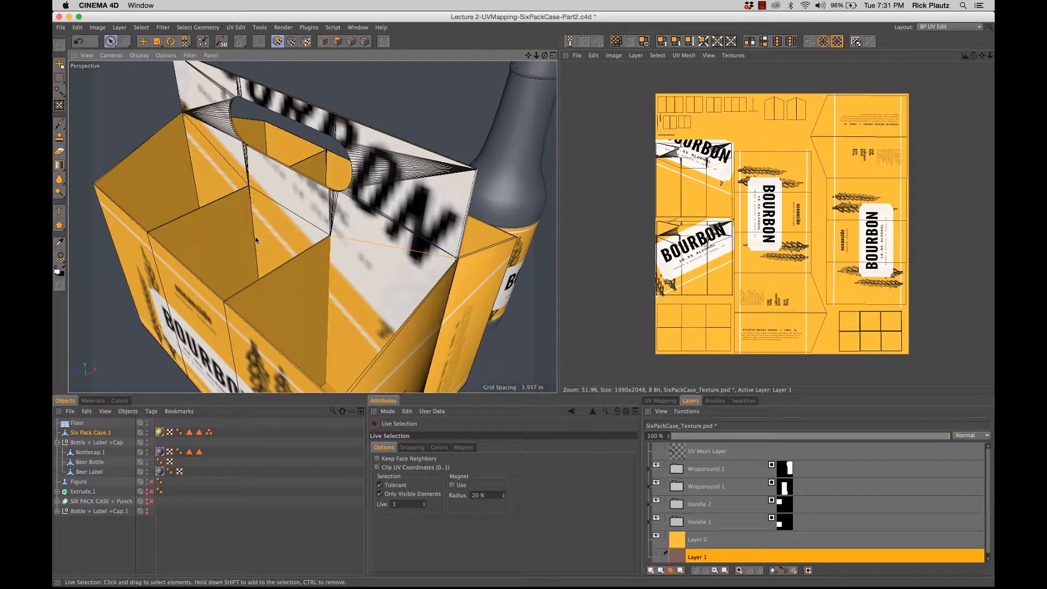
pyautogui.keyDown('alt'); pyautogui.moveTo(359, 273); pyautogui.dragTo(226, 248); pyautogui.keyUp('alt')
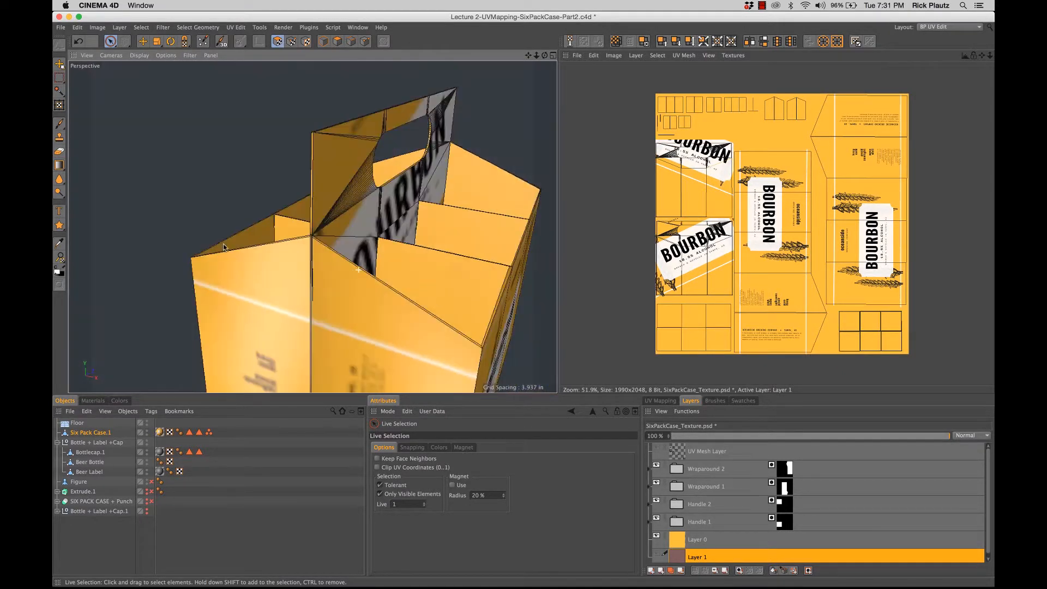
pyautogui.keyDown('alt'); pyautogui.moveTo(493, 224); pyautogui.dragTo(393, 252); pyautogui.keyUp('alt')
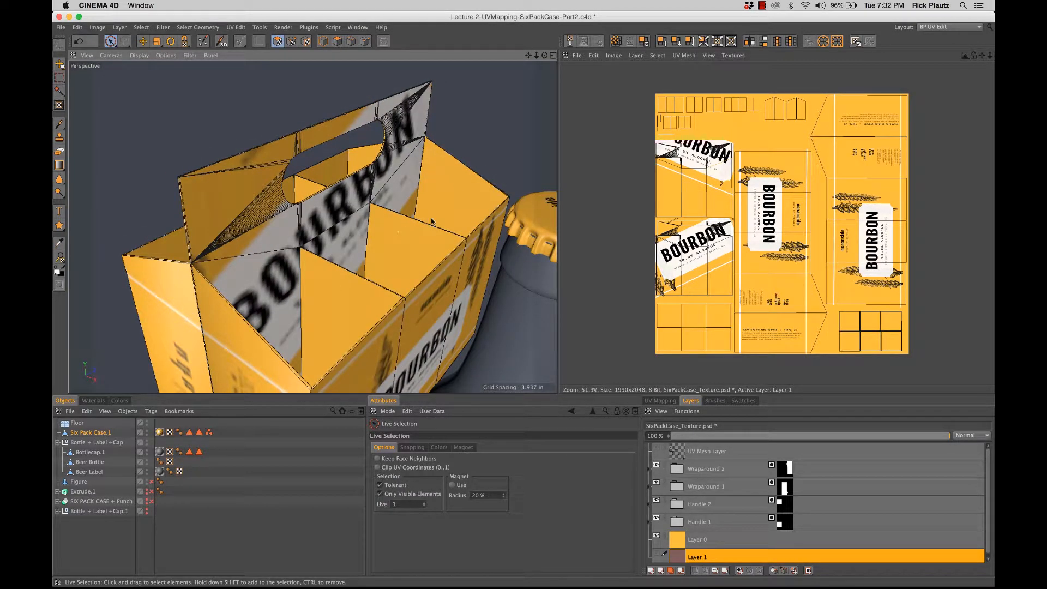
pyautogui.keyDown('alt'); pyautogui.moveTo(445, 210); pyautogui.dragTo(406, 231); pyautogui.keyUp('alt')
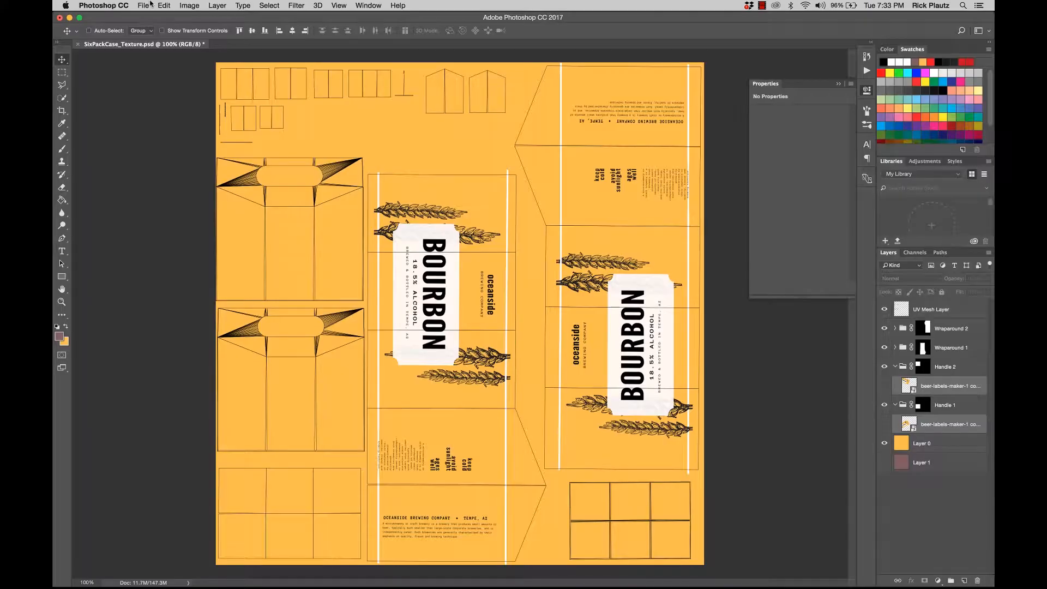
# Place cardboard_tex.jpeg as an embedded object in the Handle 2 group and scale it to about 8.3 in square over the lower handle panels
pyautogui.click(143, 5)
pyautogui.click(183, 194)
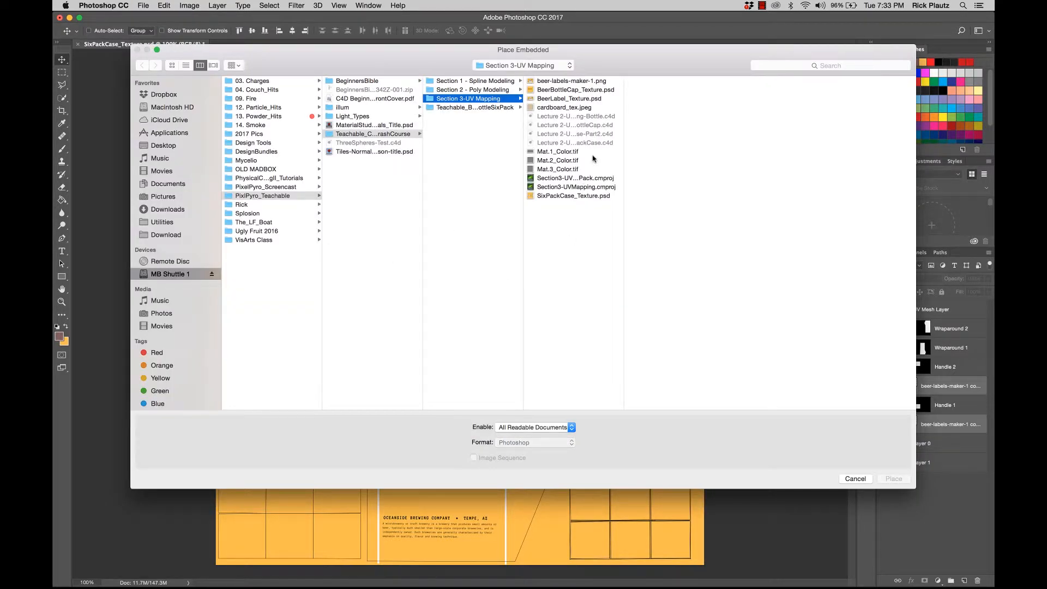
pyautogui.click(573, 107)
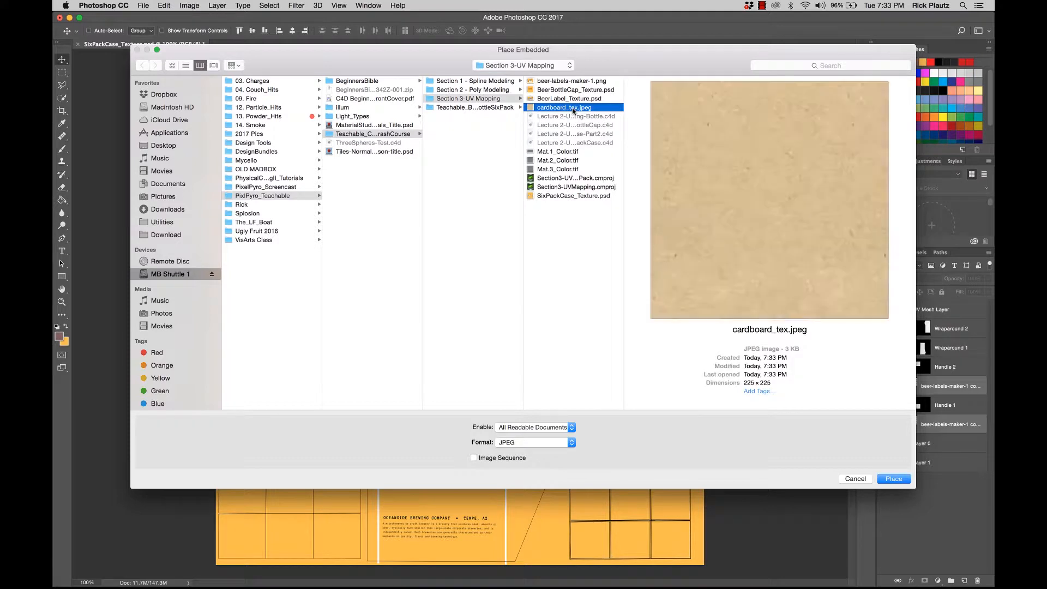
pyautogui.press('Return')
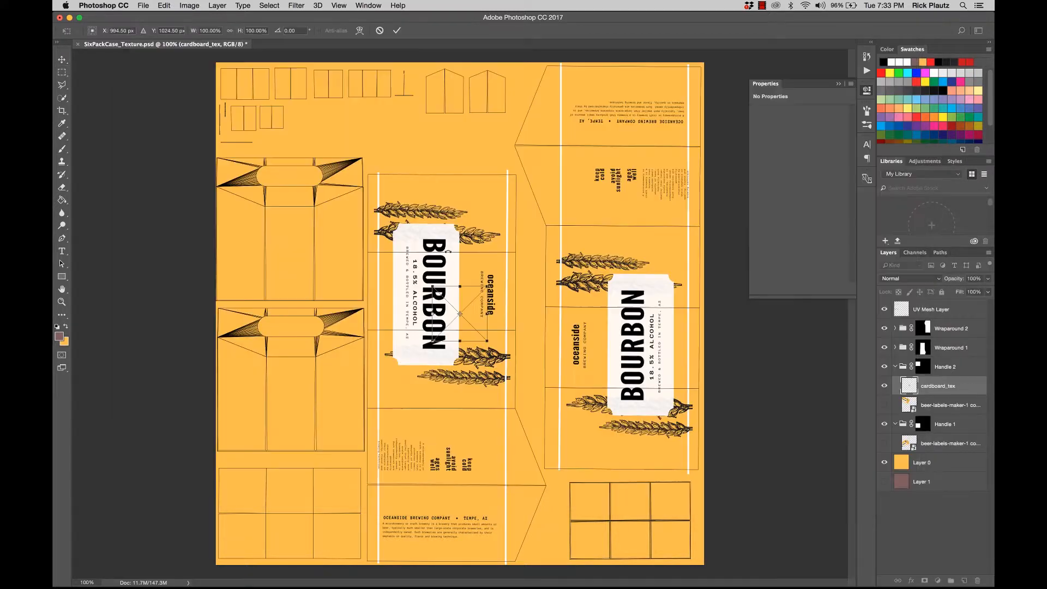
pyautogui.moveTo(467, 325); pyautogui.dragTo(315, 299)
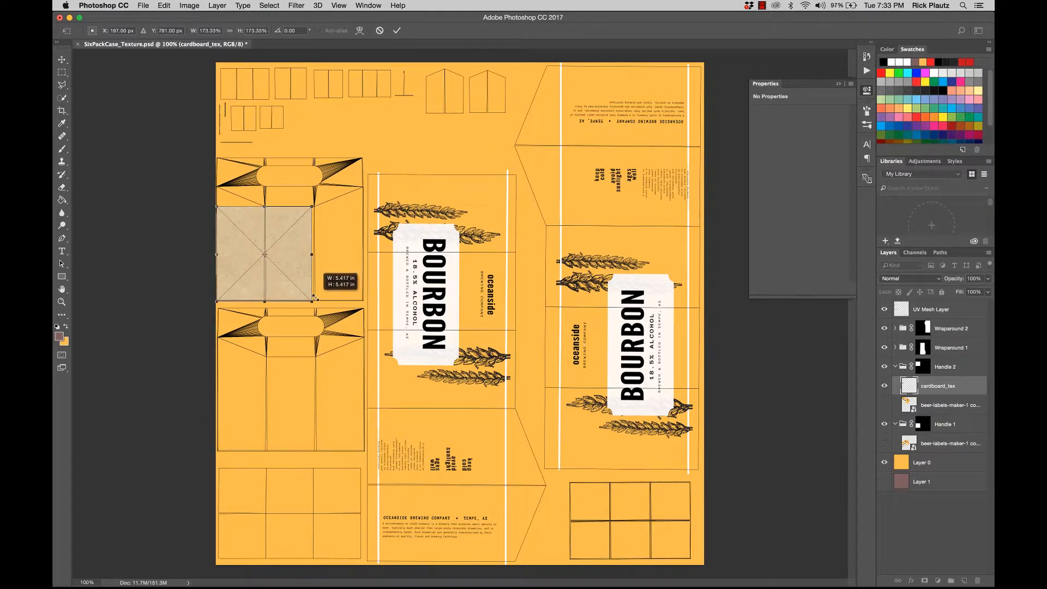
pyautogui.press('Return')
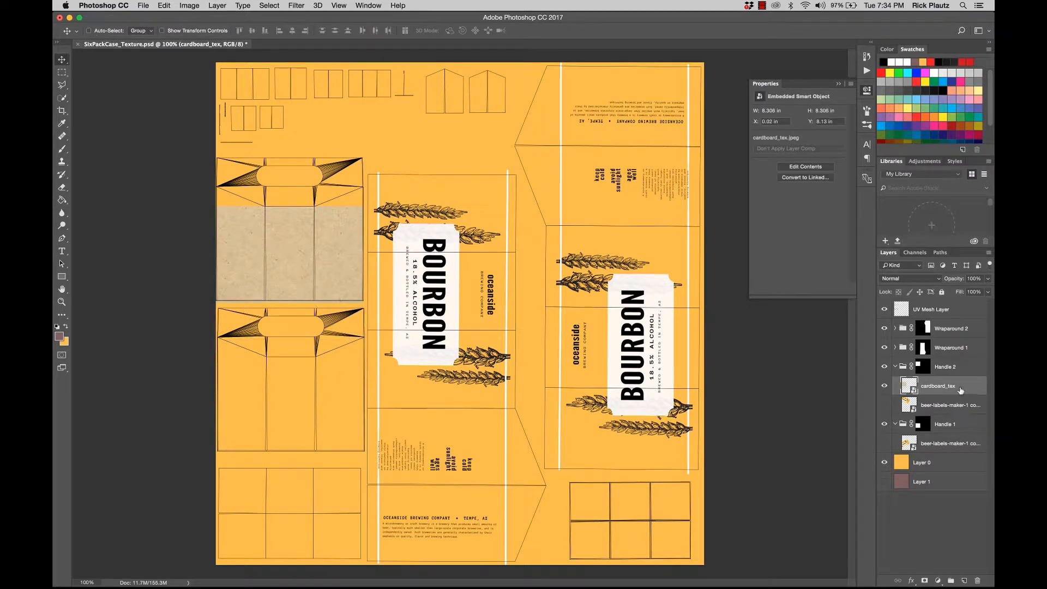
# Duplicate the cardboard_tex layer into the Handle 1 group and move the copy over that handle's three lower panels
pyautogui.moveTo(961, 391); pyautogui.dragTo(967, 579)
pyautogui.moveTo(959, 392); pyautogui.dragTo(947, 448)
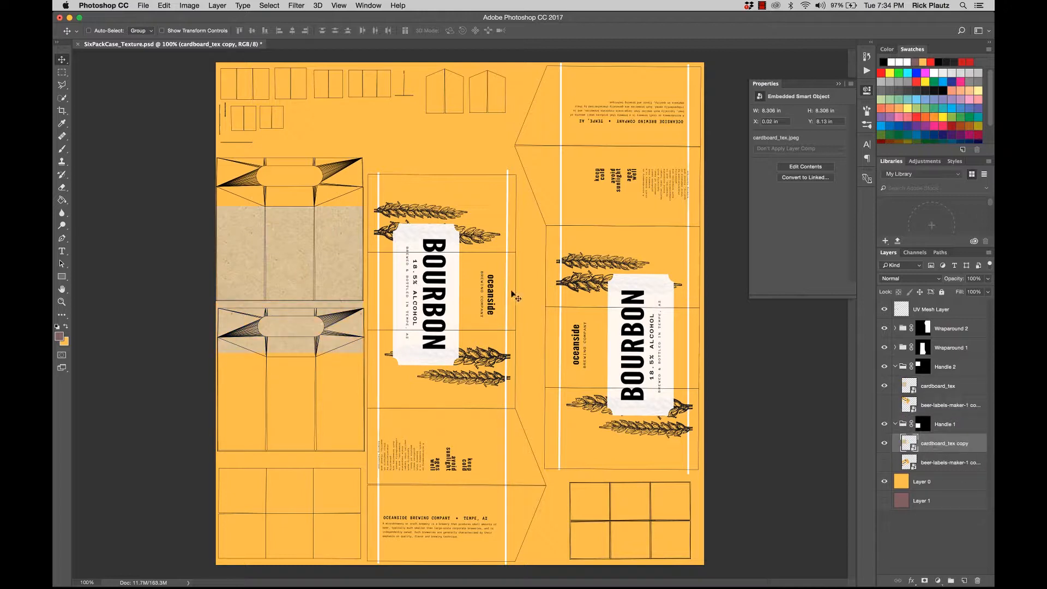
pyautogui.moveTo(321, 363); pyautogui.dragTo(322, 509)
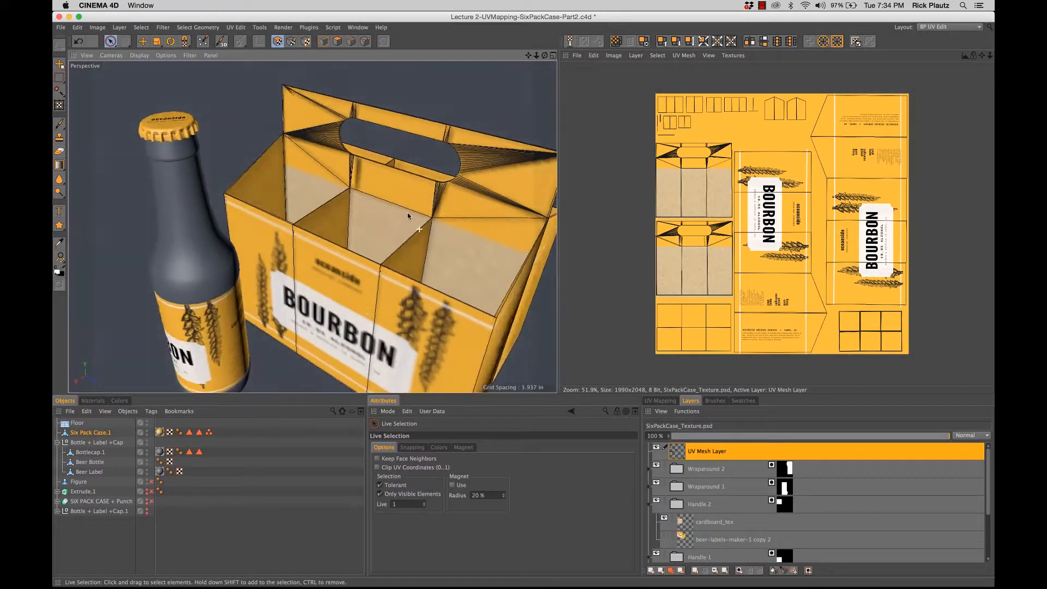
# Examine the cardboard texture inside the case's compartments in Cinema 4D and switch back to Photoshop
pyautogui.keyDown('alt'); pyautogui.moveTo(404, 213); pyautogui.dragTo(415, 201); pyautogui.keyUp('alt')
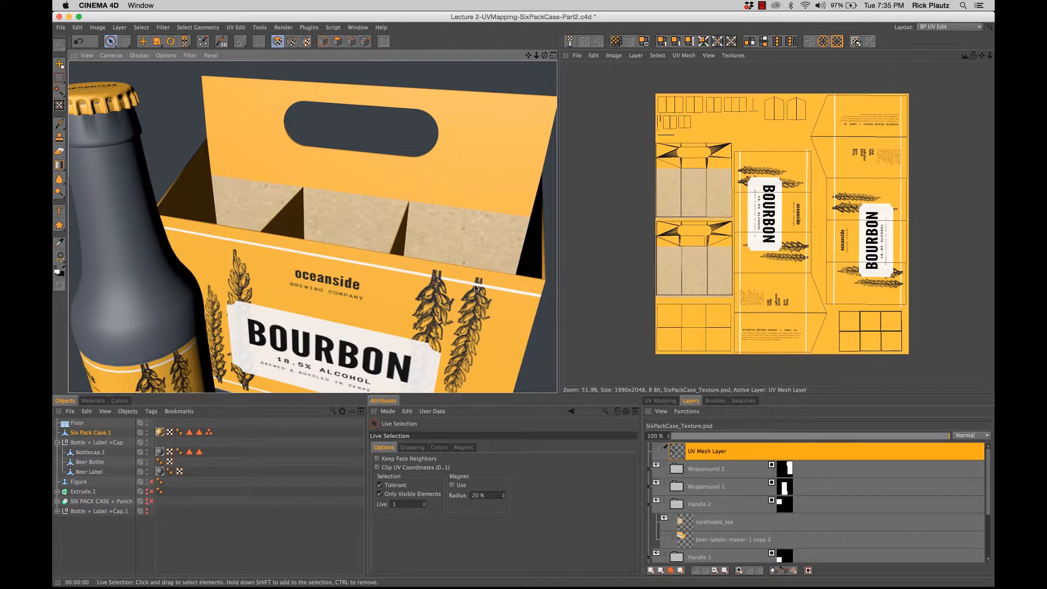
pyautogui.moveTo(487, 578)
pyautogui.click(418, 570)
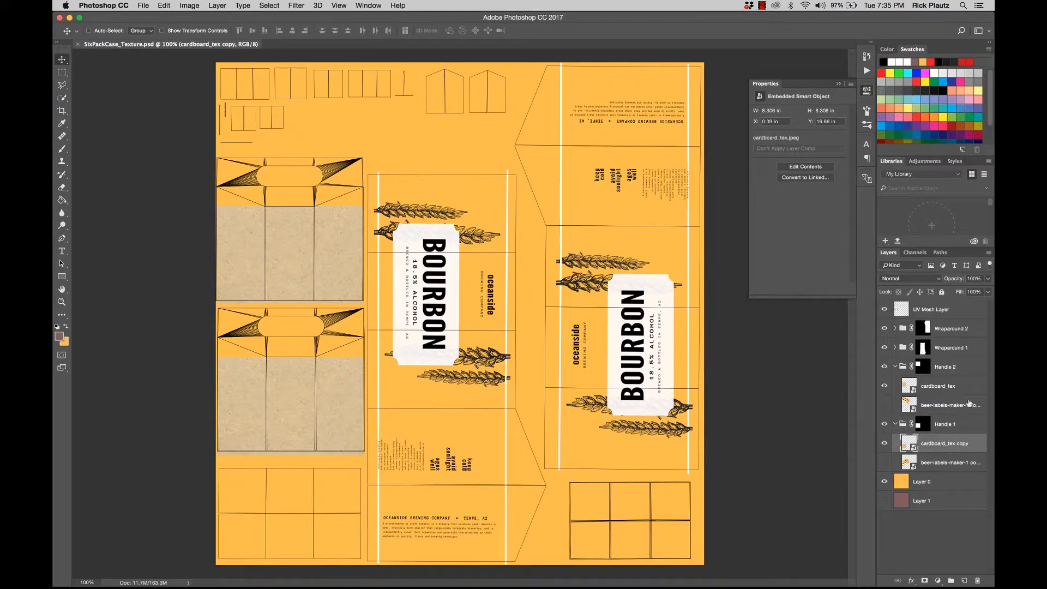
# Shrink Handle 2's cardboard texture to one panel, about 2.7 by 5.4 in, and fit copies to the other two panels
pyautogui.click(949, 386)
pyautogui.press('super+t')
pyautogui.moveTo(362, 300); pyautogui.dragTo(336, 269)
pyautogui.press('Return')
pyautogui.click(942, 413)
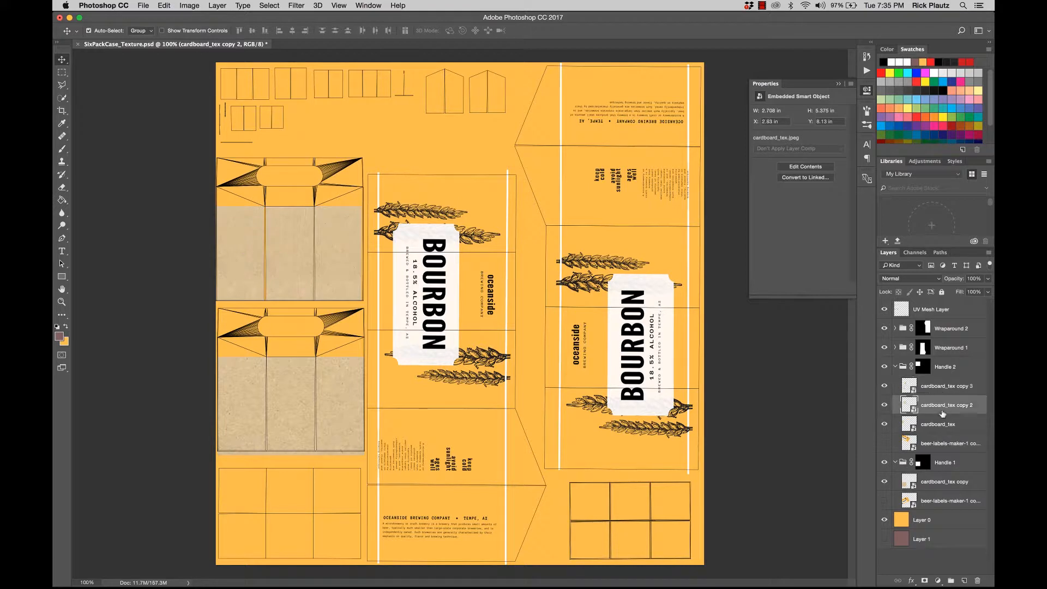
pyautogui.press('super+t')
pyautogui.moveTo(267, 256); pyautogui.dragTo(266, 256)
pyautogui.press('Return')
# Narrow Handle 1's cardboard texture to a single panel about 2.7 in wide and fit two copies over the neighbouring panels
pyautogui.click(946, 482)
pyautogui.press('super+t')
pyautogui.moveTo(364, 451); pyautogui.dragTo(264, 451)
pyautogui.press('Return')
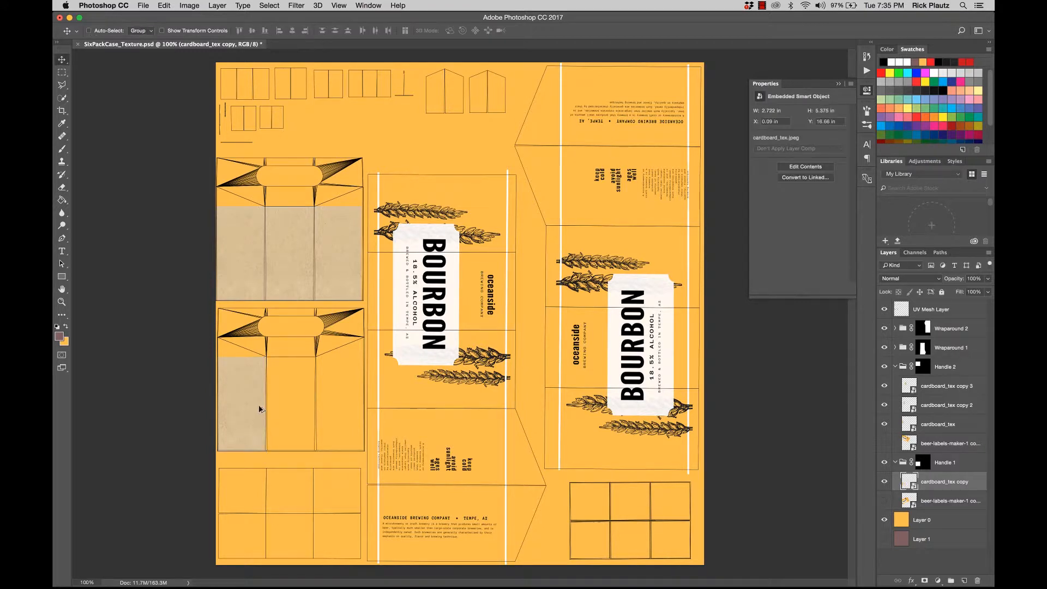
pyautogui.keyDown('alt'); pyautogui.moveTo(258, 404); pyautogui.dragTo(330, 409); pyautogui.keyUp('alt')
pyautogui.press('super+t')
pyautogui.press('Return')
# Select the Handle 1 group, save SixPackCase_Texture.psd, and switch to Cinema 4D
pyautogui.click(969, 465)
pyautogui.press('super+s')
pyautogui.click(530, 570)
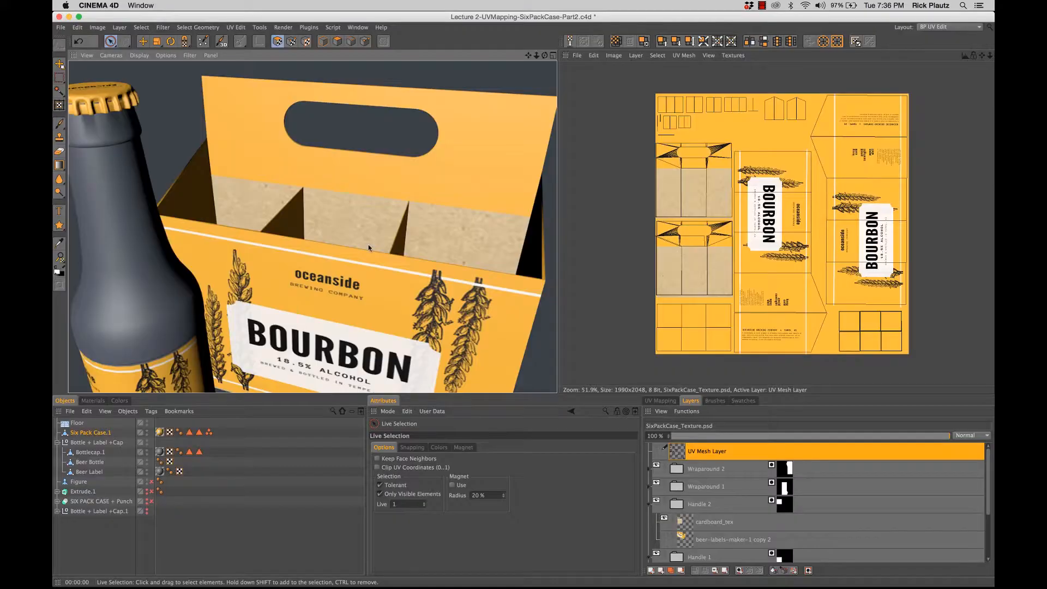
# View the case from its front corner to check the compartments and switch back to Photoshop
pyautogui.keyDown('alt'); pyautogui.moveTo(327, 228); pyautogui.dragTo(380, 262); pyautogui.keyUp('alt')
pyautogui.moveTo(325, 588)
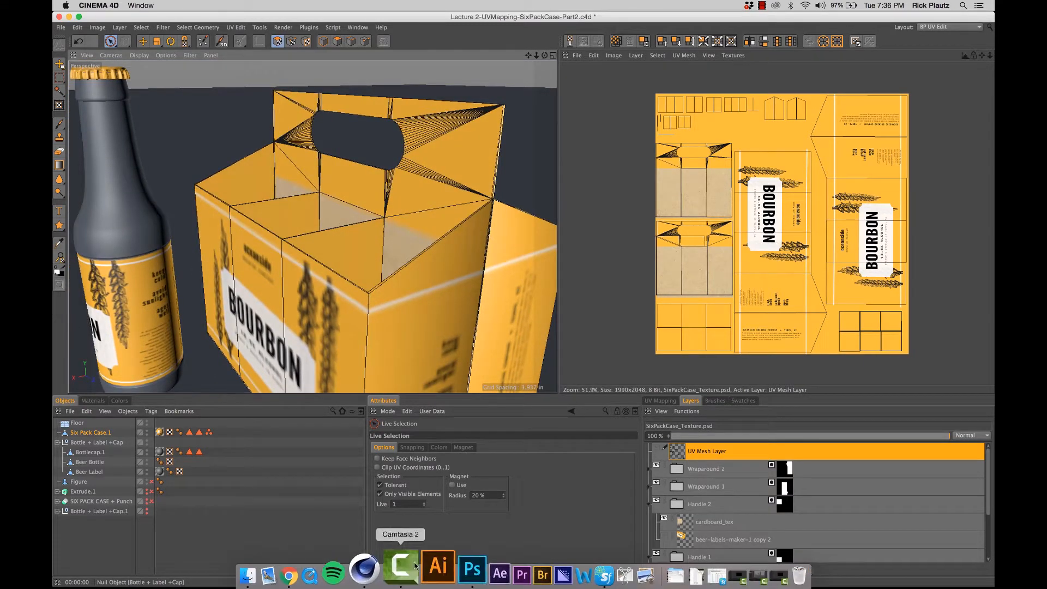
pyautogui.click(439, 567)
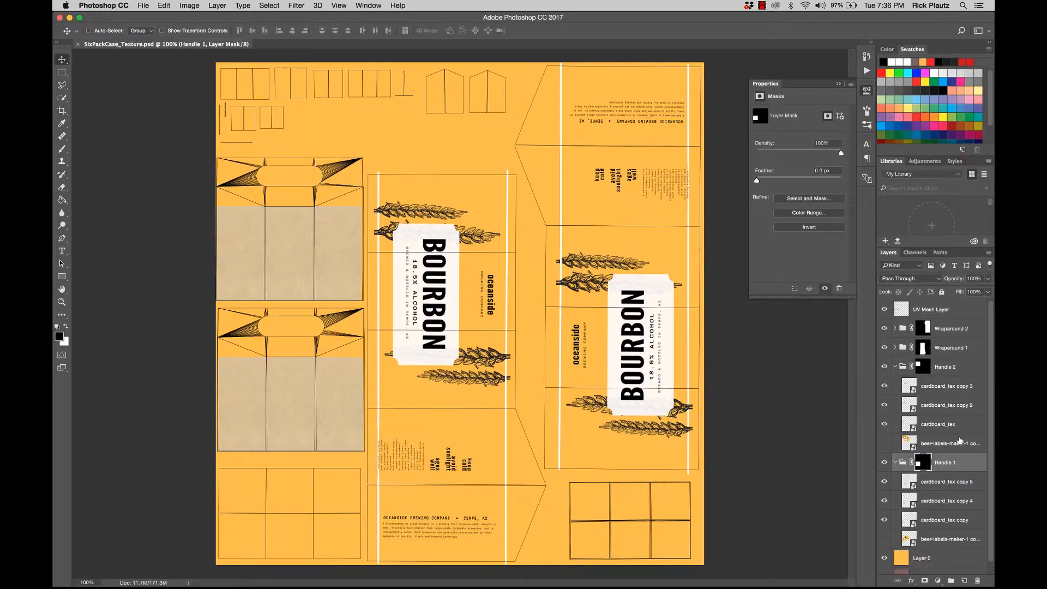
# Duplicate Handle 2's uppermost cardboard layer and place the copy just above the Handle 2 group, outside it
pyautogui.click(956, 389)
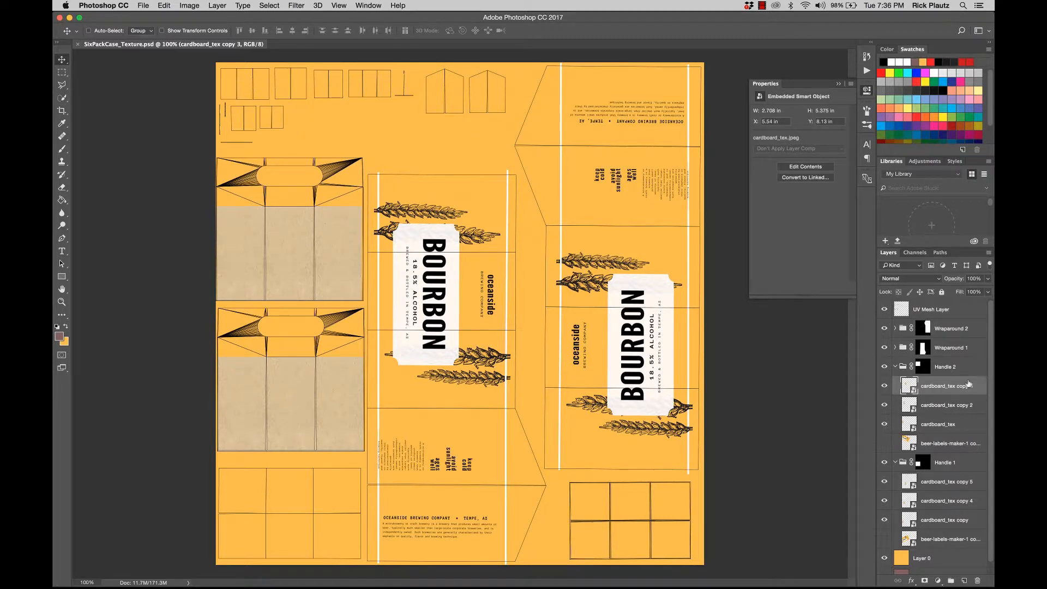
pyautogui.press('super+j')
pyautogui.moveTo(937, 392); pyautogui.dragTo(938, 357)
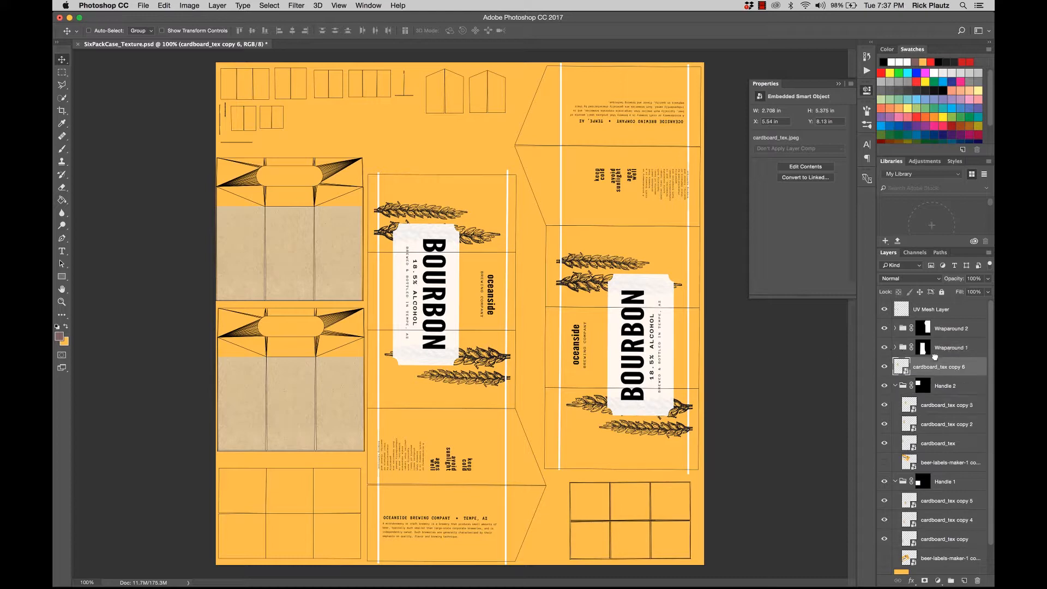
# Move the cardboard copy over the first small panel in the texture's upper-left corner and shrink it to about 0.97 by 1.83 in
pyautogui.moveTo(306, 268); pyautogui.dragTo(358, 205)
pyautogui.press('super+plus')
pyautogui.press('super+plus')
pyautogui.press('super+plus')
pyautogui.press('super+t')
pyautogui.moveTo(330, 191); pyautogui.dragTo(339, 220)
pyautogui.moveTo(369, 101); pyautogui.dragTo(367, 112)
pyautogui.press('Return')
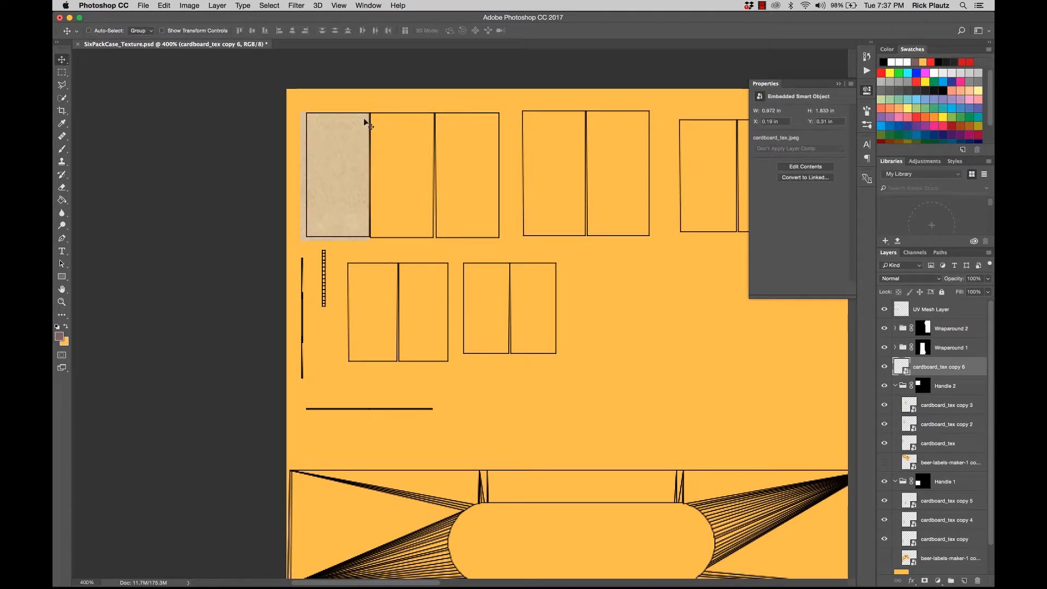
# Copy the fitted cardboard piece across the remaining panels of the first set and both panels of the second set
pyautogui.keyDown('alt'); pyautogui.moveTo(349, 183); pyautogui.dragTo(473, 170); pyautogui.keyUp('alt')
pyautogui.keyDown('alt'); pyautogui.moveTo(473, 170); pyautogui.dragTo(561, 174); pyautogui.keyUp('alt')
pyautogui.keyDown('alt'); pyautogui.moveTo(560, 175); pyautogui.dragTo(627, 170); pyautogui.keyUp('alt')
pyautogui.moveTo(556, 175); pyautogui.dragTo(321, 189)
# Copy the cardboard to the third panel set, adjust its height to the panel, and duplicate it over the neighbouring panel
pyautogui.keyDown('alt'); pyautogui.moveTo(390, 192); pyautogui.dragTo(475, 187); pyautogui.keyUp('alt')
pyautogui.press('super+t')
pyautogui.moveTo(464, 123); pyautogui.dragTo(464, 133)
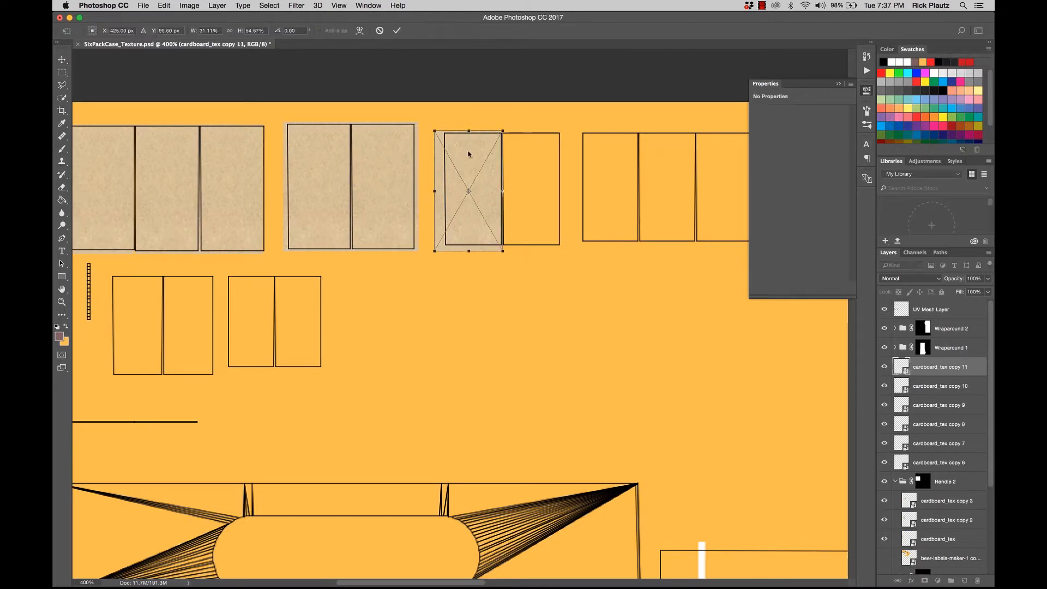
pyautogui.press('Return')
pyautogui.keyDown('alt'); pyautogui.moveTo(473, 243); pyautogui.dragTo(528, 244); pyautogui.keyUp('alt')
# Cover the fourth set's three panels with cardboard copies and fit another over the narrow divider strip beside them
pyautogui.moveTo(545, 227); pyautogui.dragTo(390, 244)
pyautogui.keyDown('alt'); pyautogui.moveTo(382, 231); pyautogui.dragTo(468, 226); pyautogui.keyUp('alt')
pyautogui.keyDown('alt'); pyautogui.moveTo(465, 224); pyautogui.dragTo(577, 220); pyautogui.keyUp('alt')
pyautogui.moveTo(577, 220); pyautogui.dragTo(450, 258)
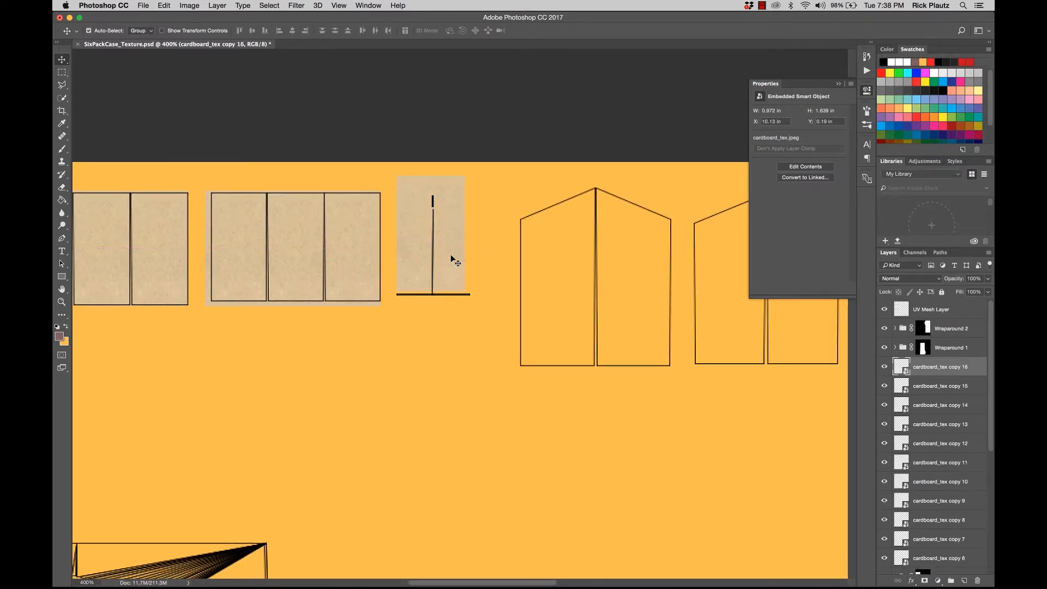
pyautogui.press('super+t')
pyautogui.press('Return')
# Enlarge a cardboard copy to about 1.11 by 2.74 in for the first pointed panel and cover the other pointed panels with copies
pyautogui.moveTo(467, 292)
pyautogui.mouseDown()
pyautogui.moveTo(473, 299)
pyautogui.moveTo(370, 292)
pyautogui.moveTo(463, 276)
pyautogui.mouseUp()
pyautogui.press('super+t')
pyautogui.moveTo(487, 232); pyautogui.dragTo(491, 230)
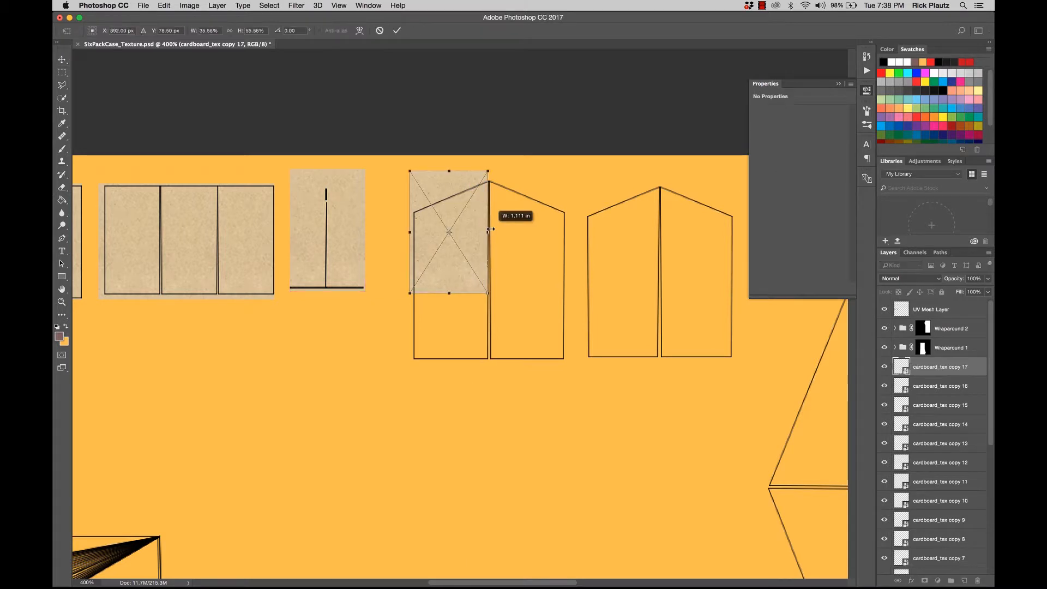
pyautogui.moveTo(449, 293); pyautogui.dragTo(344, 307)
pyautogui.press('Return')
pyautogui.press('super+minus')
pyautogui.press('super+minus')
pyautogui.press('super+minus')
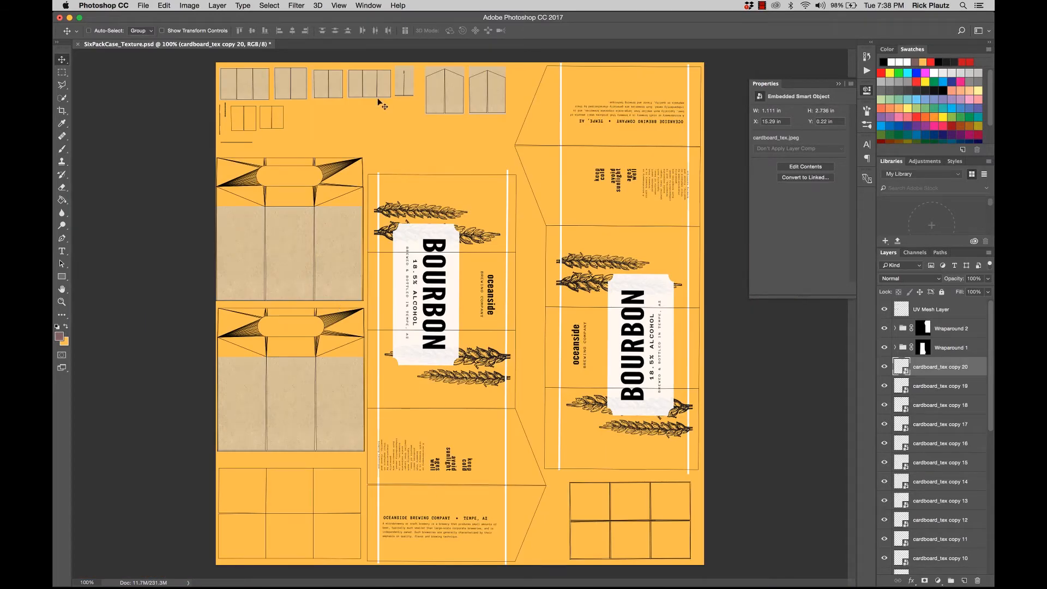
# Copy the cardboard to the second row of small panels and resize it to cover them
pyautogui.moveTo(482, 99); pyautogui.dragTo(239, 105)
pyautogui.press('super+t')
pyautogui.moveTo(240, 145); pyautogui.dragTo(286, 116)
pyautogui.press('Return')
# Set auto-select to Layer, shift a cardboard copy toward the second pointed pair's outer edge, and turn auto-select off
pyautogui.click(138, 30)
pyautogui.click(138, 41)
pyautogui.moveTo(485, 97); pyautogui.dragTo(503, 91)
pyautogui.click(89, 32)
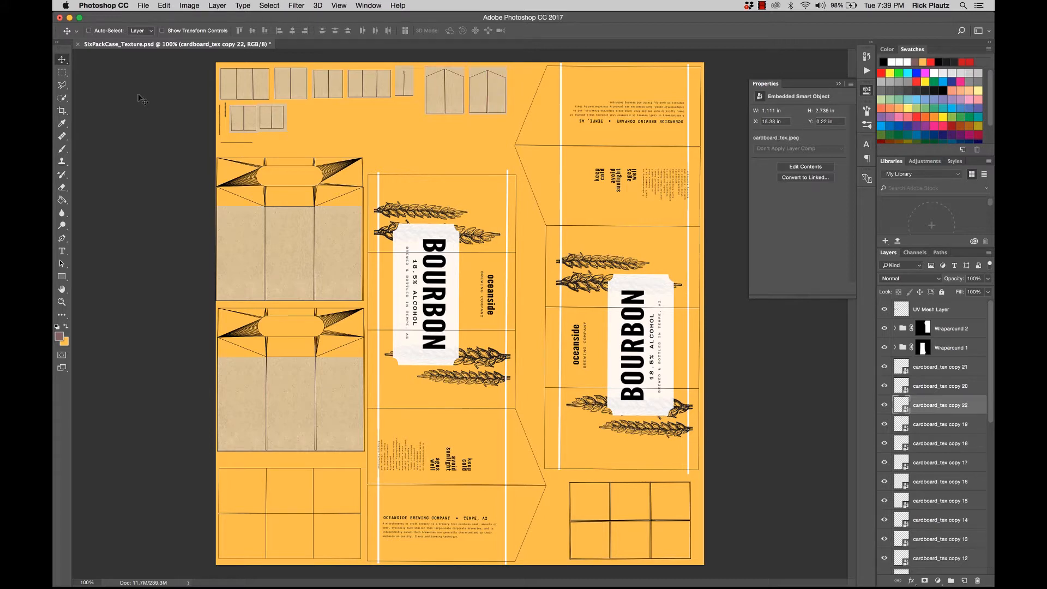
# Save SixPackCase_Texture.psd, toggle the UV Mesh Layer's visibility to check the cardboard coverage, and switch to Cinema 4D
pyautogui.press('super+s')
pyautogui.click(884, 309)
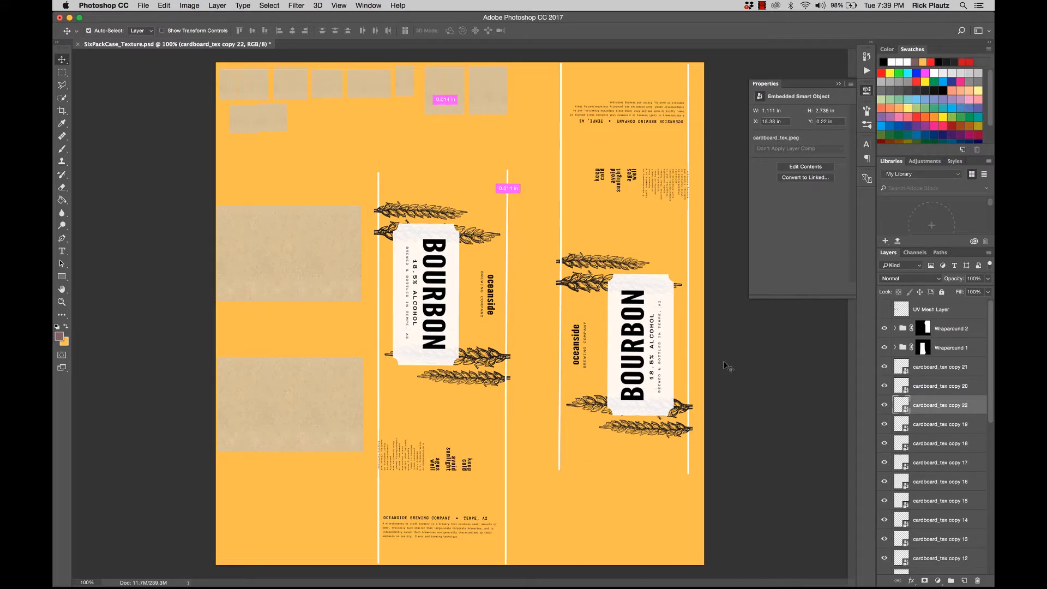
pyautogui.click(884, 309)
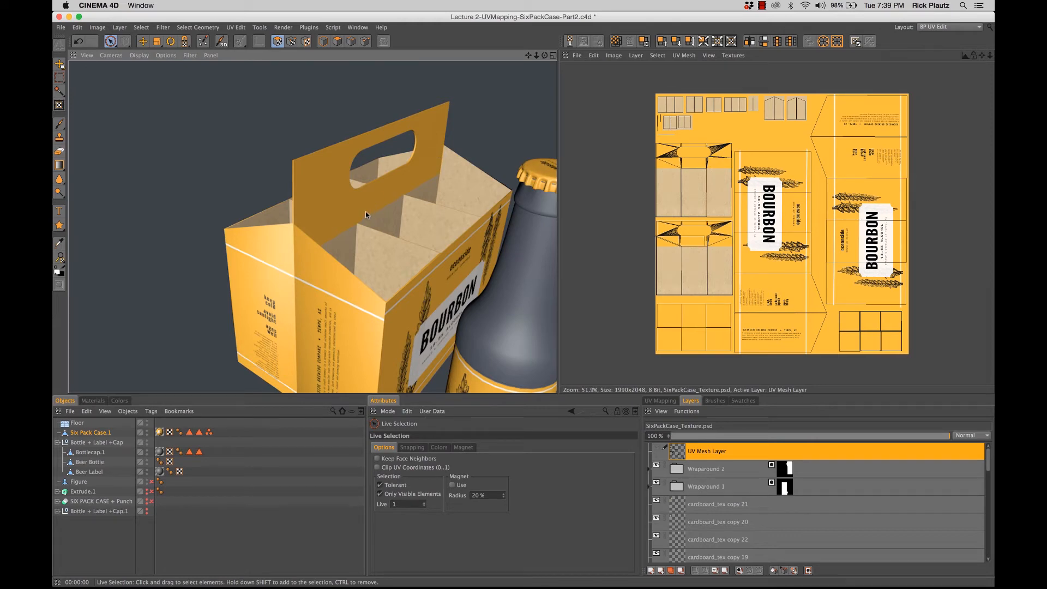
# Inspect the textured case and its compartments beside the bottle from several angles and save the scene
pyautogui.moveTo(365, 211)
pyautogui.keyDown('alt'); pyautogui.mouseDown()
pyautogui.moveTo(345, 234)
pyautogui.moveTo(186, 224)
pyautogui.moveTo(374, 222)
pyautogui.mouseUp(); pyautogui.keyUp('alt')
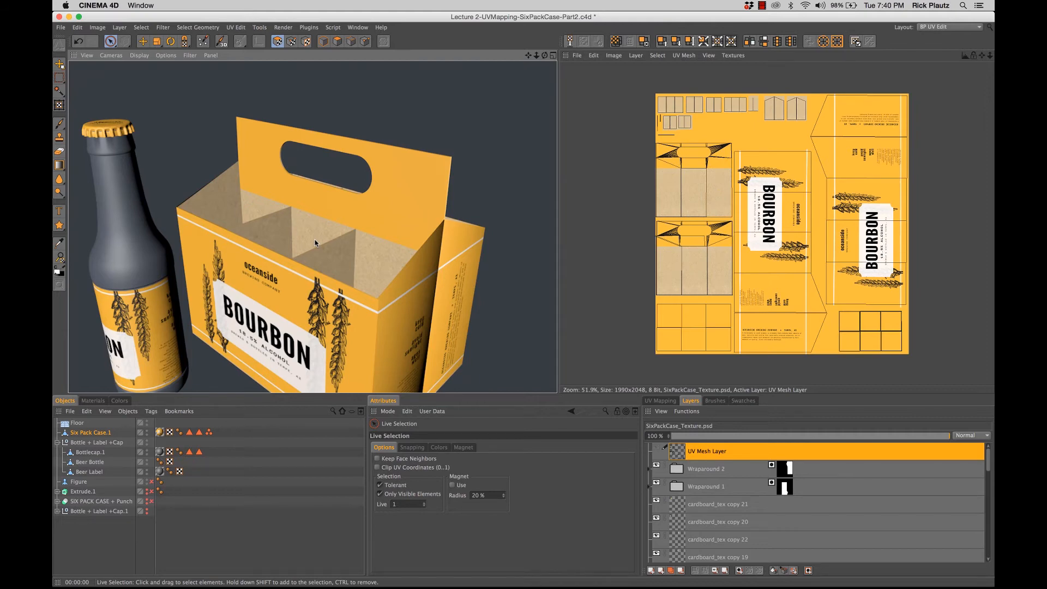
pyautogui.moveTo(315, 244)
pyautogui.keyDown('alt'); pyautogui.mouseDown(button='right')
pyautogui.moveTo(294, 245)
pyautogui.moveTo(304, 245)
pyautogui.mouseUp(button='right'); pyautogui.keyUp('alt')
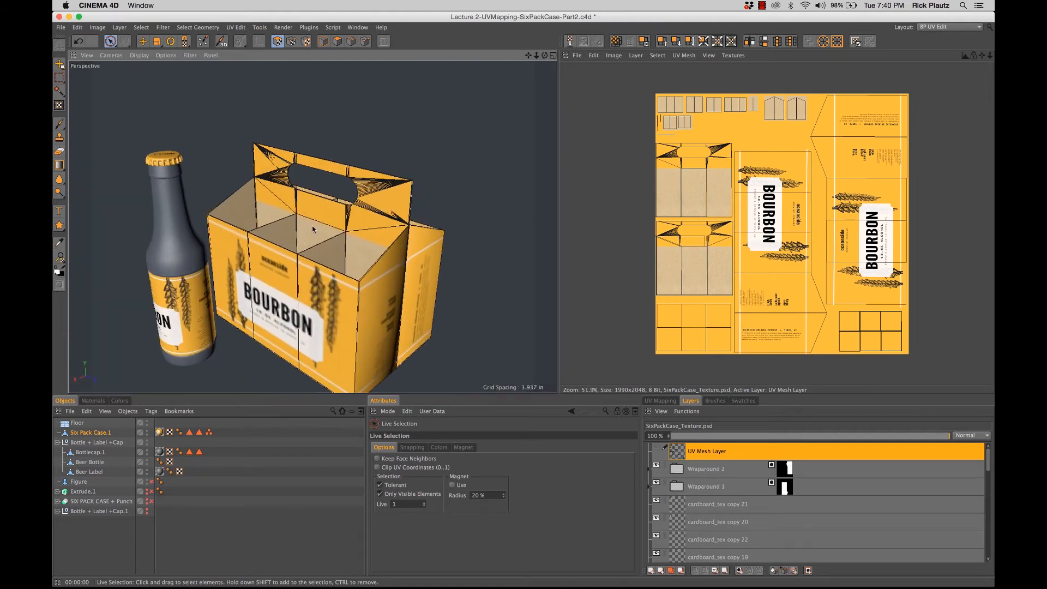
pyautogui.keyDown('alt'); pyautogui.moveTo(312, 227); pyautogui.dragTo(333, 209, button='middle'); pyautogui.keyUp('alt')
pyautogui.press('super+s')
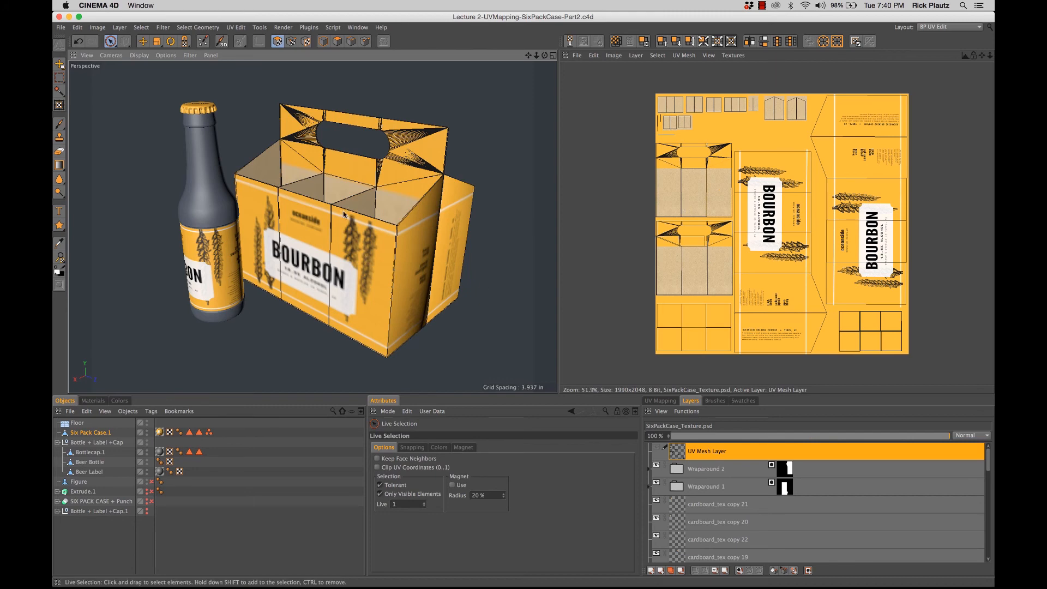
pyautogui.moveTo(413, 235)
pyautogui.keyDown('alt'); pyautogui.mouseDown()
pyautogui.moveTo(363, 234)
pyautogui.moveTo(404, 229)
pyautogui.mouseUp(); pyautogui.keyUp('alt')
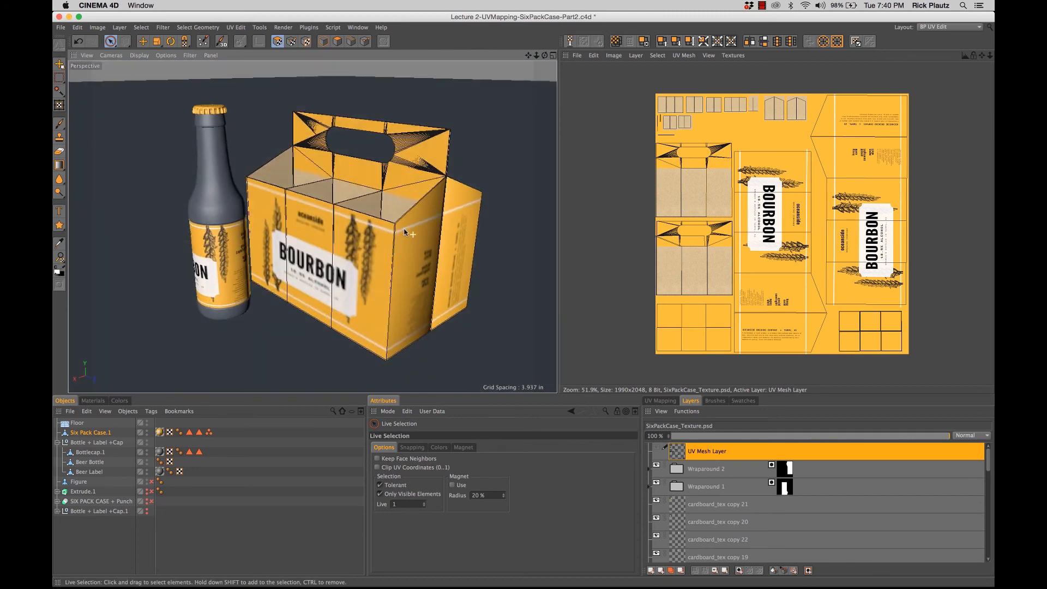